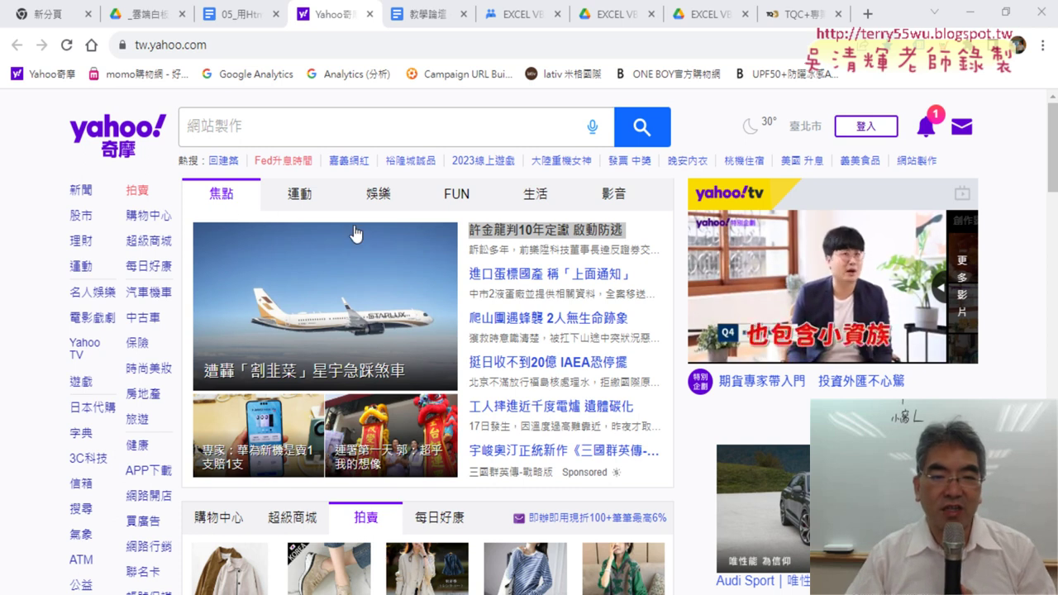
Step: Inspect the top Yahoo headline in a widened DevTools pane, showing its <a href> link and span
right_click(538, 239)
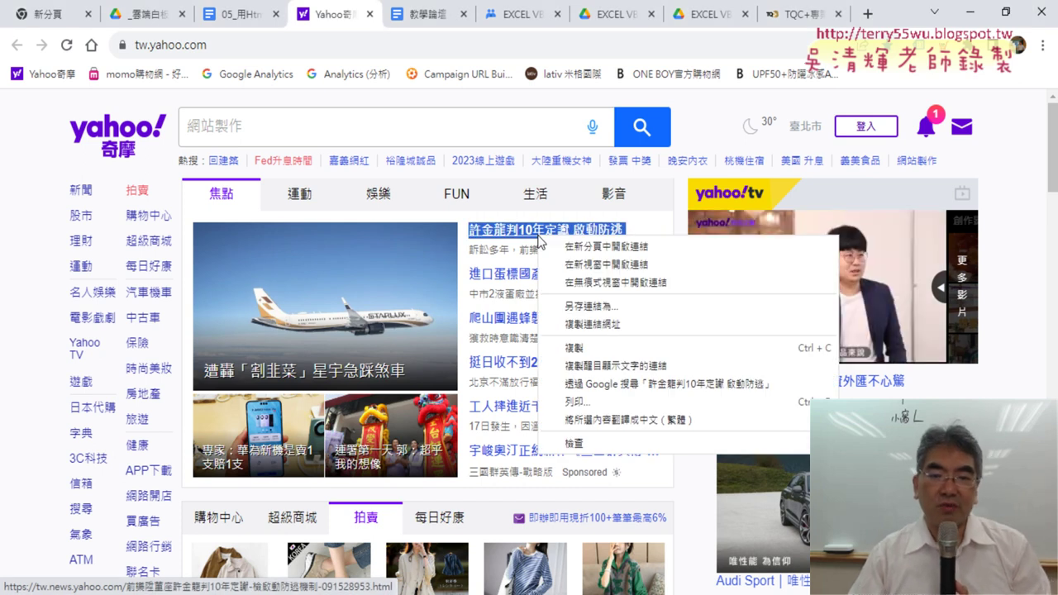
left_click(625, 455)
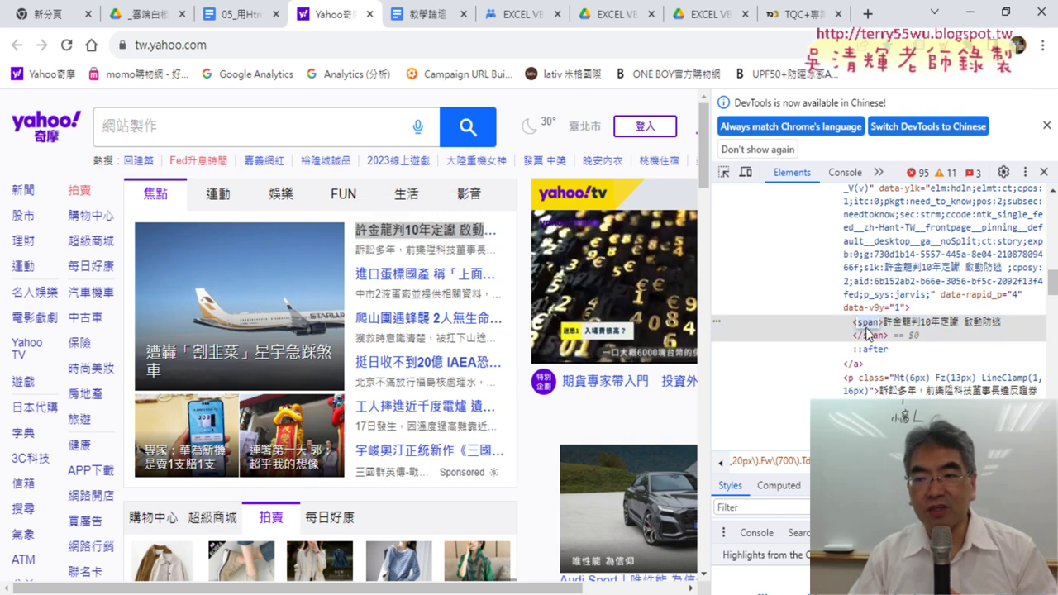
left_click(915, 330)
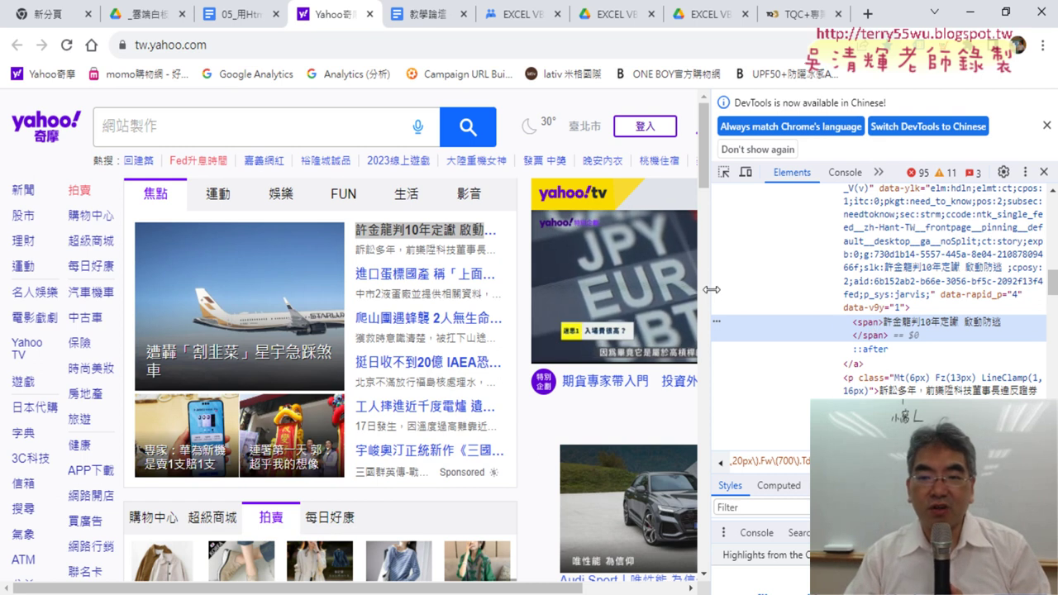
left_click_drag(710, 289, 545, 290)
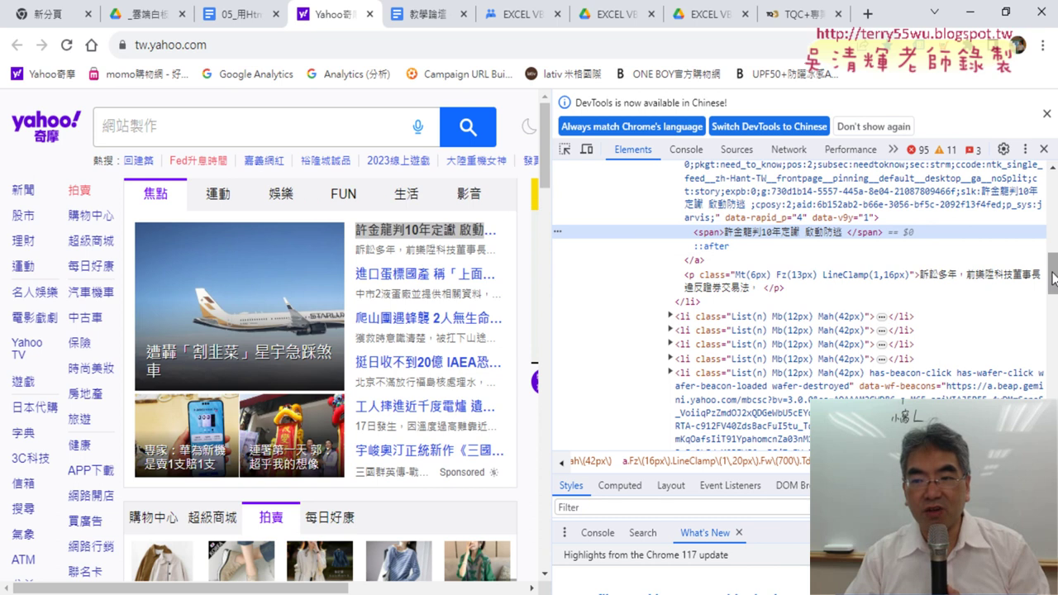
left_click_drag(1052, 279, 1053, 264)
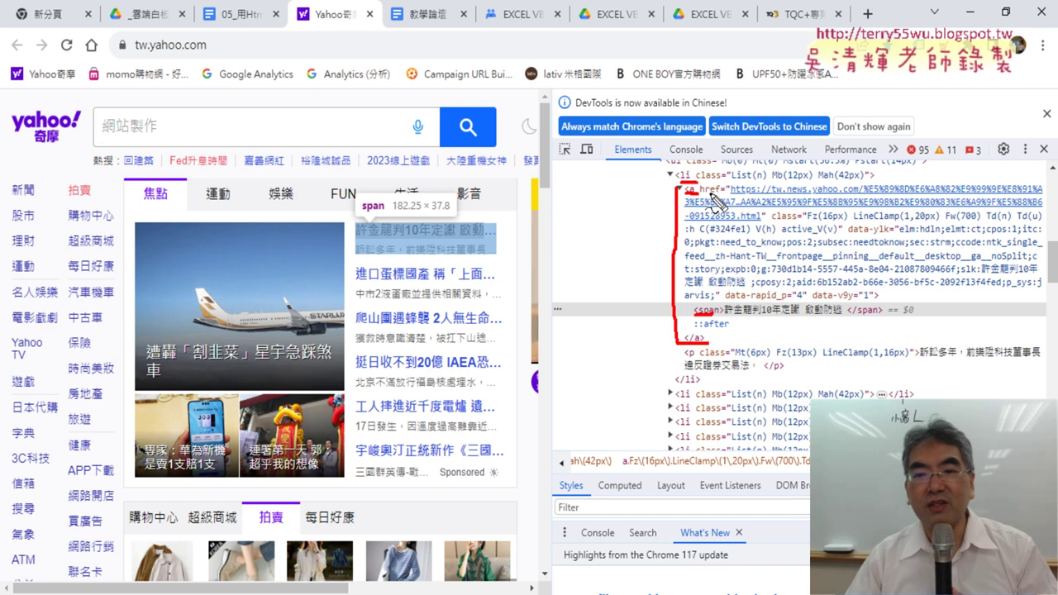
Step: Search the Elements tree for "<a" to reach the first link, the header logo
key("Escape")
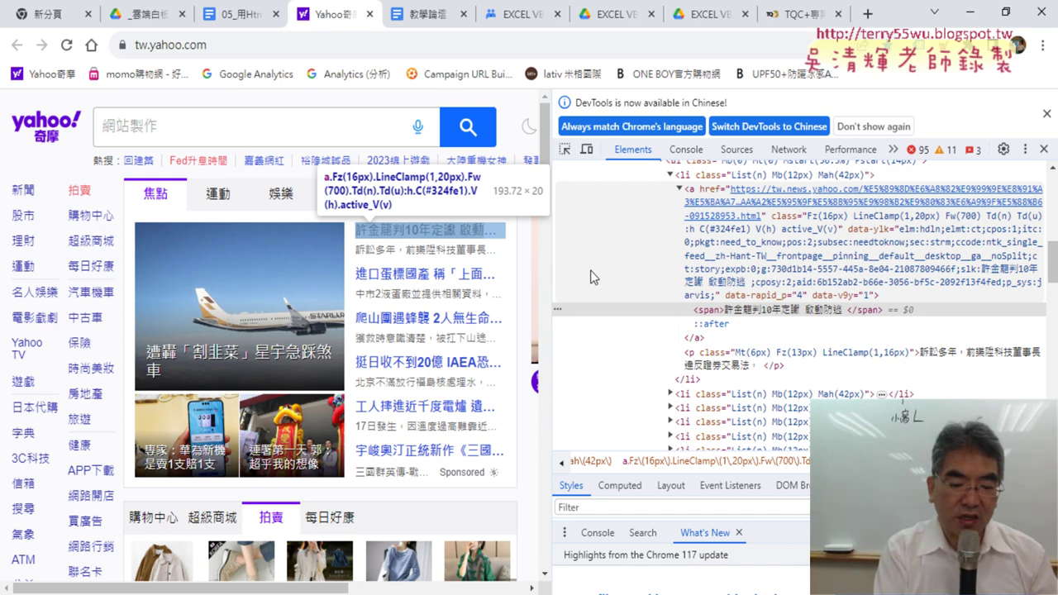
key("ctrl+f")
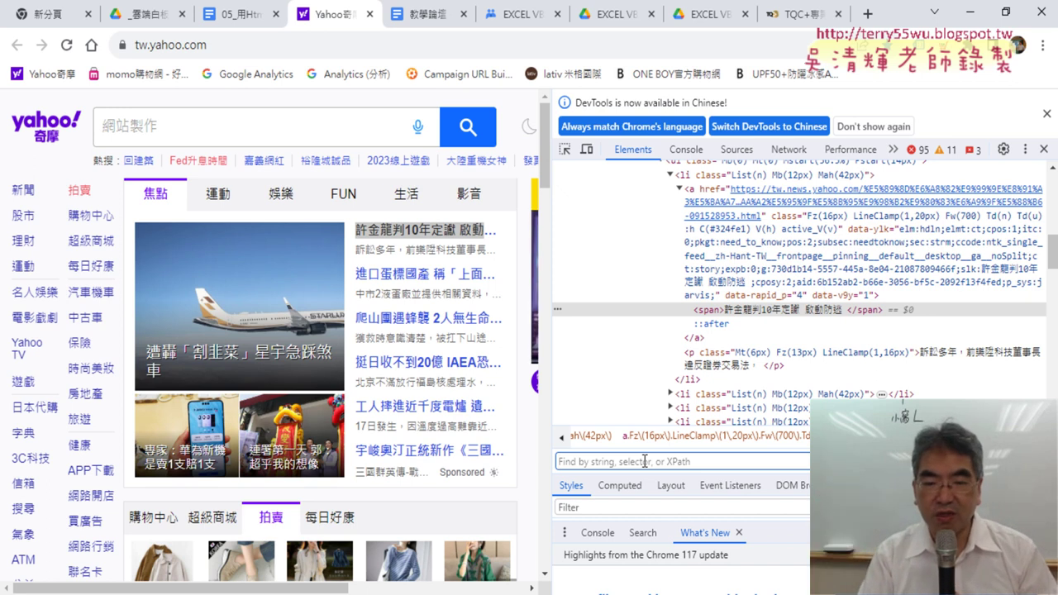
left_click(644, 461)
type("<Y")
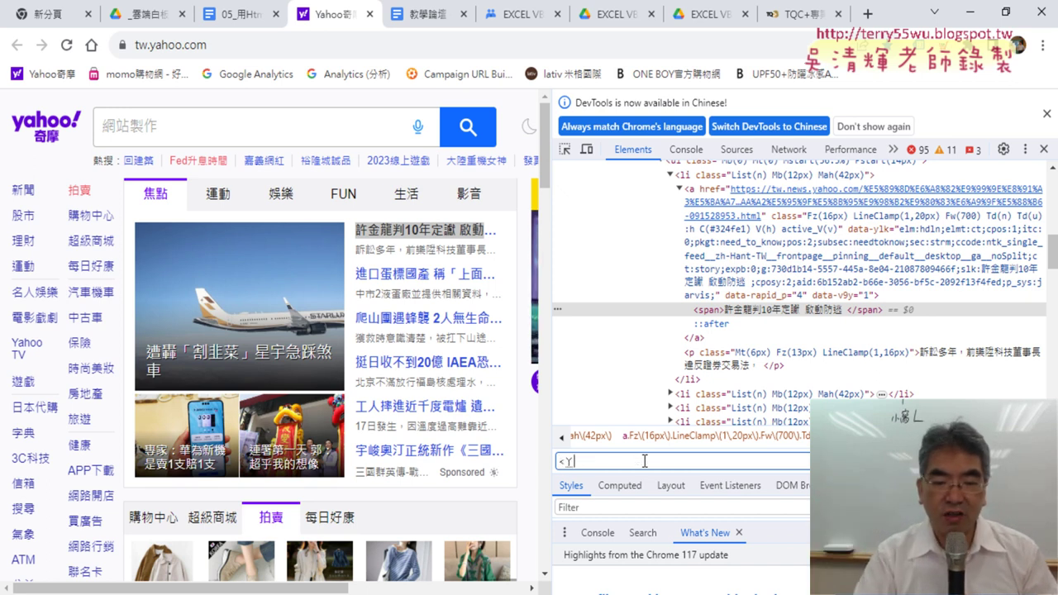
key("BackSpace")
type("a")
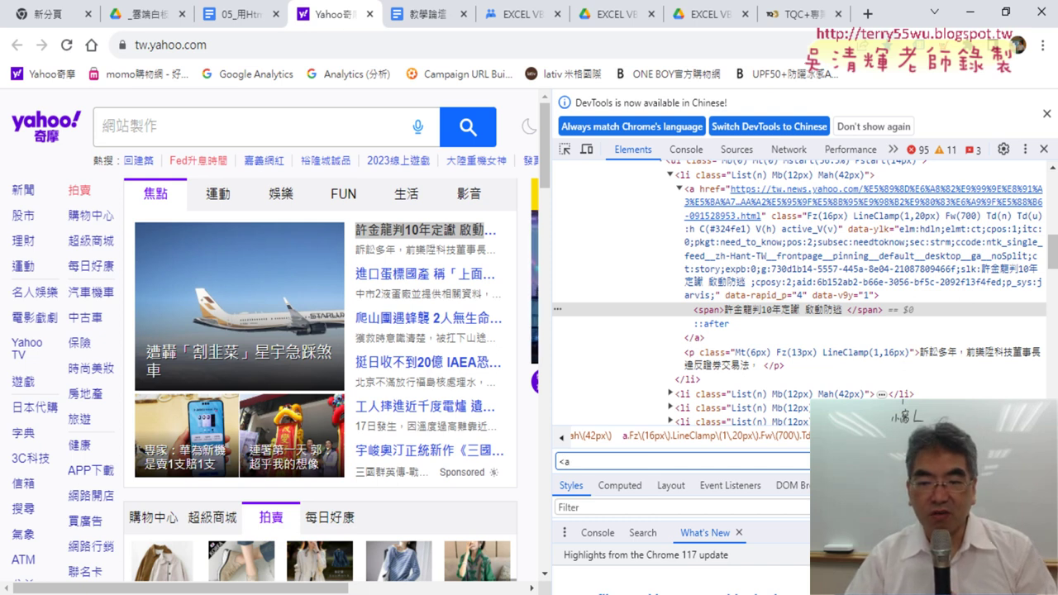
key("Return")
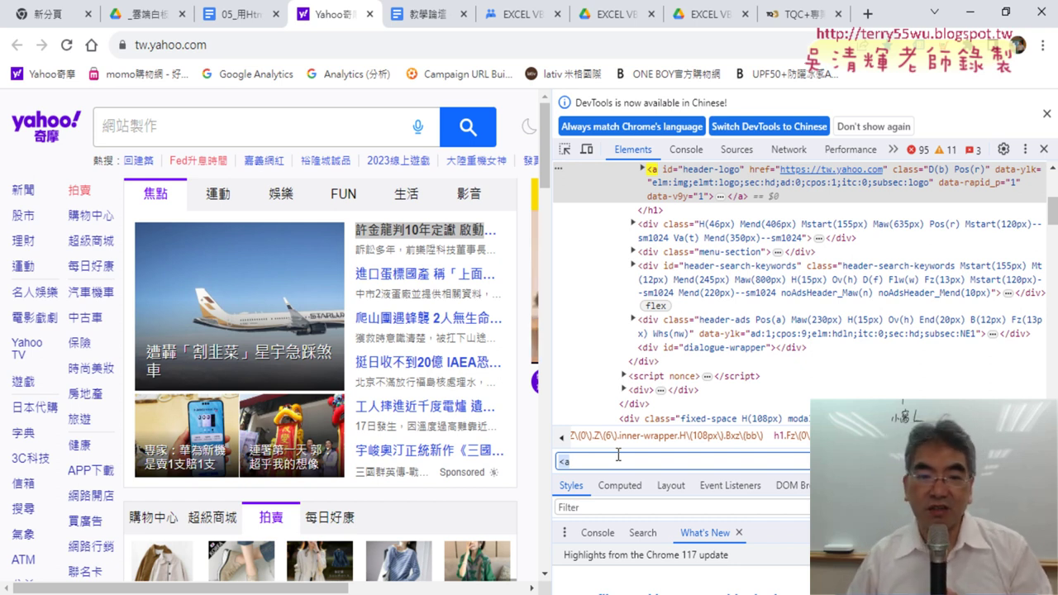
Step: Re-inspect the top headline and open its <a> element's class attribute for editing
right_click(437, 232)
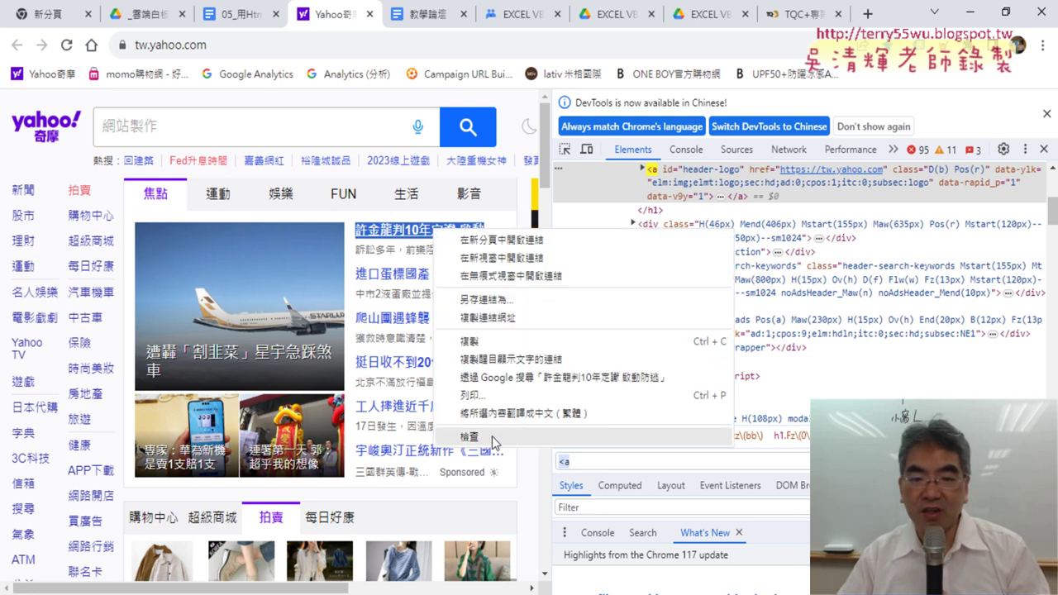
left_click(493, 438)
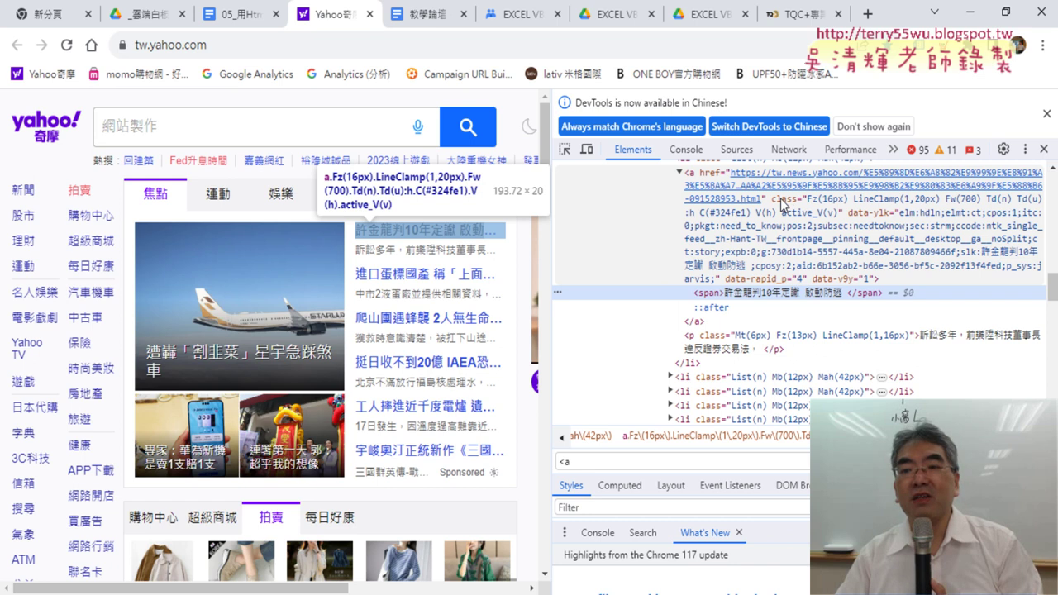
left_click(781, 204)
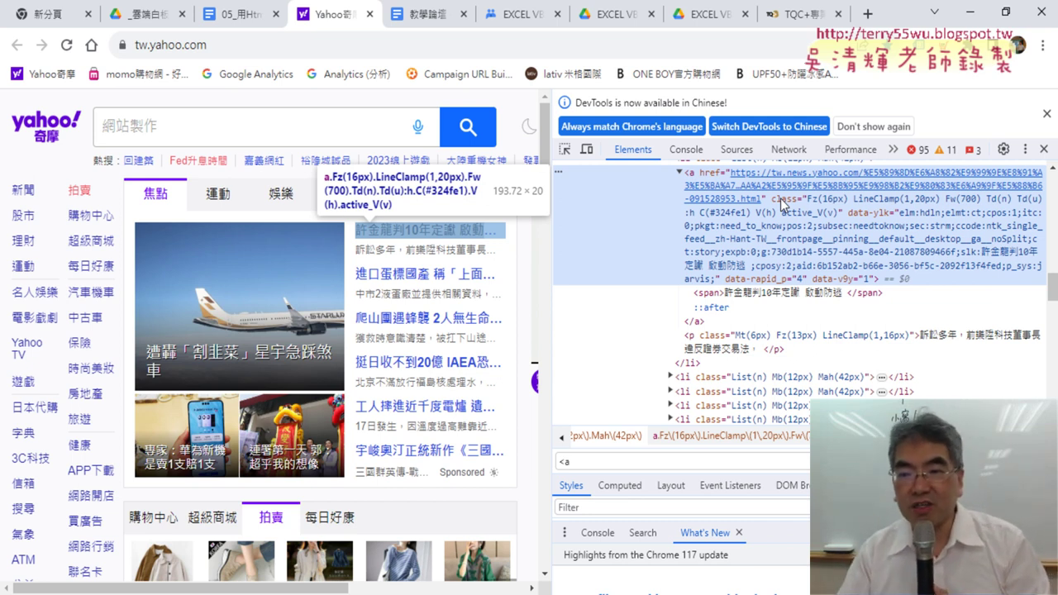
double_click(873, 200)
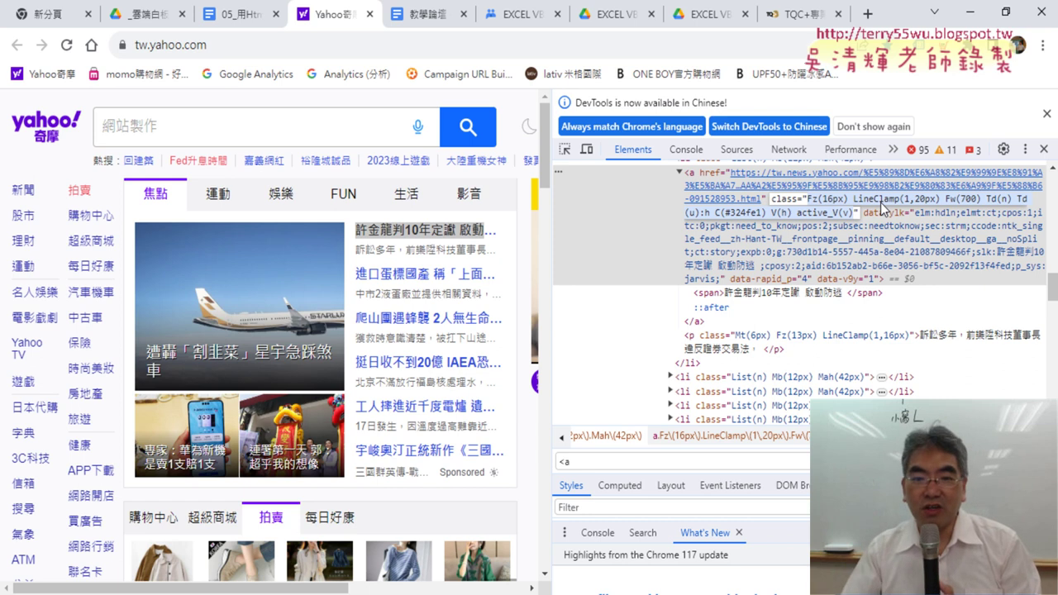
Step: Copy the headline link's Fz(16px) LineClamp class value and paste it into the Elements search
left_click_drag(356, 230, 484, 230)
right_click(469, 234)
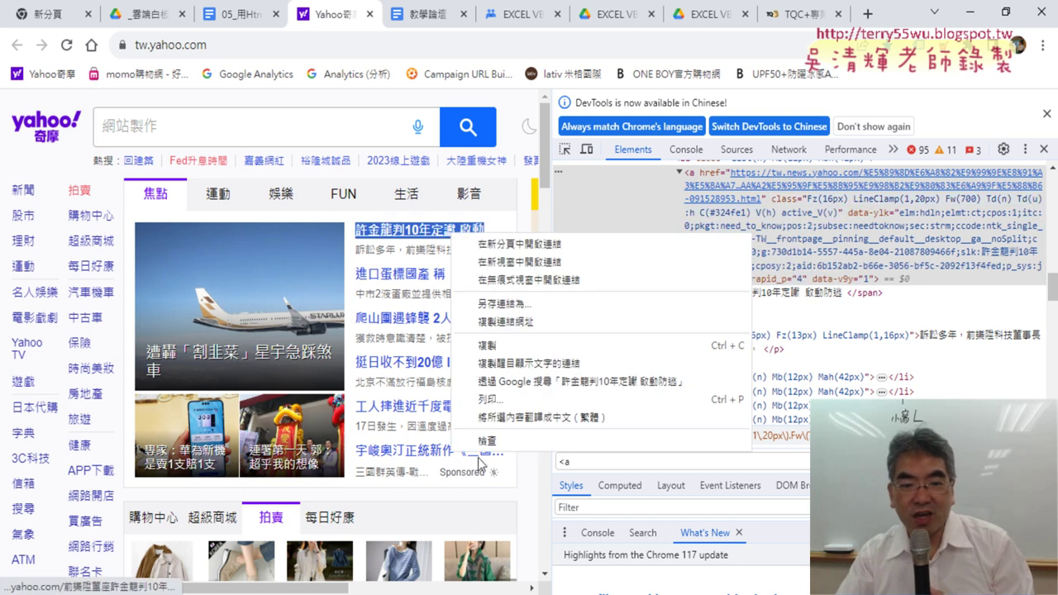
left_click(486, 440)
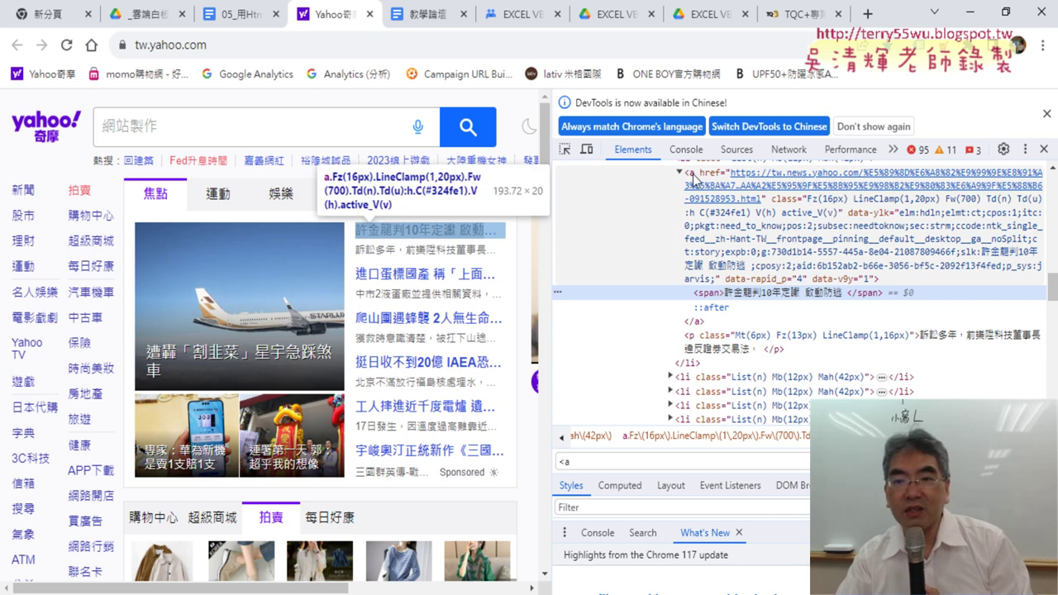
double_click(865, 202)
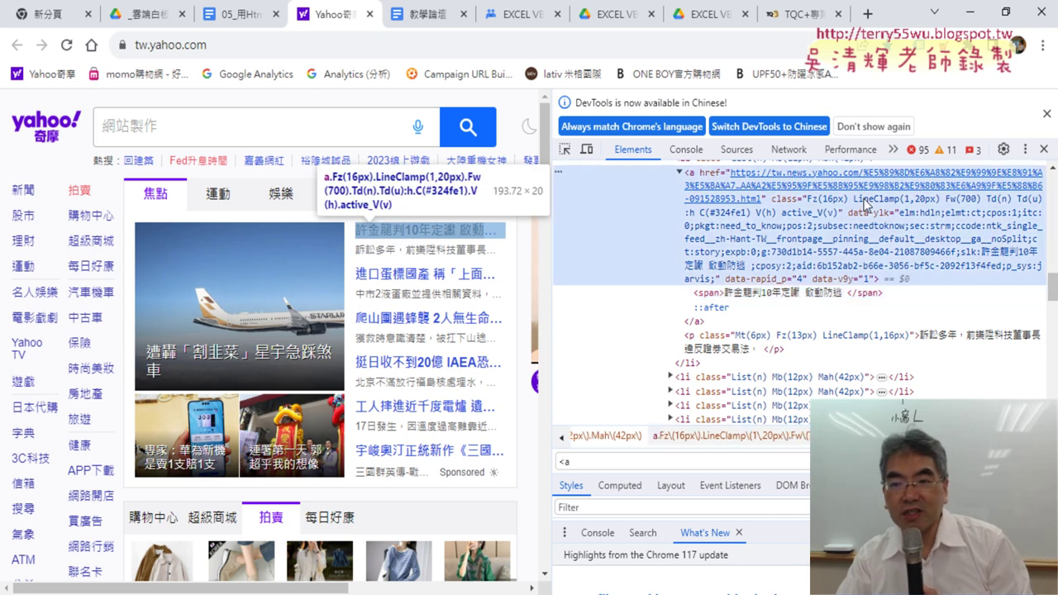
right_click(863, 202)
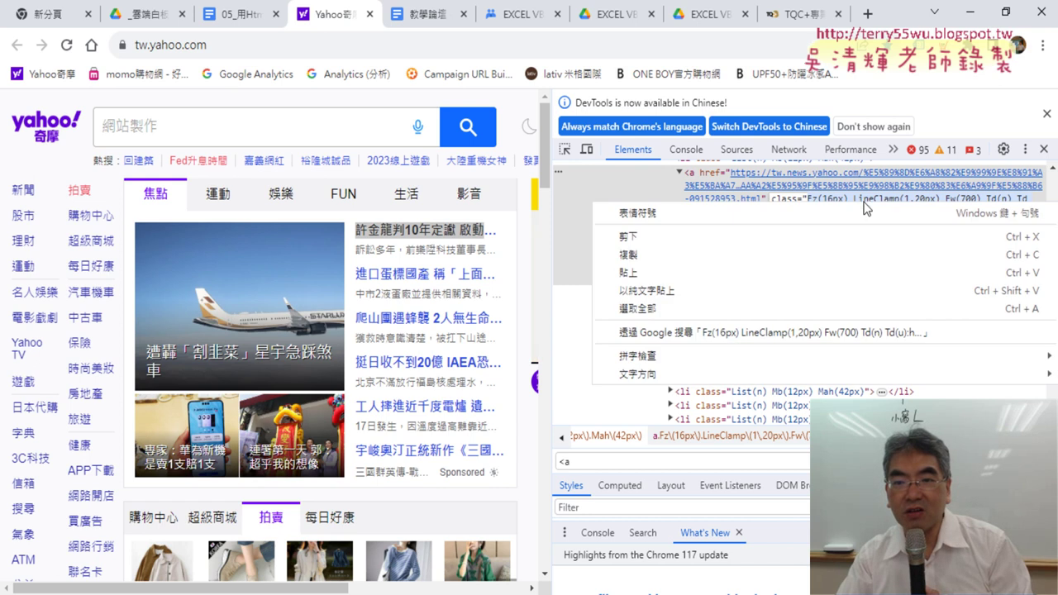
left_click(734, 257)
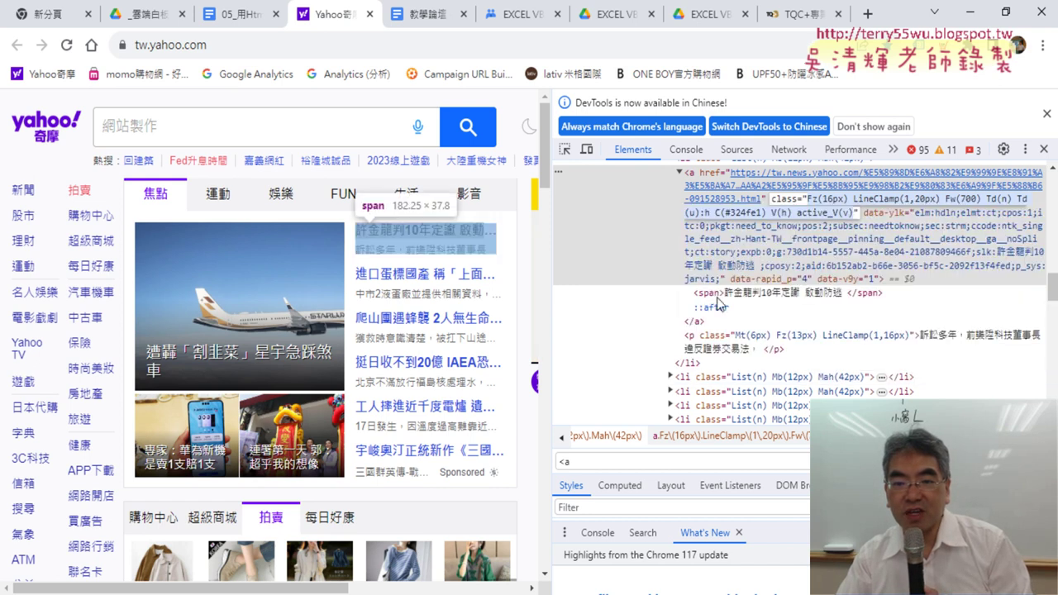
left_click(599, 461)
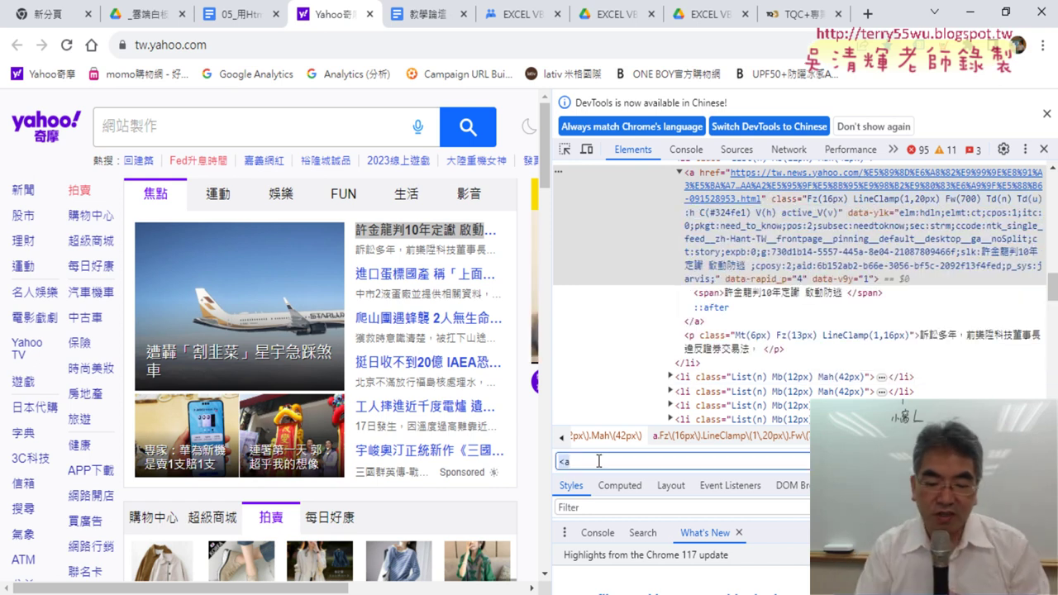
key("ctrl+v")
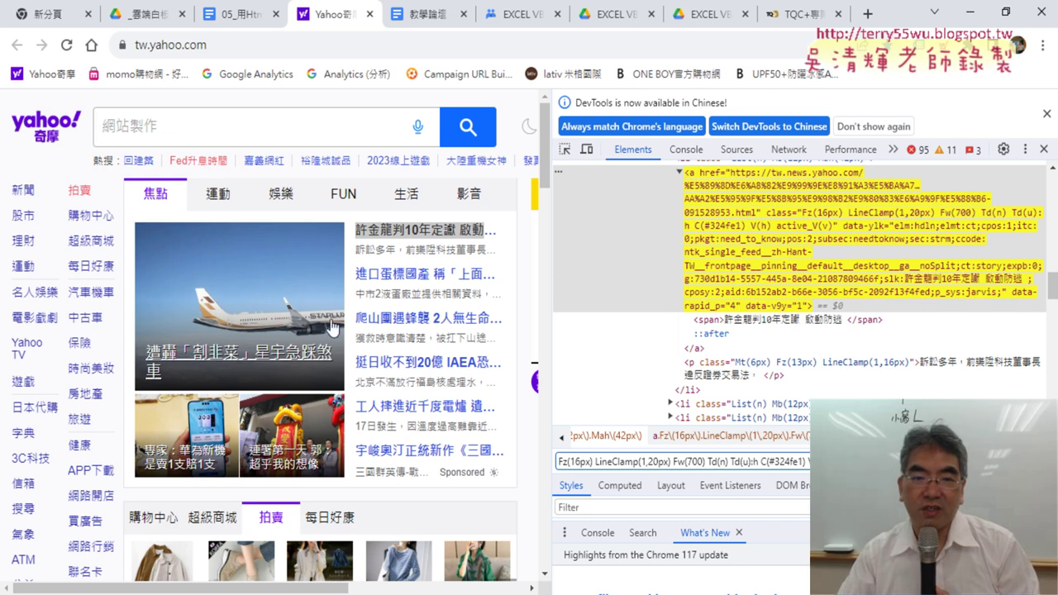
left_click(202, 197)
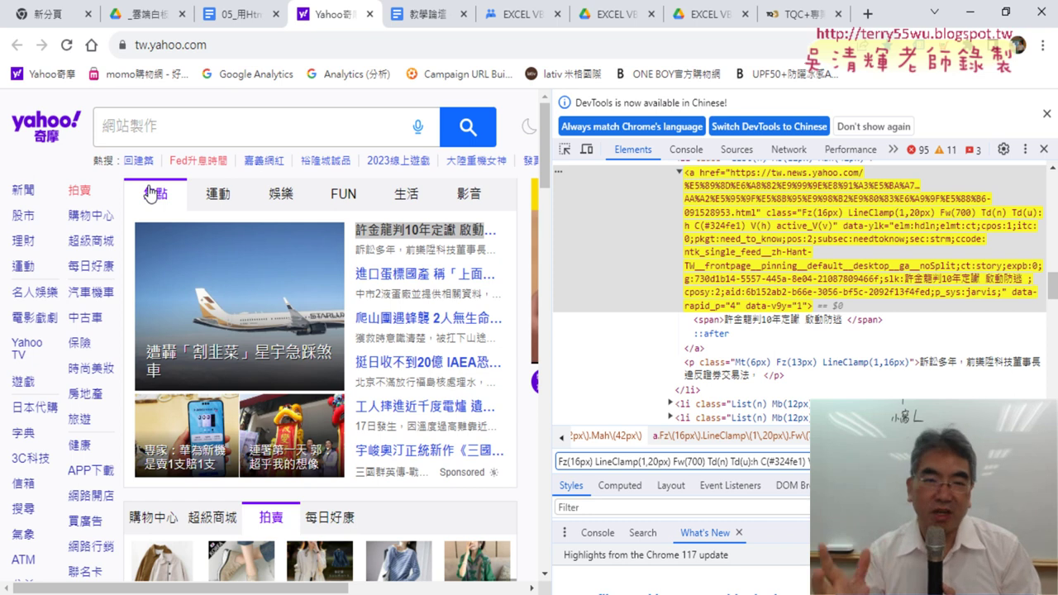
Step: Scroll the HtmlFile tutorial notes to the B1 and C1 heading lines, then return to Excel
left_click(239, 14)
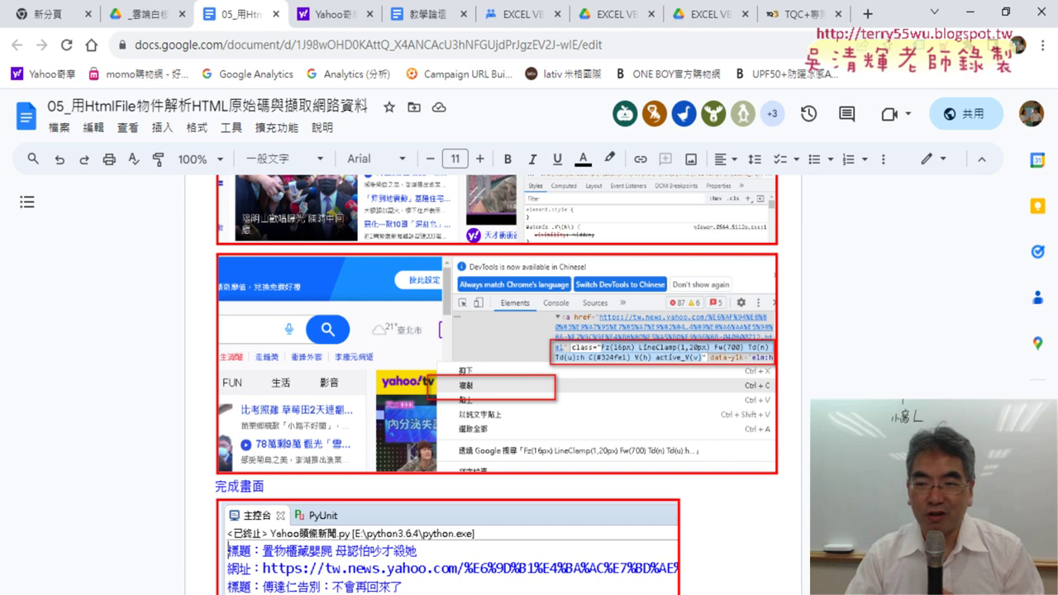
mouse_move(1009, 389)
left_mouse_down()
mouse_move(1009, 248)
mouse_move(998, 307)
left_mouse_up()
scroll(161, 239, "down", 4)
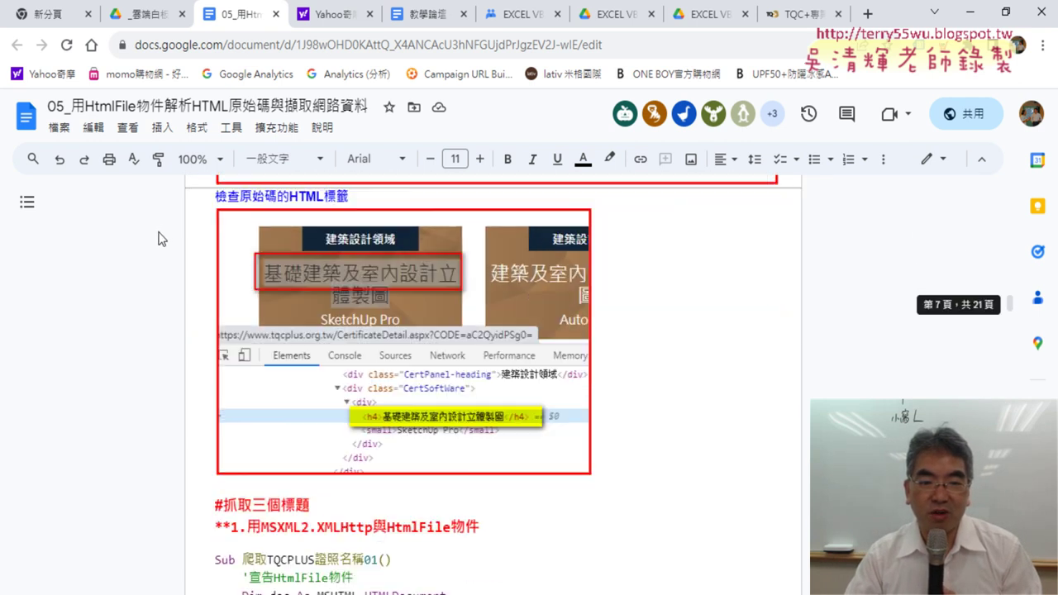
scroll(161, 239, "down", 3)
scroll(161, 238, "down", 3)
scroll(161, 239, "down", 1)
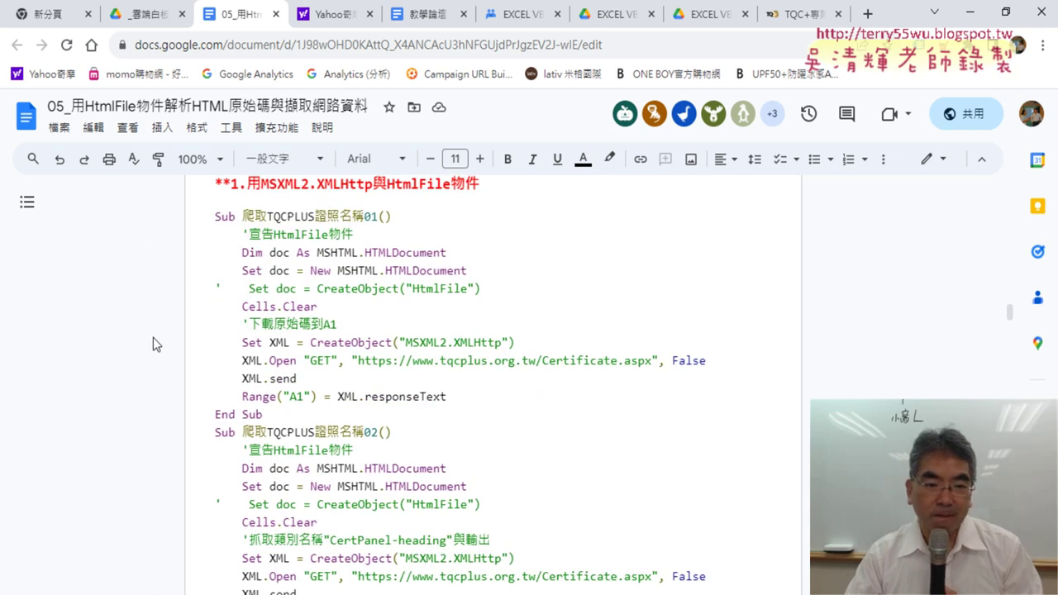
scroll(153, 337, "down", 2)
scroll(153, 337, "down", 1)
scroll(152, 338, "down", 1)
scroll(152, 337, "down", 1)
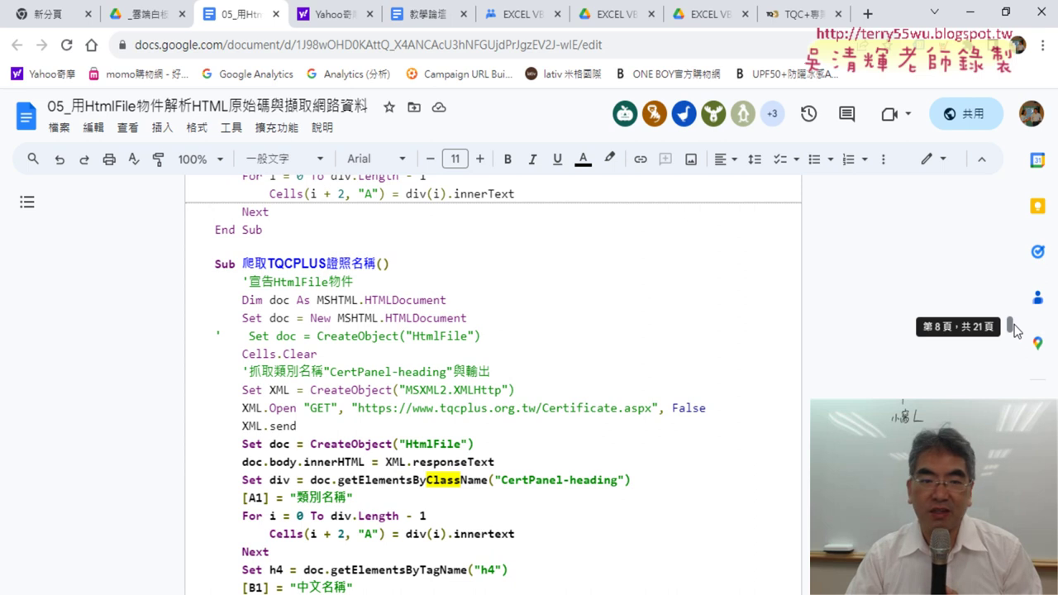
scroll(562, 326, "down", 1)
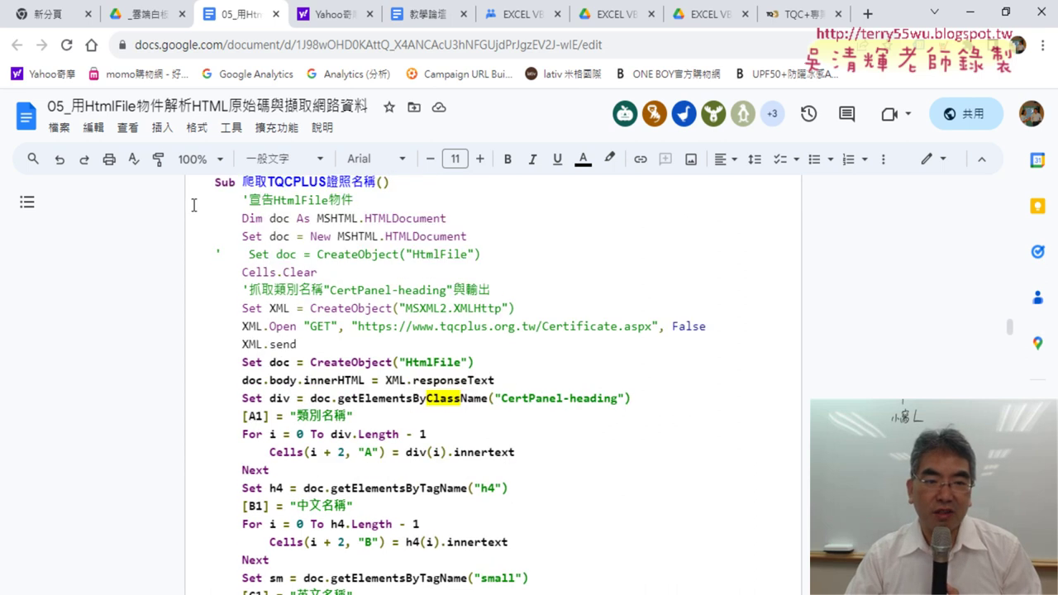
scroll(375, 270, "down", 2)
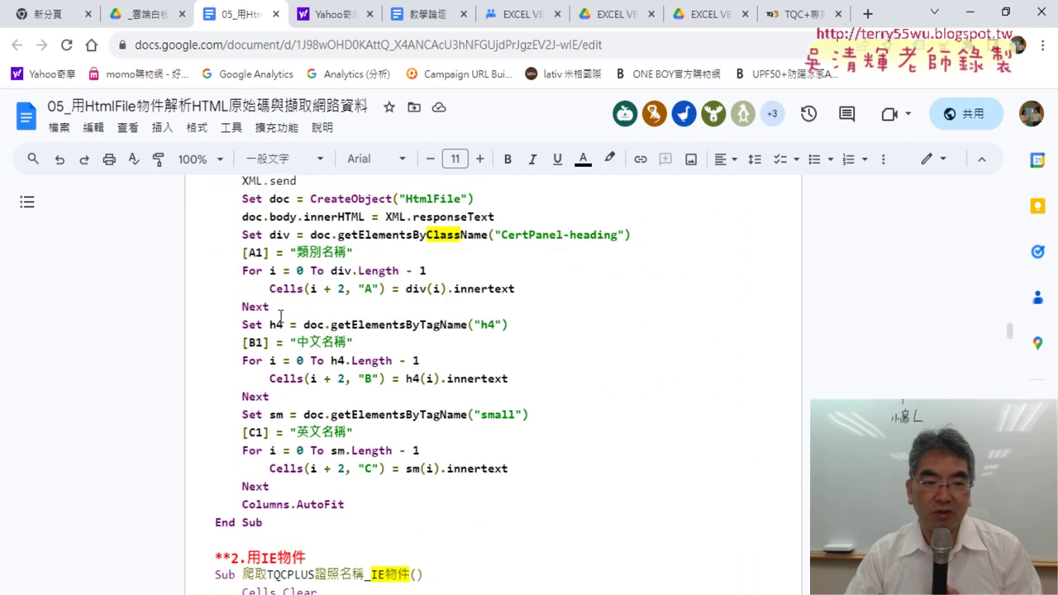
left_click(257, 252)
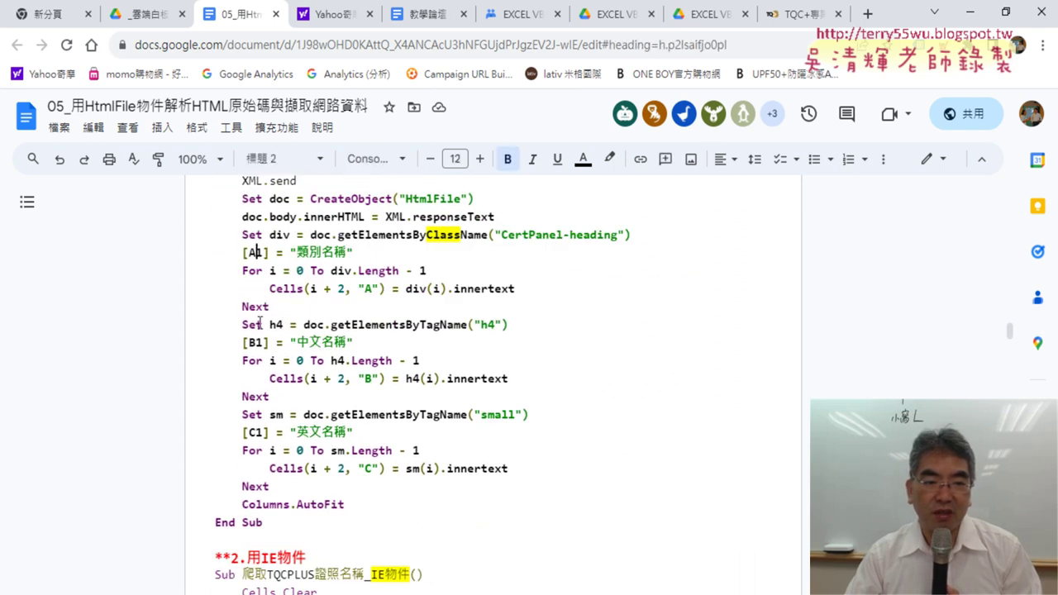
left_click(259, 432)
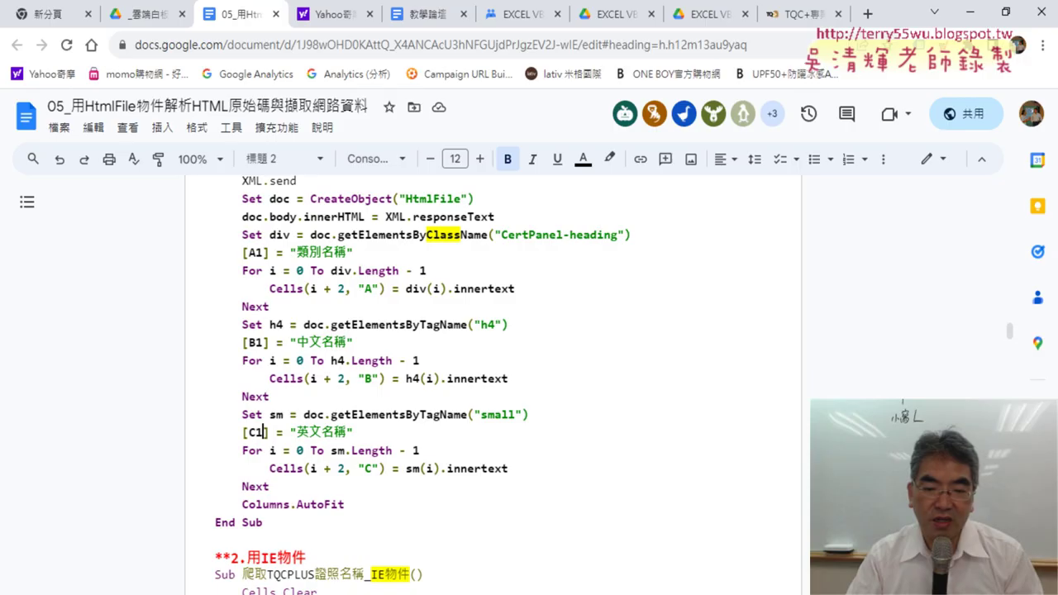
key("alt+Tab")
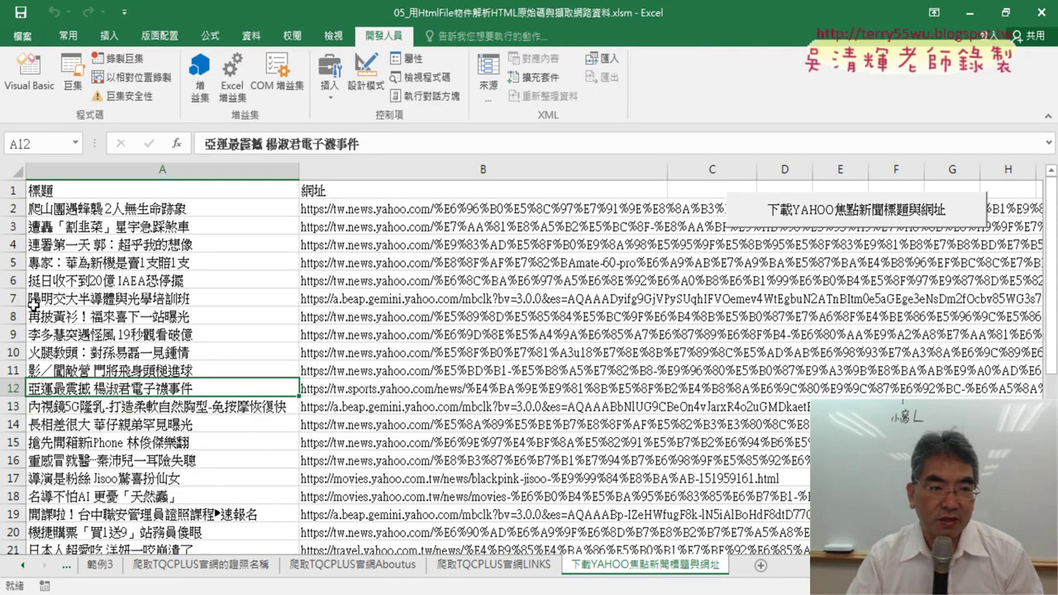
Step: Clear every cell on the headline sheet and open the VBA editor with a wider Project pane
left_click(15, 173)
key("Delete")
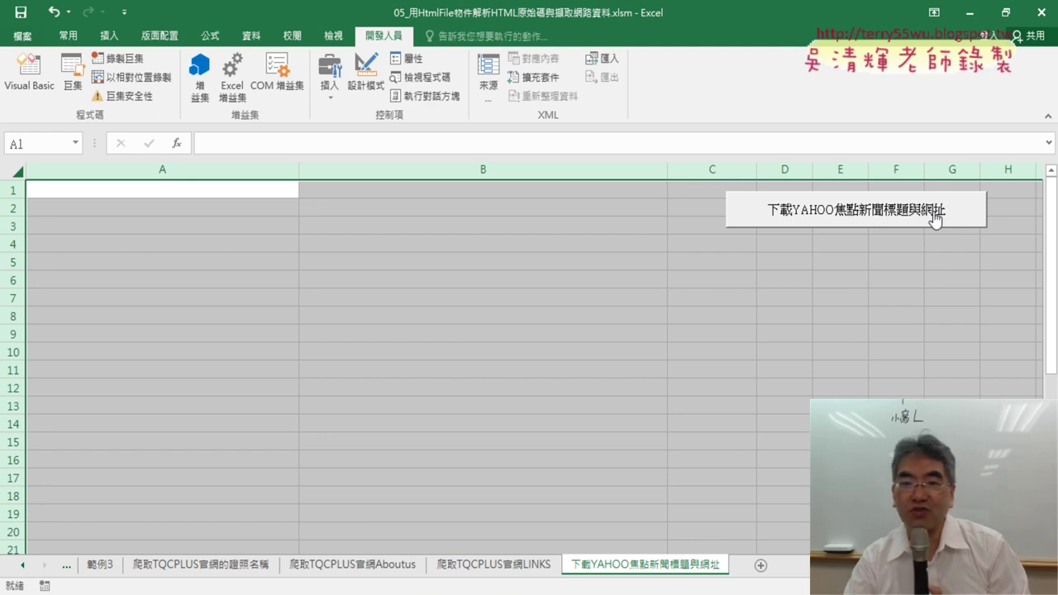
left_click(39, 91)
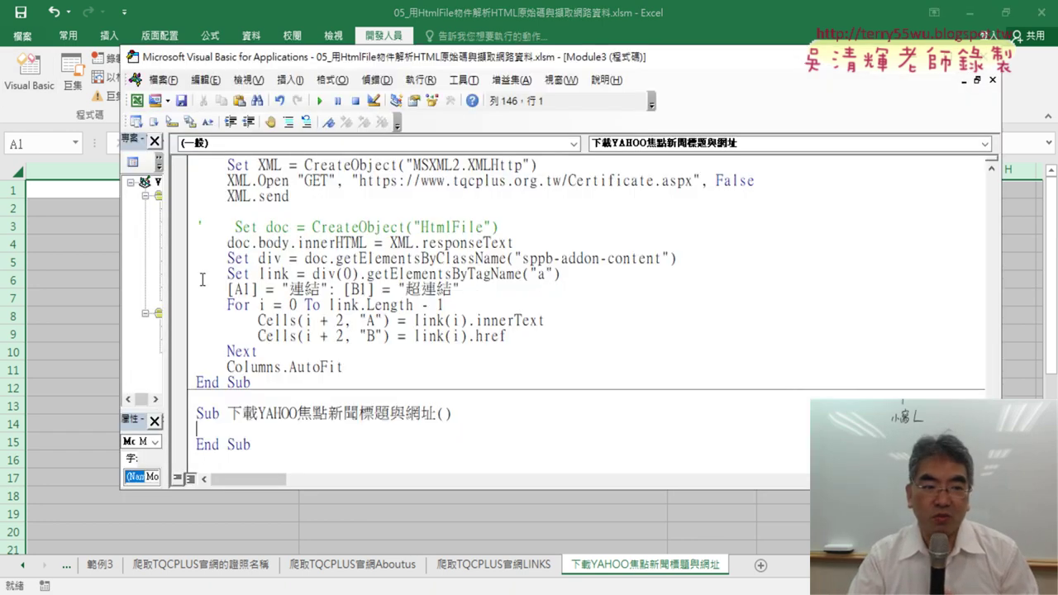
left_click_drag(168, 275, 300, 283)
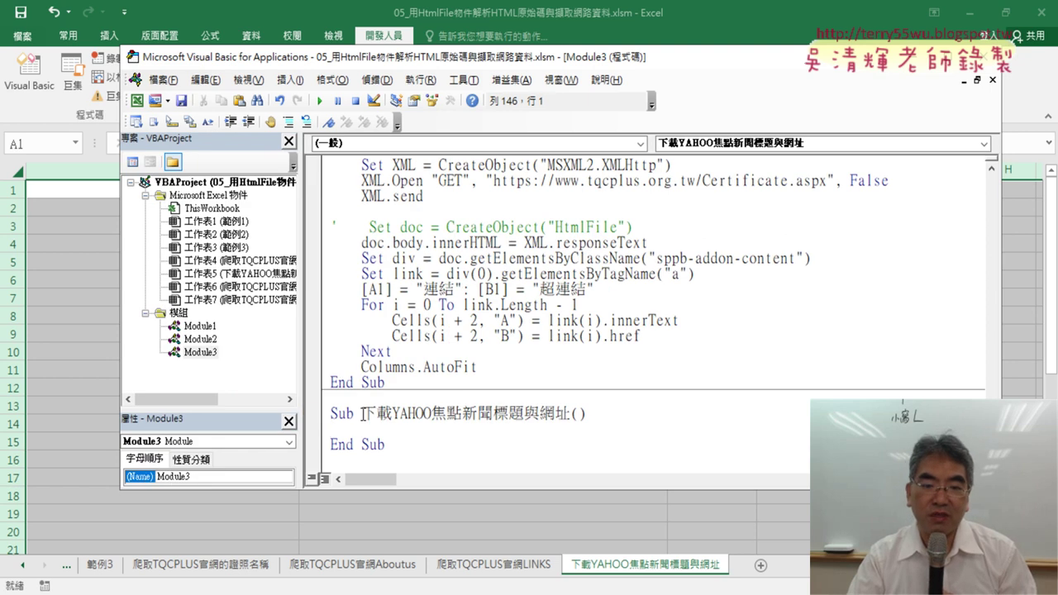
Step: Tidy the empty 下載YAHOO焦點新聞標題與網址 Sub so End Sub sits below its header
left_click_drag(362, 413, 571, 415)
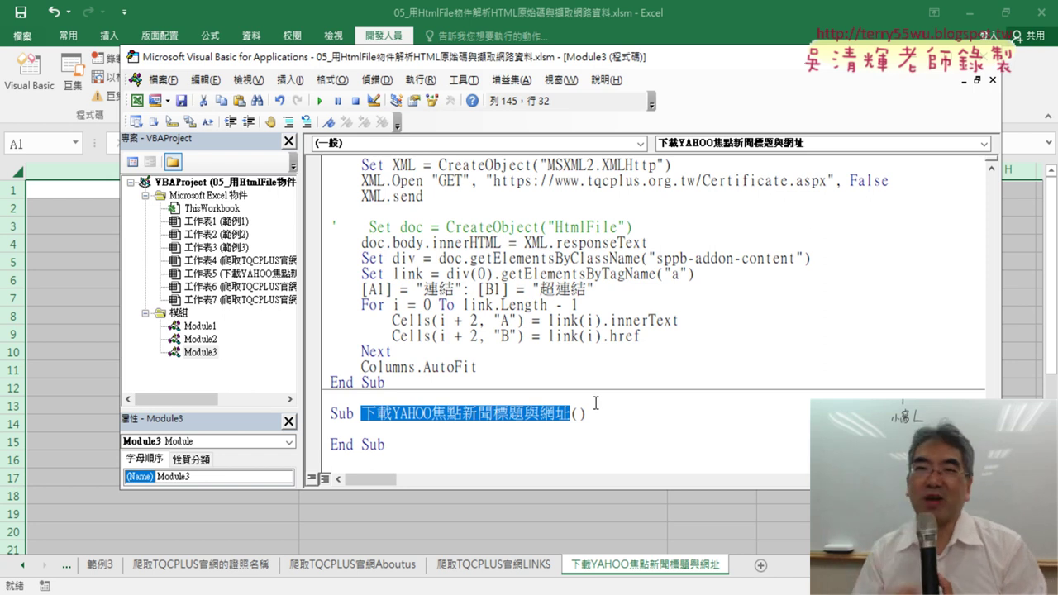
key("Down")
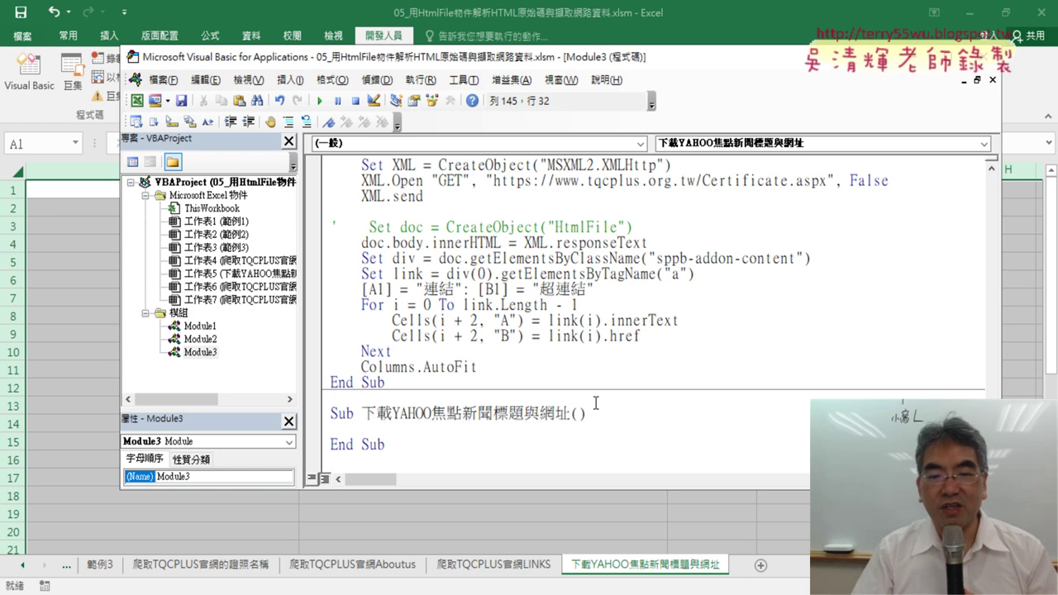
key("shift+Right")
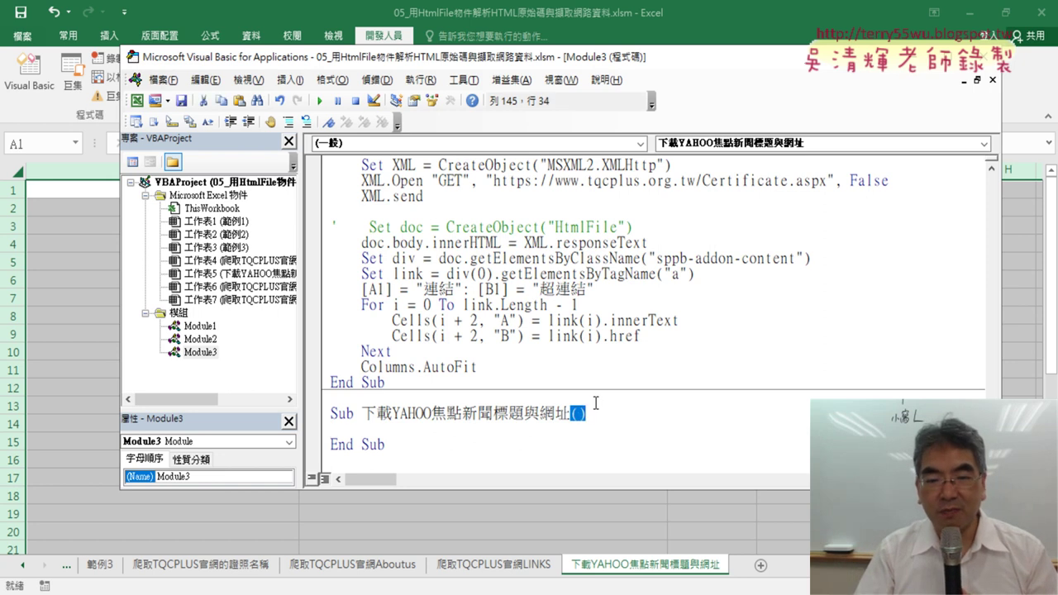
key("shift+Down")
key("Right")
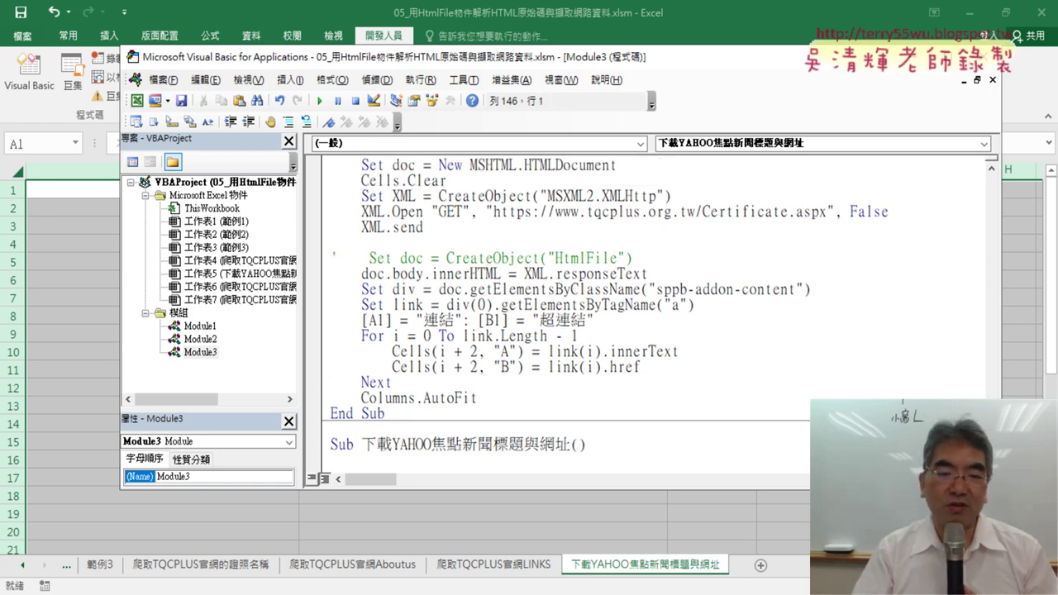
key("Return")
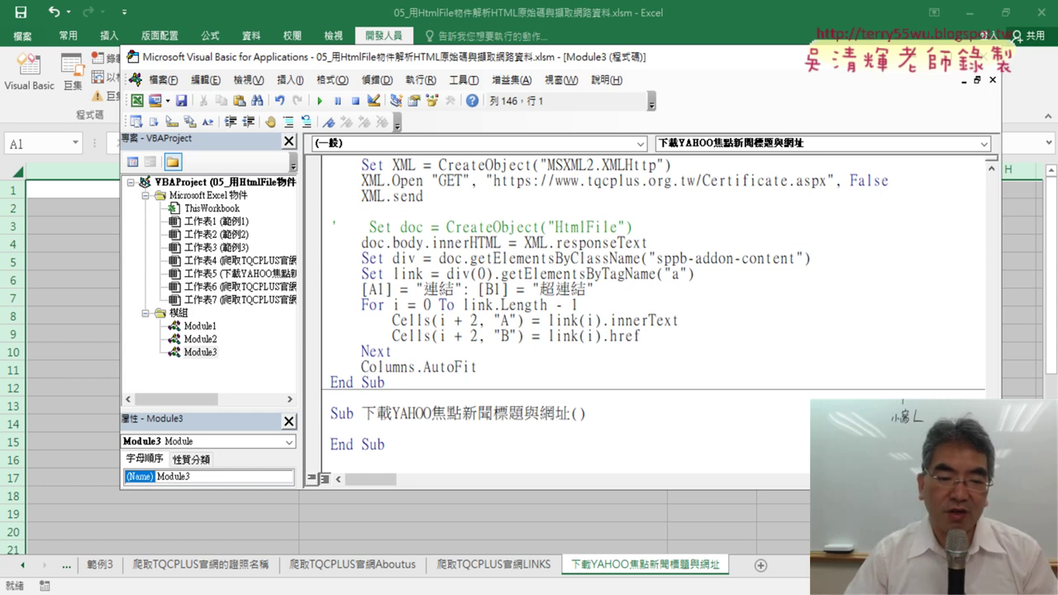
key("alt+Tab")
Step: Highlight the TQCPLUS code from the 宣告HtmlFile物件 comment down to the first Next
scroll(307, 504, "up", 2)
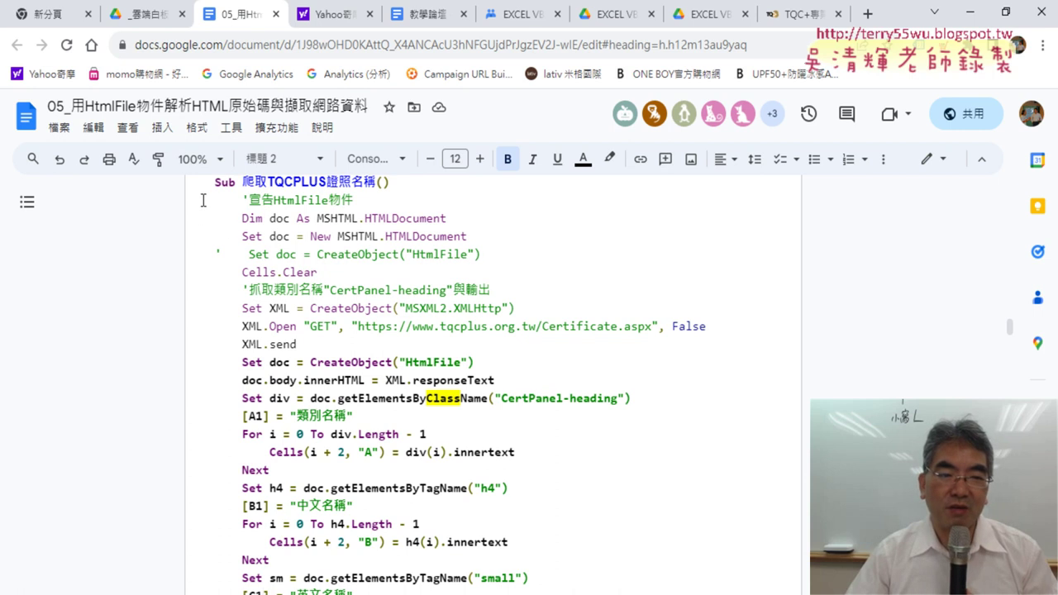
mouse_move(203, 200)
left_mouse_down()
mouse_move(403, 211)
mouse_move(382, 479)
mouse_move(351, 475)
left_mouse_up()
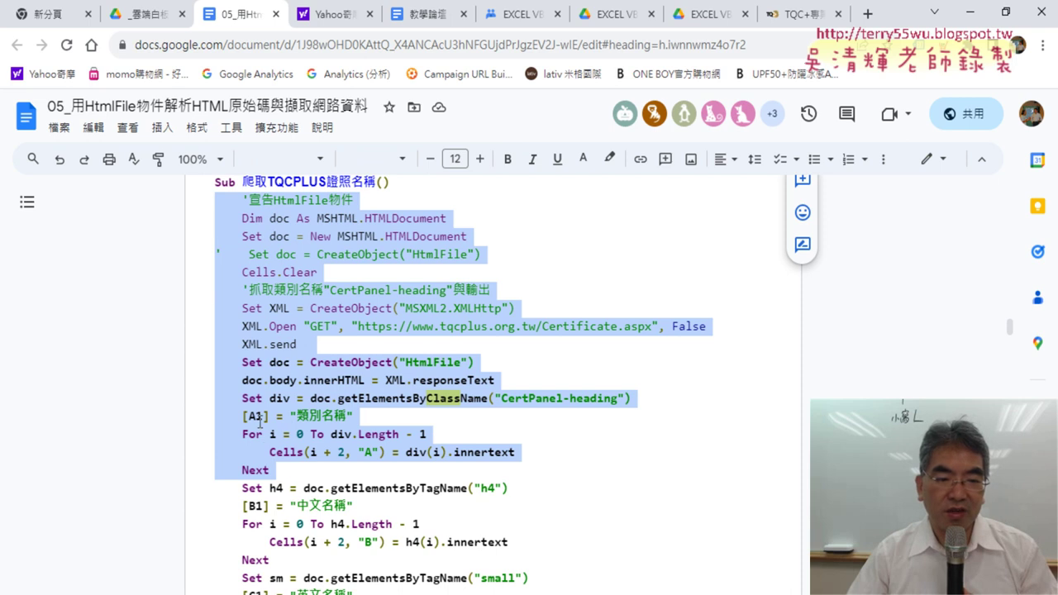
scroll(291, 434, "down", 2)
scroll(289, 396, "up", 1)
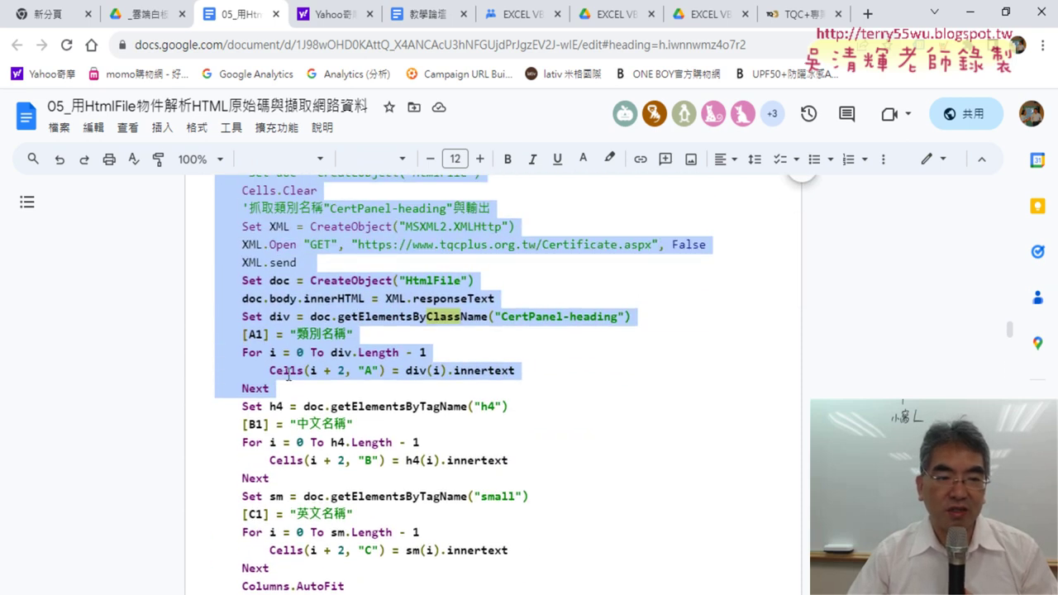
scroll(285, 382, "up", 2)
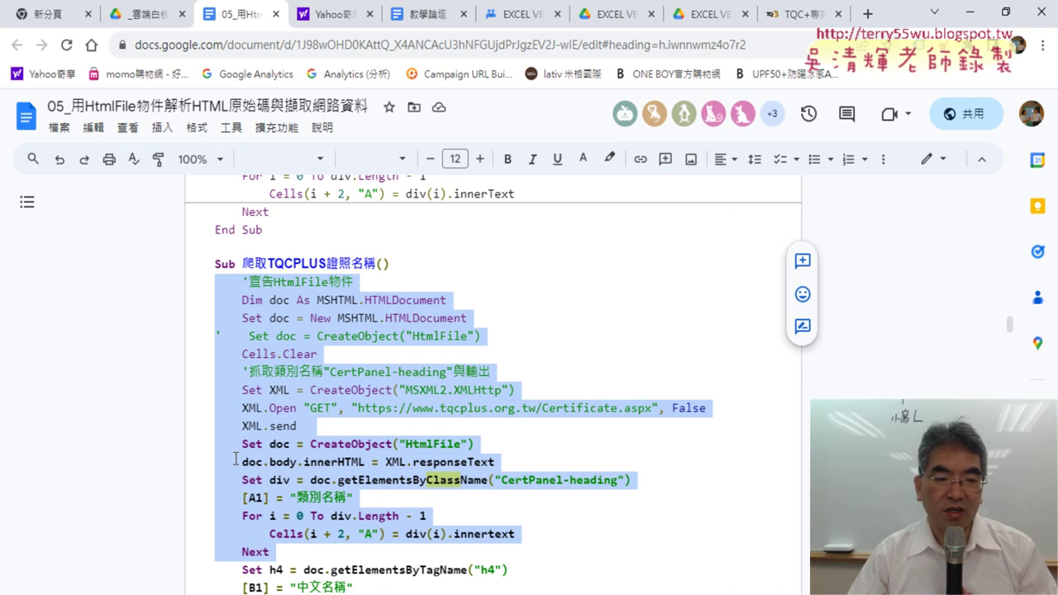
scroll(288, 335, "down", 2)
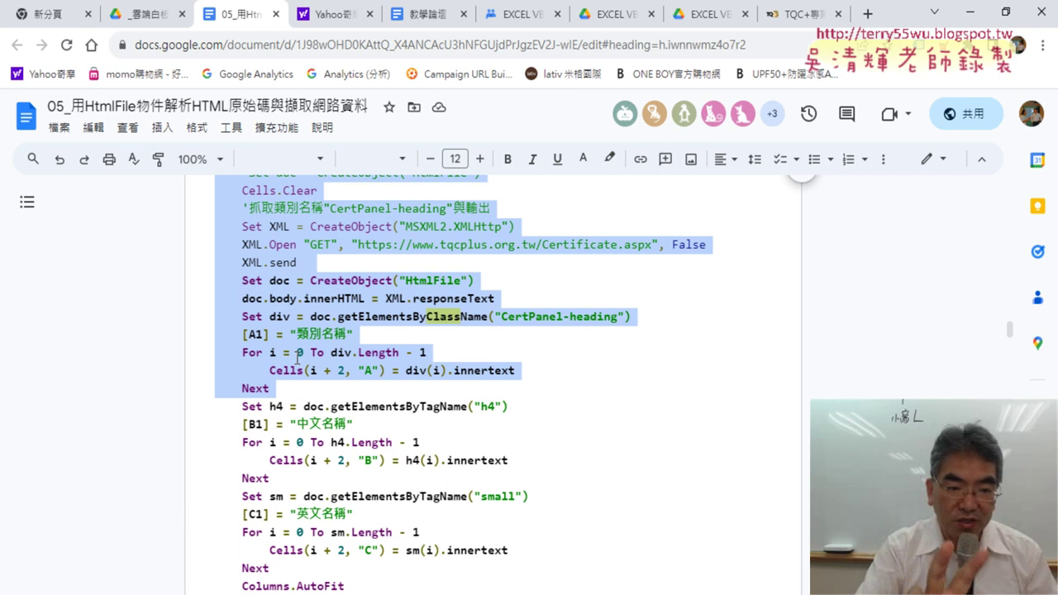
scroll(262, 390, "up", 1)
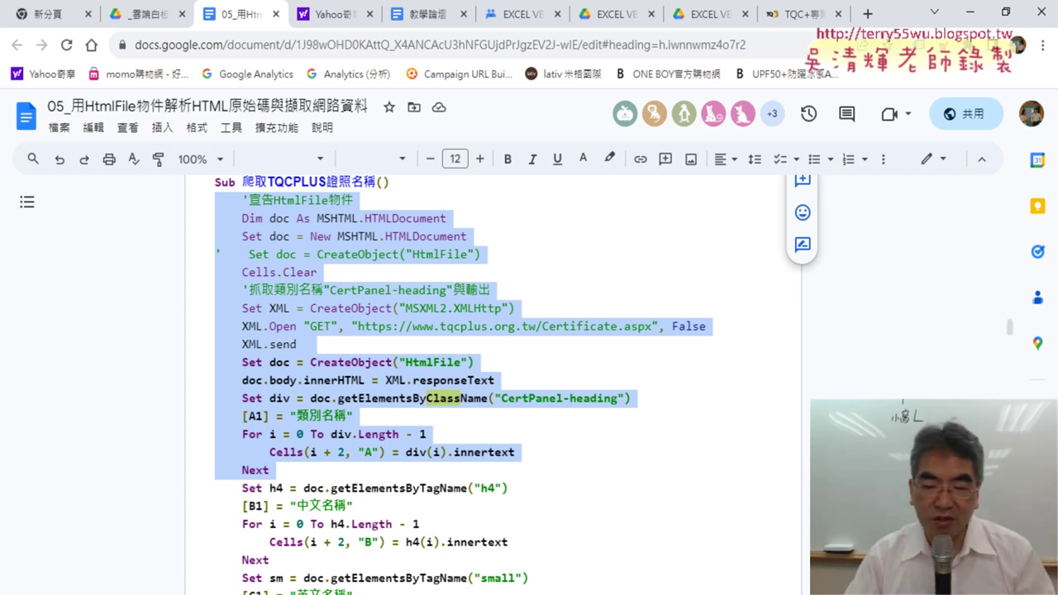
Step: Paste the copied TQCPLUS code into the empty Yahoo macro, then return to the Yahoo page
key("alt+Tab")
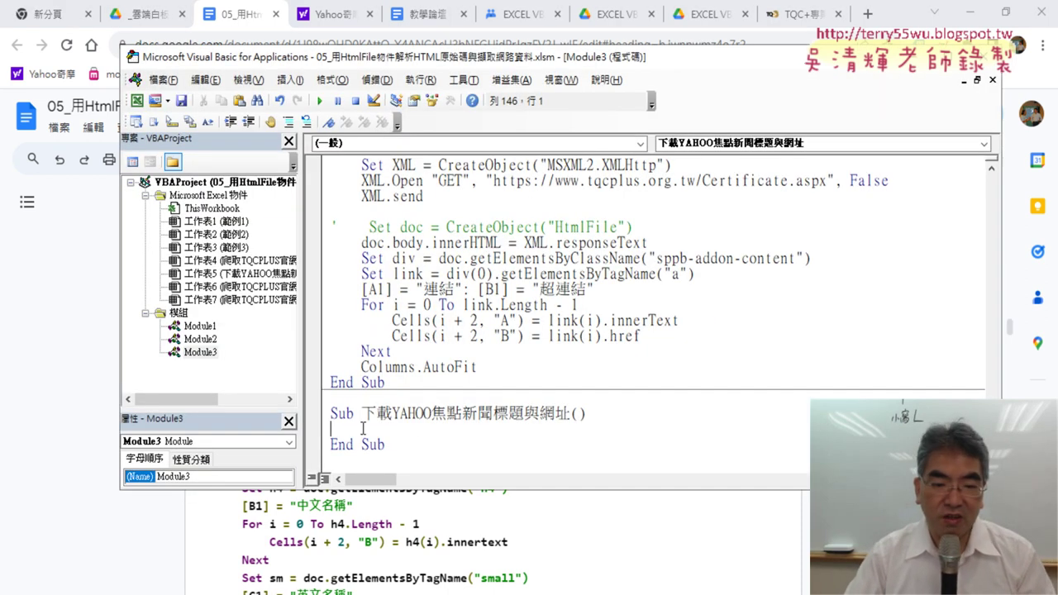
type("'宣告HtmlFile物件     Dim doc As MSHTML.HTMLDocument     Set doc = New MSHTML.HTMLDocument '    Set doc = CreateObject(\"HtmlFile\")     Cells.Clear     '抓取類別名稱\"CertPanel-heading\"與輸出     Set XML = CreateObject(\"MSXML2.XMLHttp\")     XML.Open \"GET\", \"https://www.tqcplus.org.tw/Certificate.aspx\", False     XML.send     Set doc = CreateObject(\"HtmlFile\")     doc.body.innerHTML = XML.responseText     Set div = doc.getElementsByClassName(\"CertPanel-heading\")     [A1] = \"類別名稱\"     For i = 0 To div.Length - 1         Cells(i + 2, \"A\") = div(i).innerText     Next")
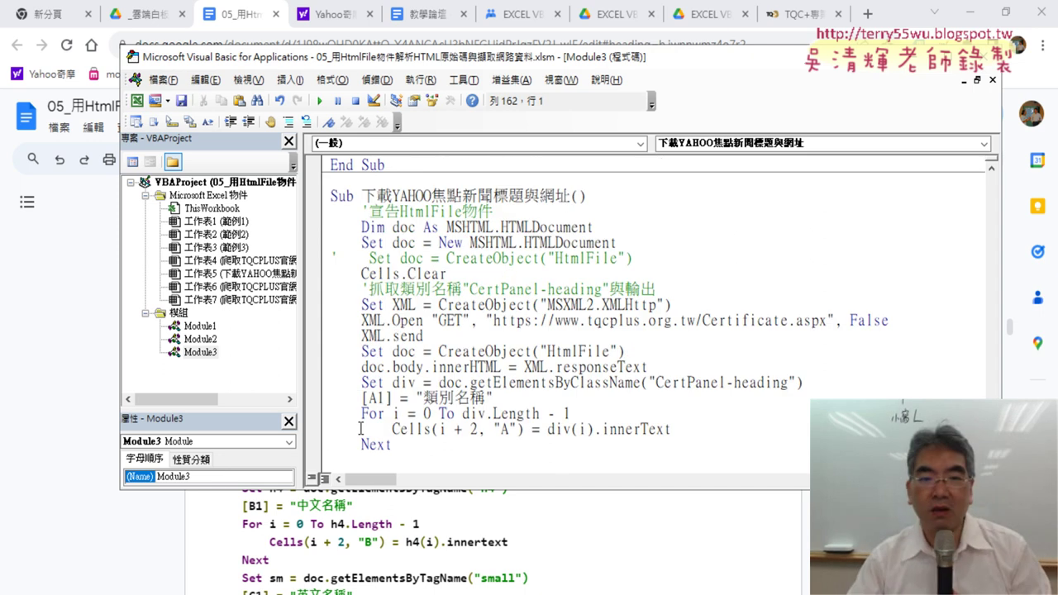
scroll(630, 283, "down", 1)
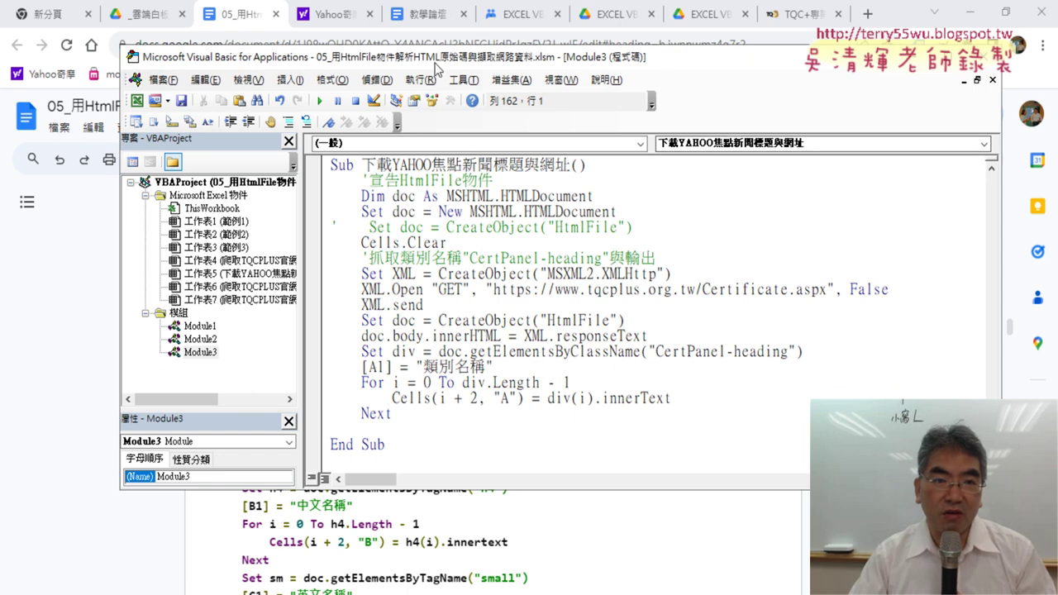
left_click(367, 25)
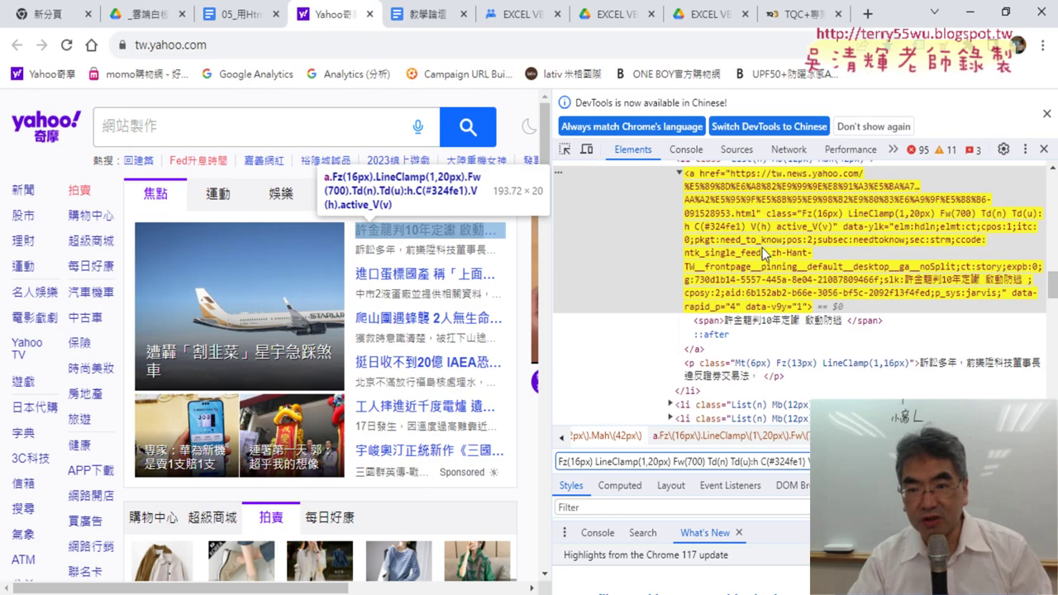
Step: Inspect the first focus headline's <a> link element, then close DevTools
scroll(762, 247, "up", 2)
scroll(822, 288, "down", 2)
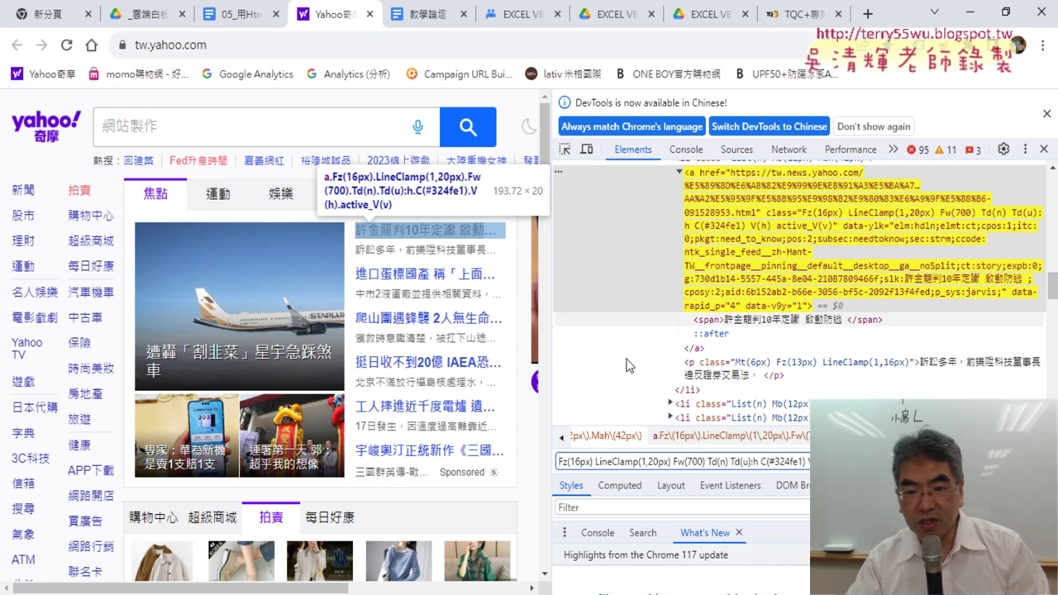
left_click(618, 386)
right_click(422, 227)
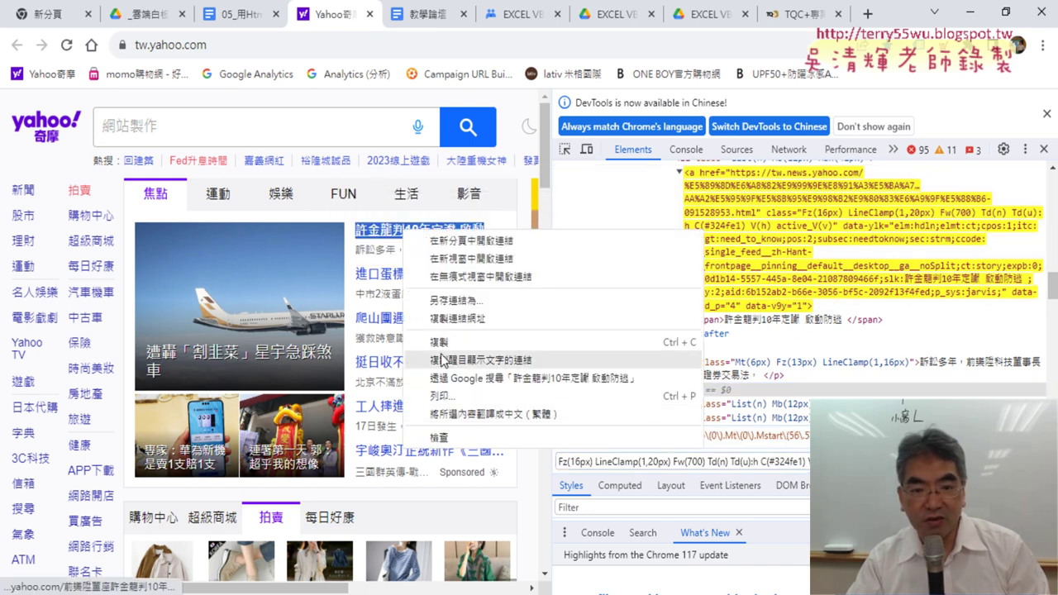
left_click(455, 431)
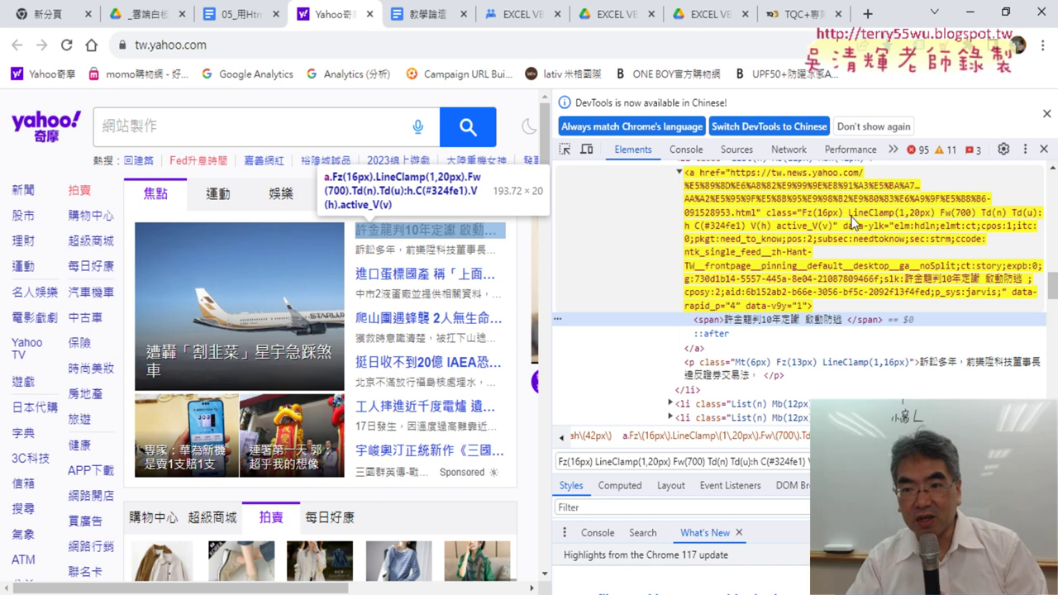
left_click(854, 222)
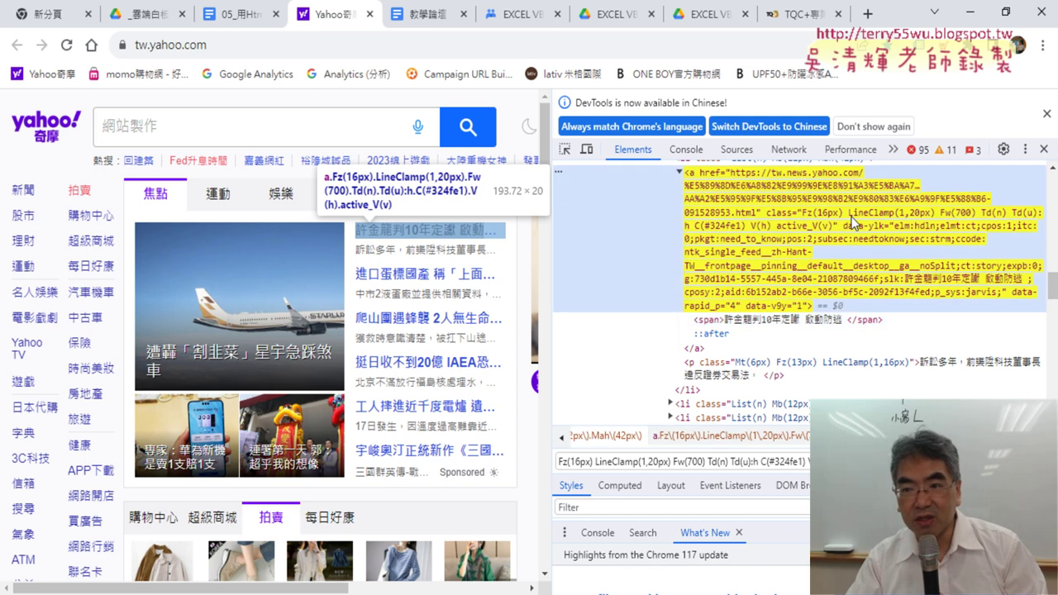
left_click(1044, 149)
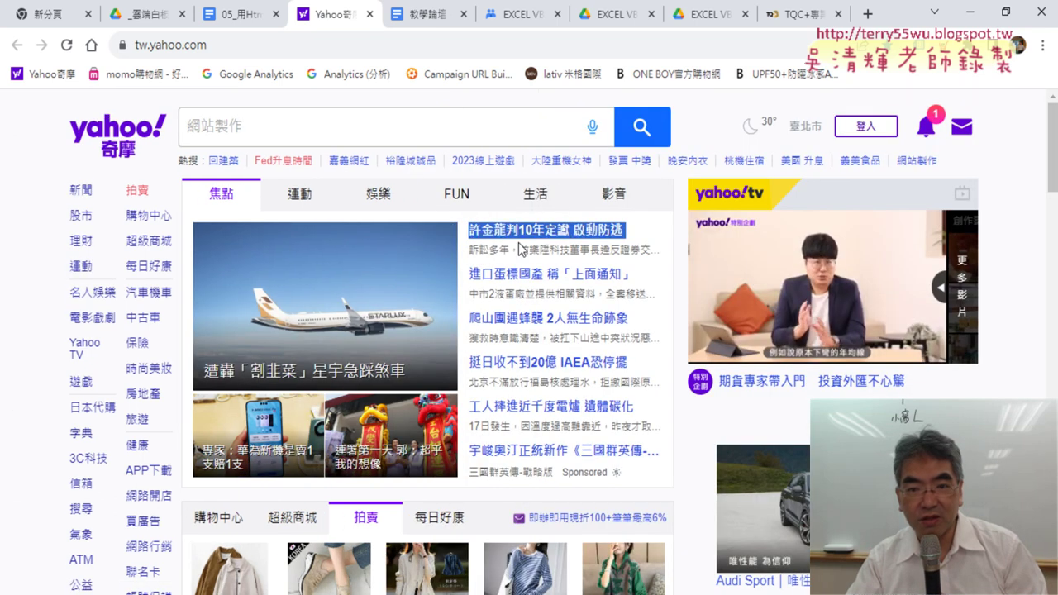
Step: Re-inspect the first headline's <a> link to take its class string, then minimize Chrome
right_click(552, 231)
left_click(593, 427)
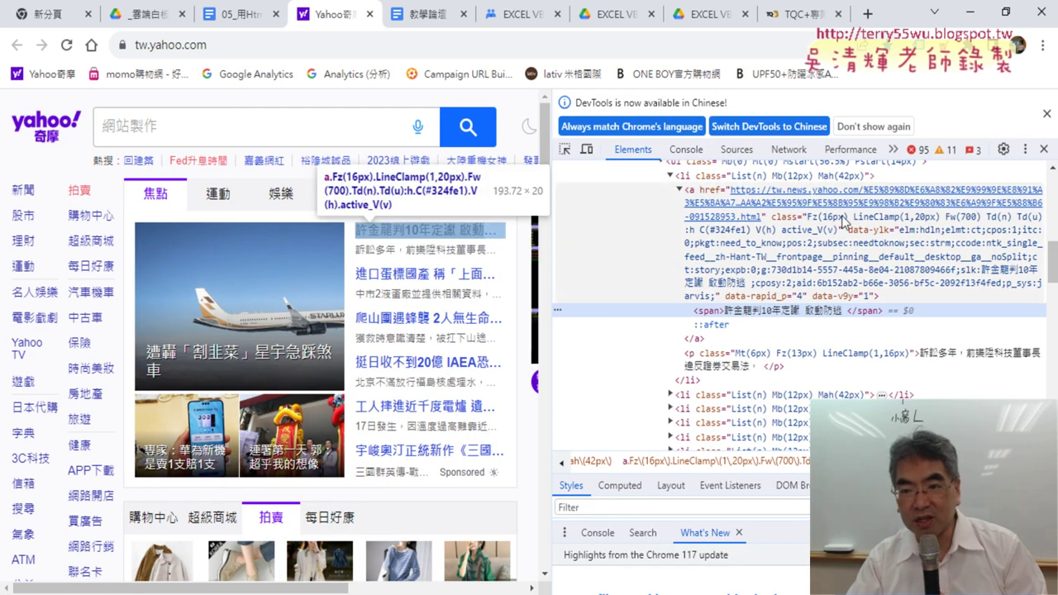
left_click(841, 215)
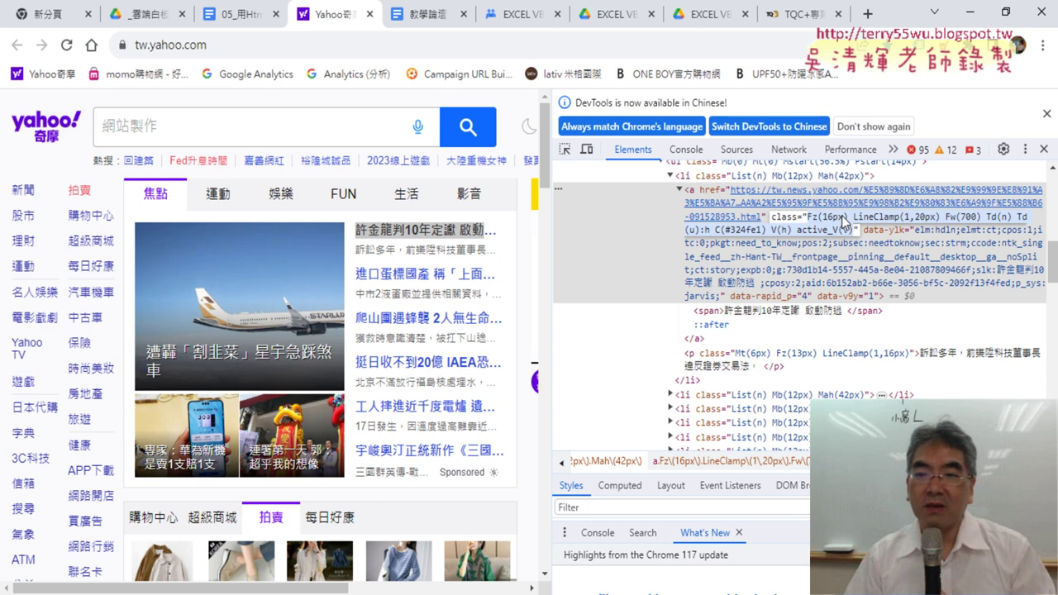
left_click(969, 13)
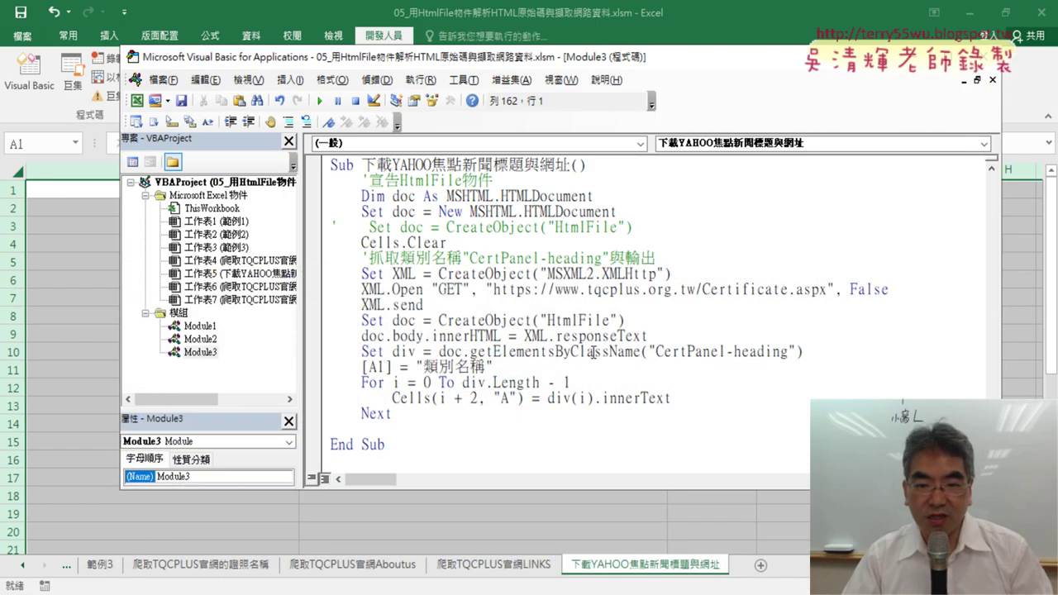
Step: Replace CertPanel-heading with the Yahoo headline class, then select 類別名稱 on the [A1] line
left_click_drag(470, 352, 782, 351)
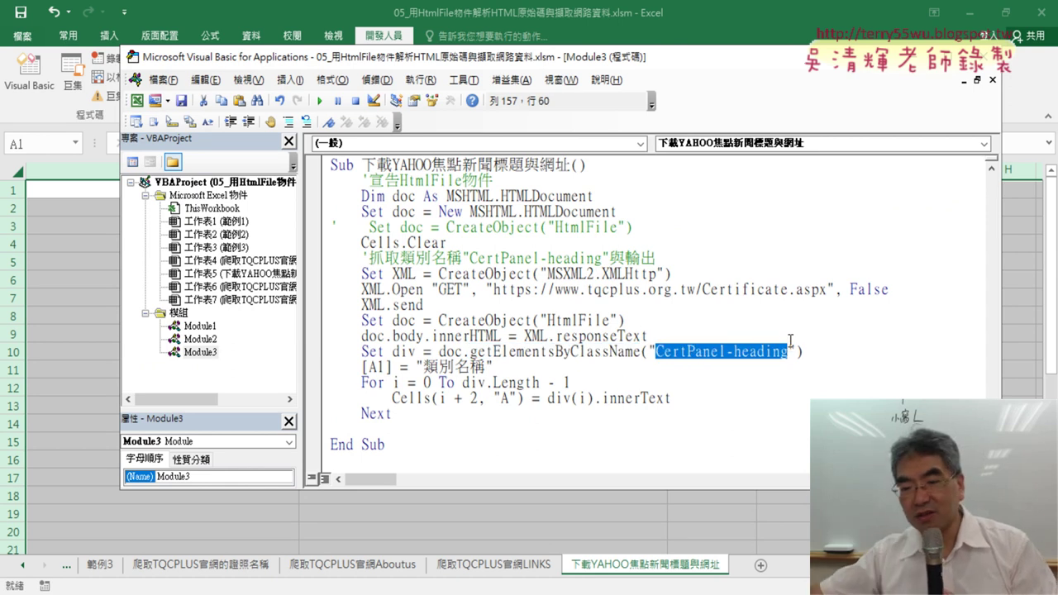
key("ctrl+v")
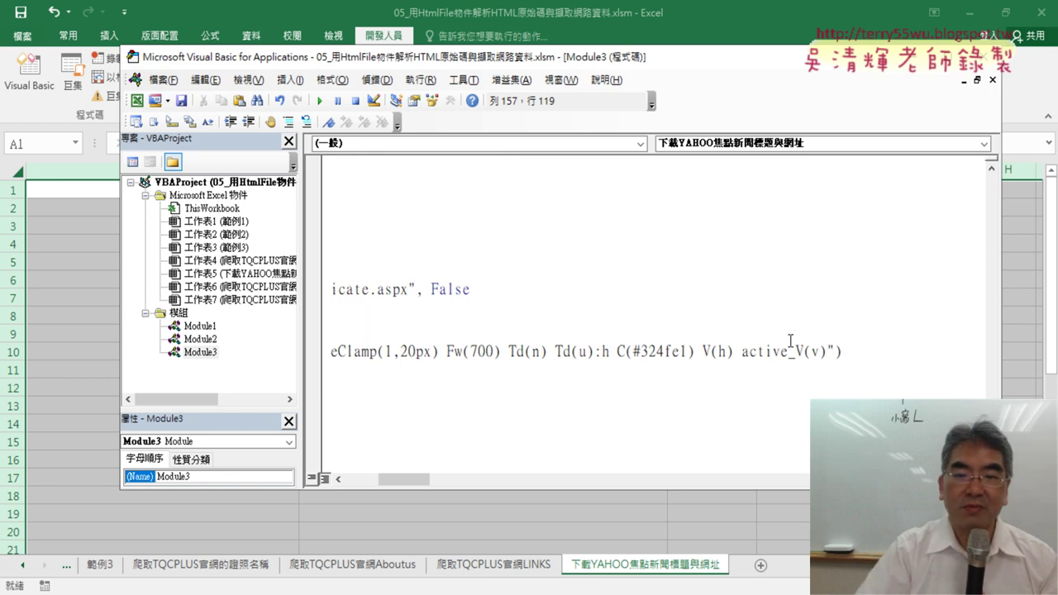
key("Home")
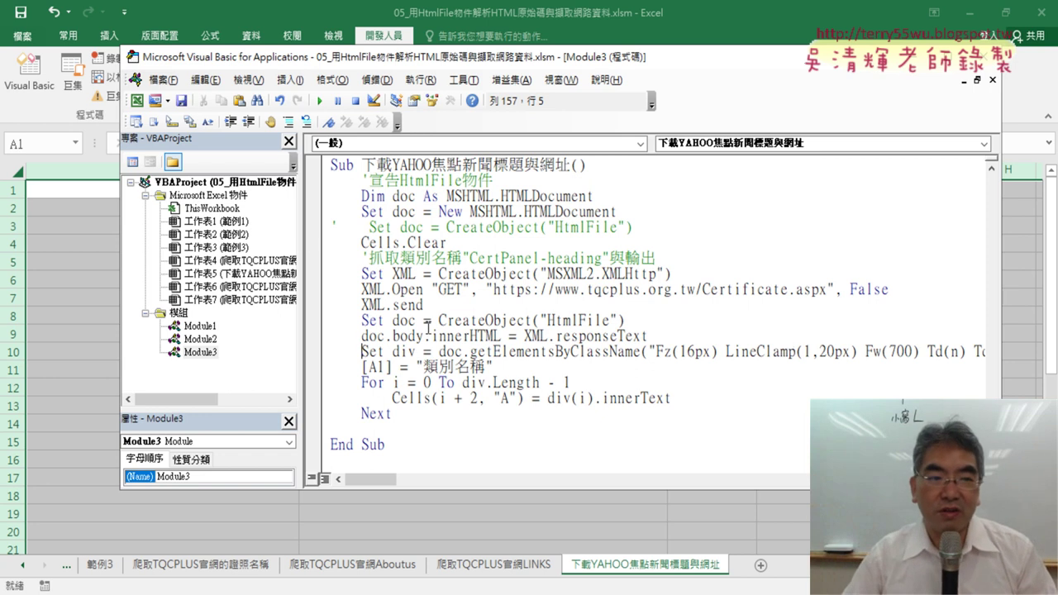
left_click_drag(433, 73, 596, 77)
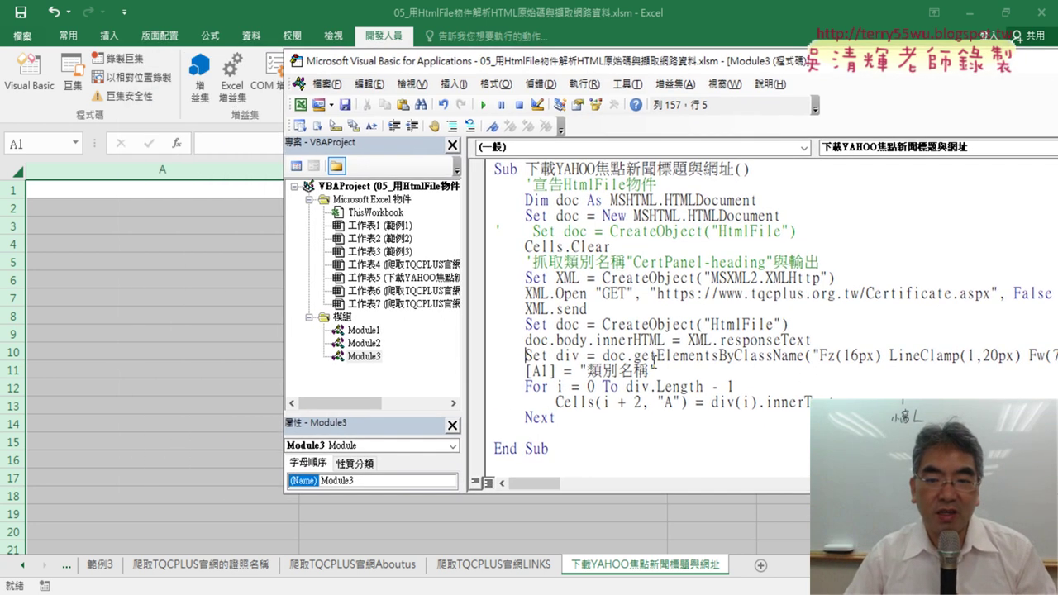
left_click_drag(650, 371, 586, 371)
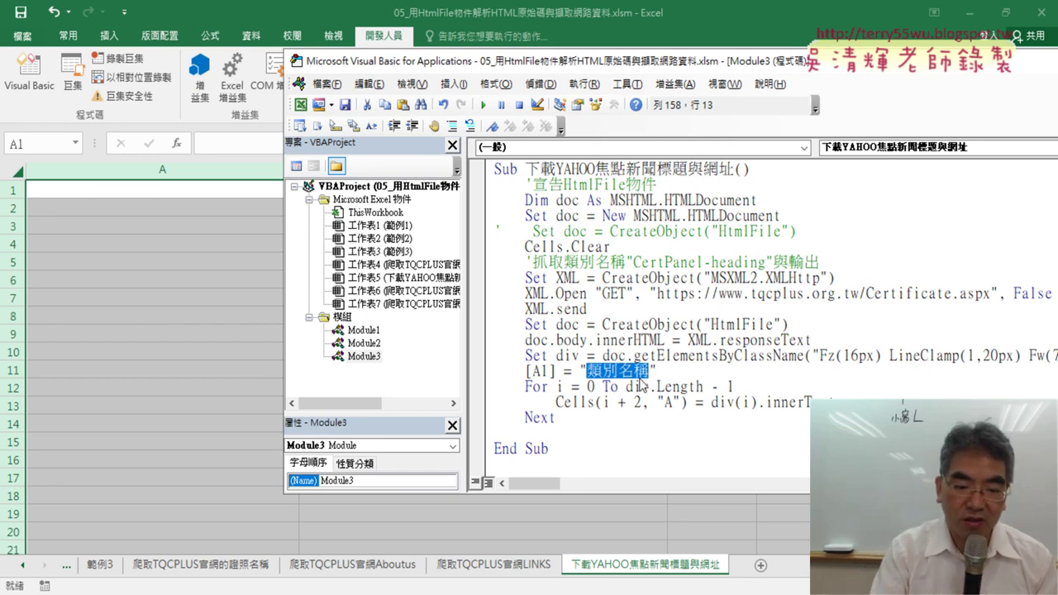
Step: Replace the old A1 heading text in the macro with 標題
key("Delete")
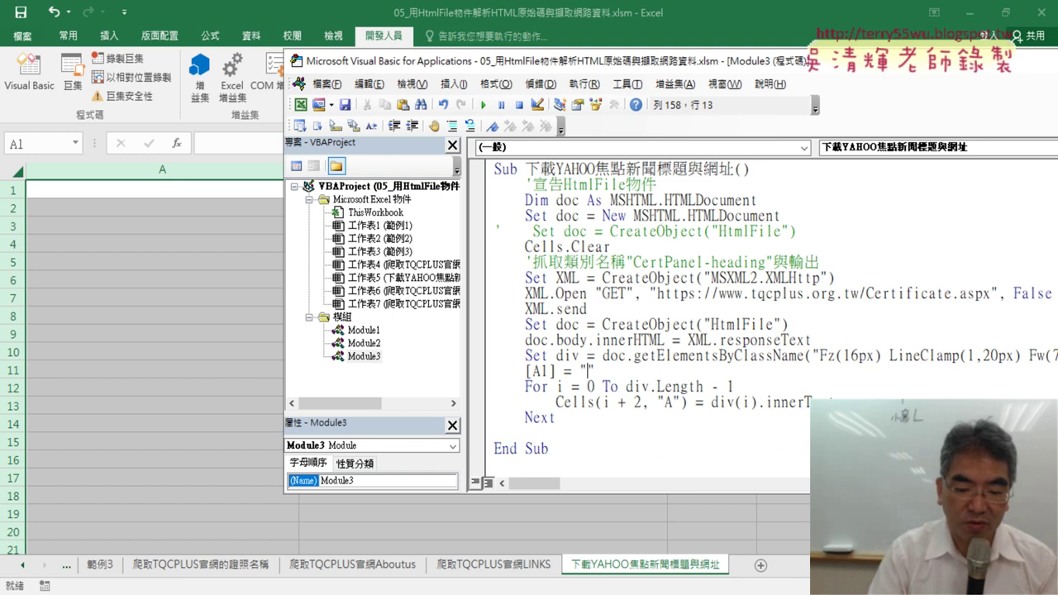
type("ㄅㄧ")
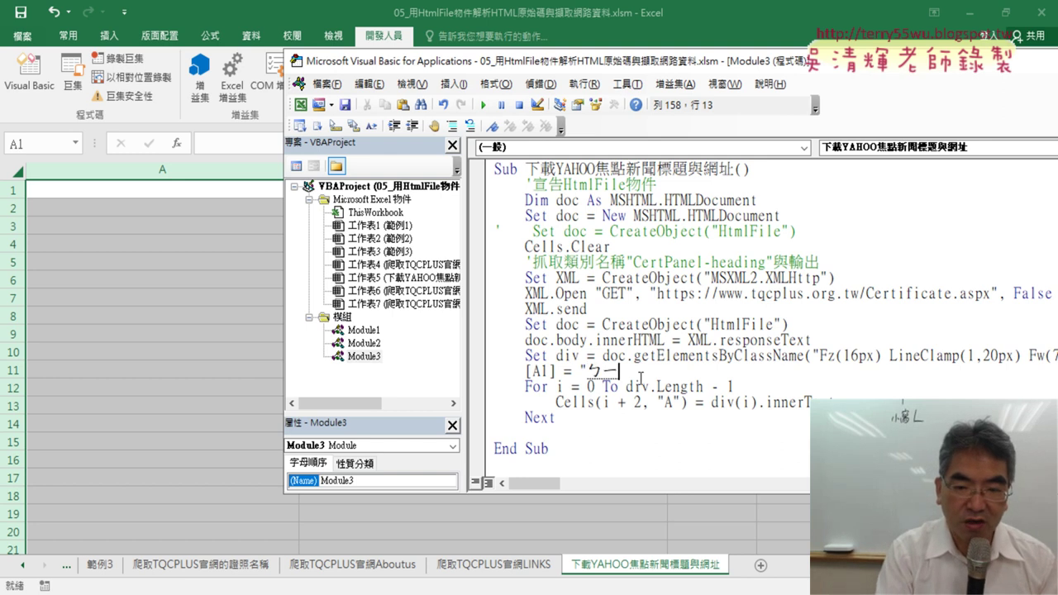
type("ㄠ ㄊㄧˊ")
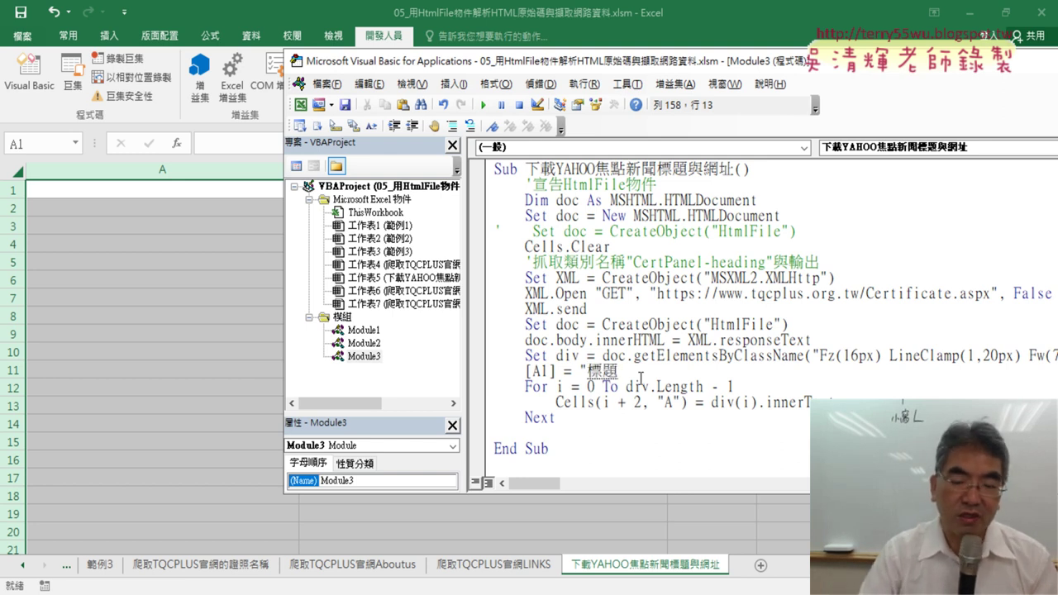
key("Return")
key("Down")
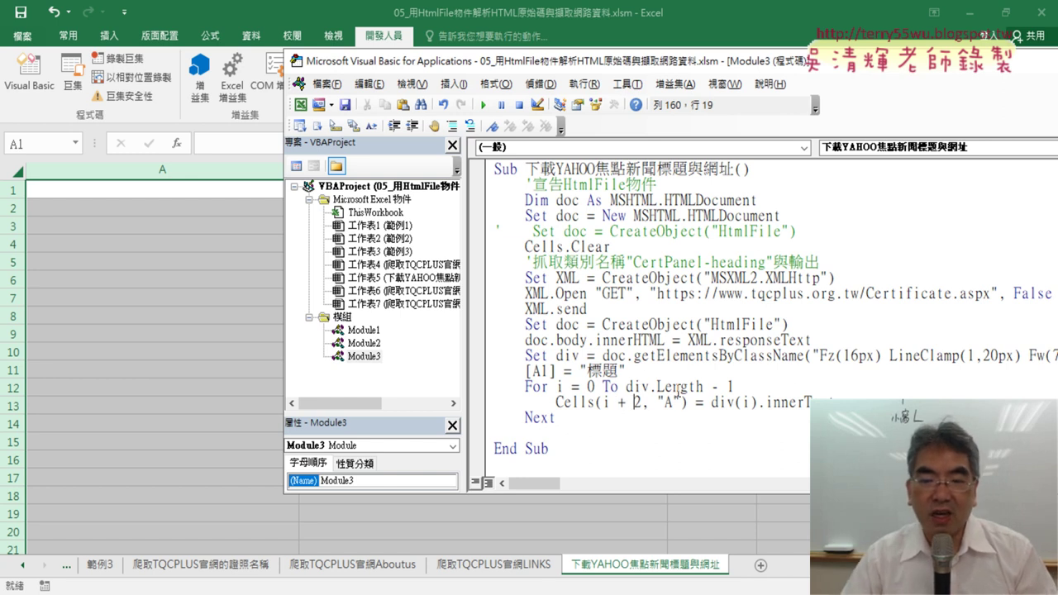
Step: Set a breakpoint on the Set div getElementsByClassName line
left_click_drag(647, 401, 603, 402)
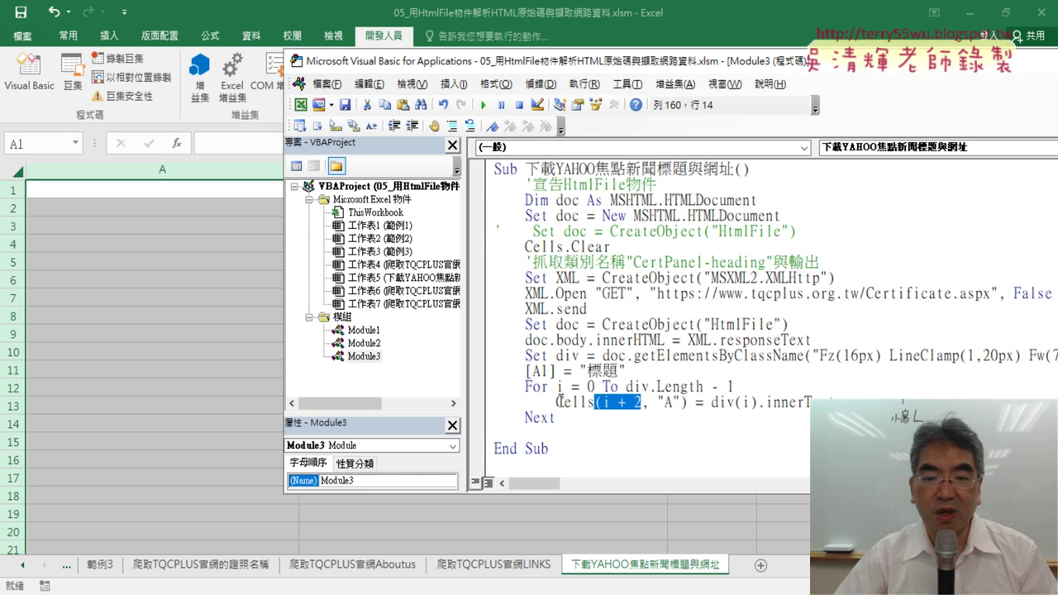
left_click_drag(638, 371, 524, 371)
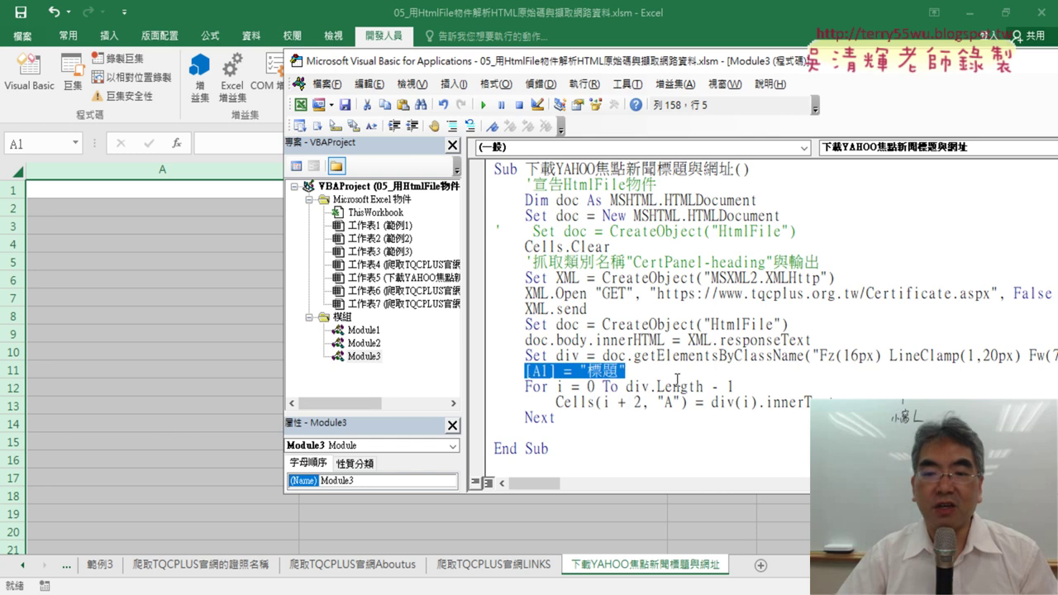
left_click(477, 356)
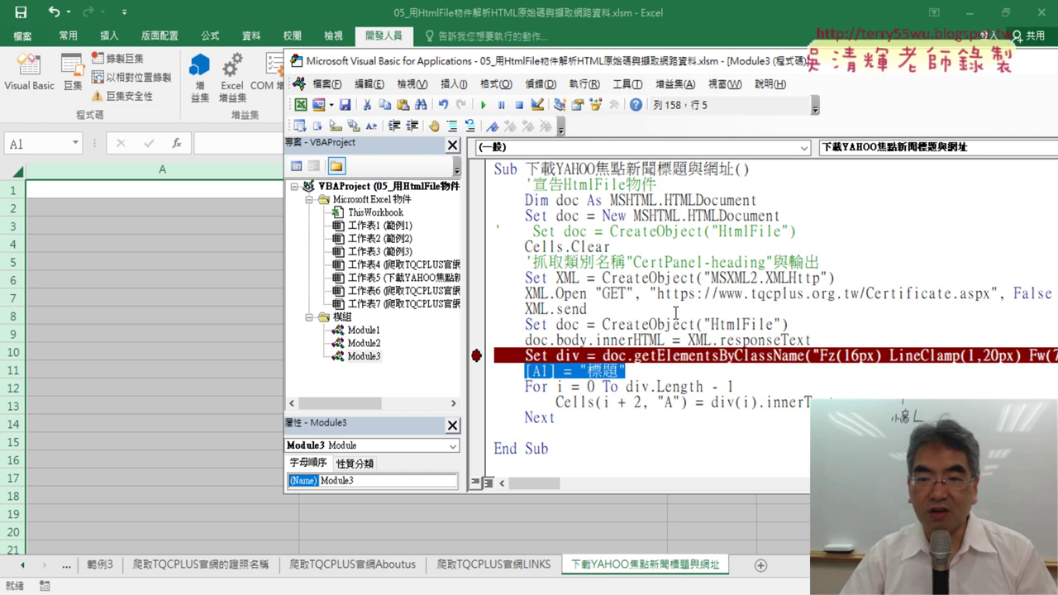
Step: Delete the certificate URL from XML.Open and copy the Yahoo page address from Chrome
left_click_drag(658, 295, 997, 294)
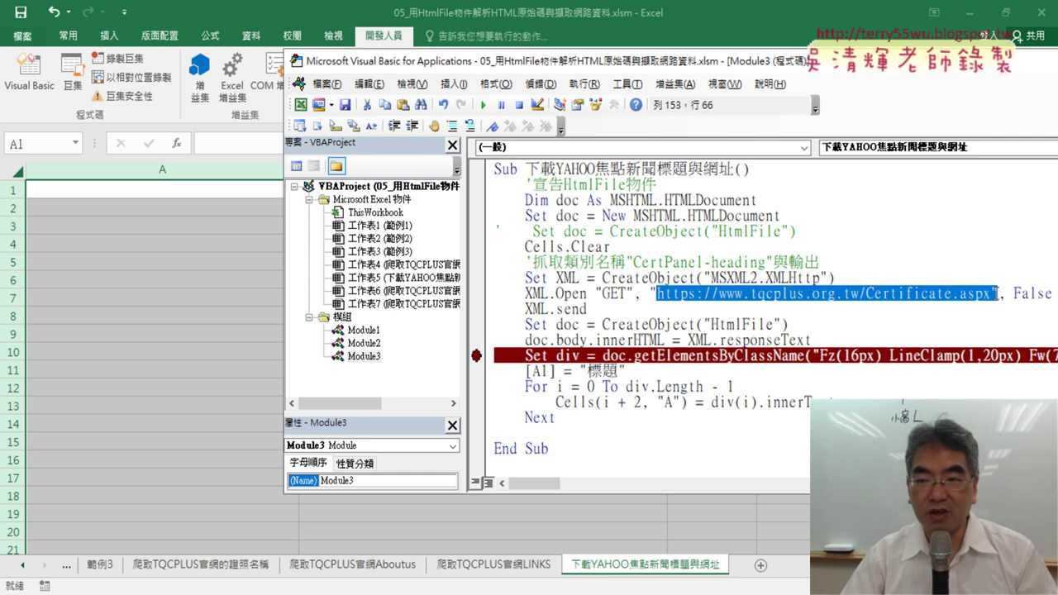
key("Delete")
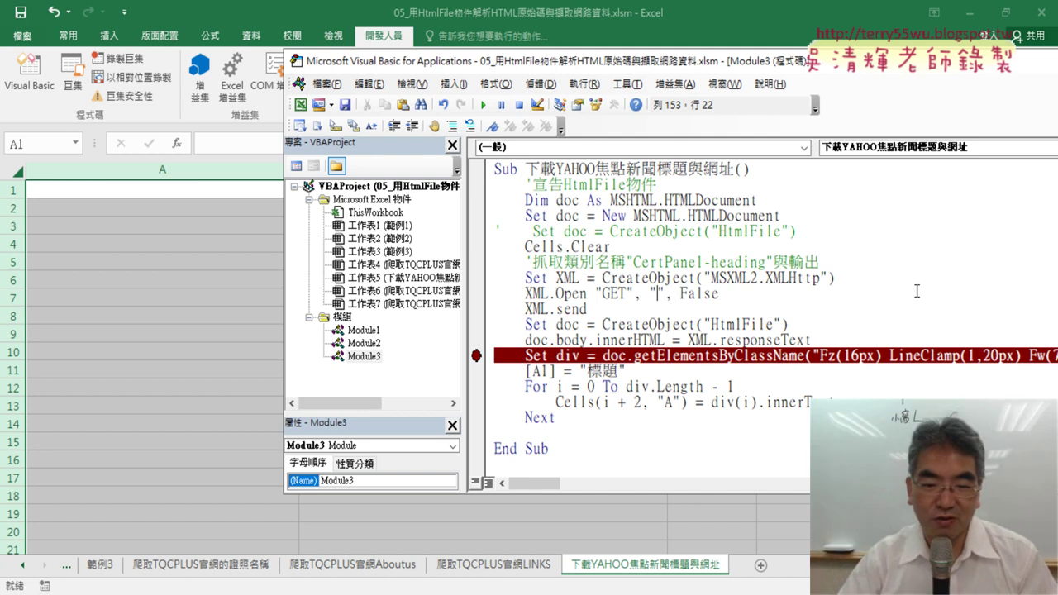
key("alt+Tab")
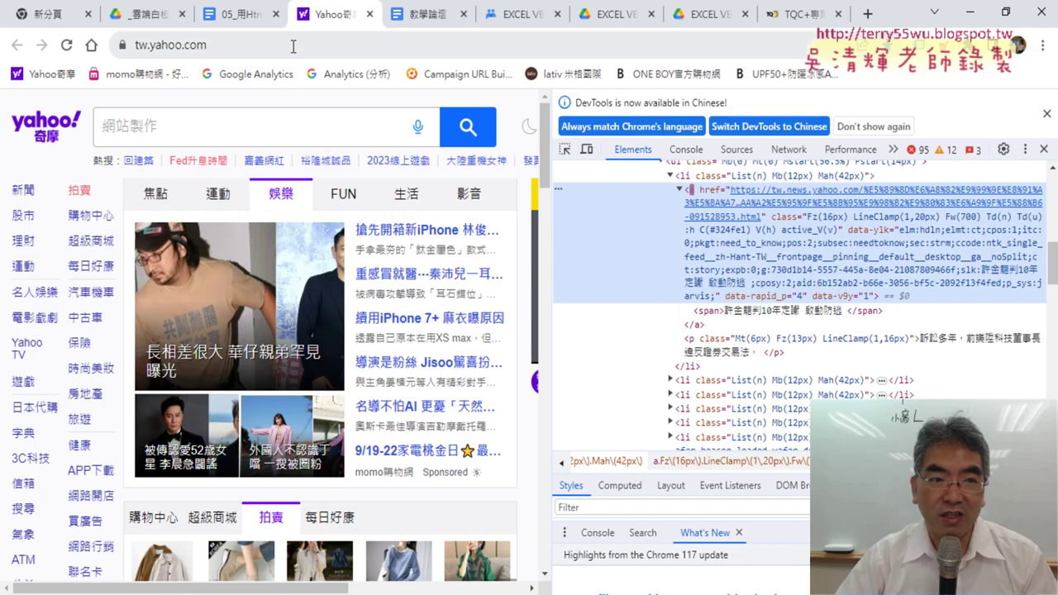
left_click(291, 42)
right_click(291, 42)
left_click(342, 141)
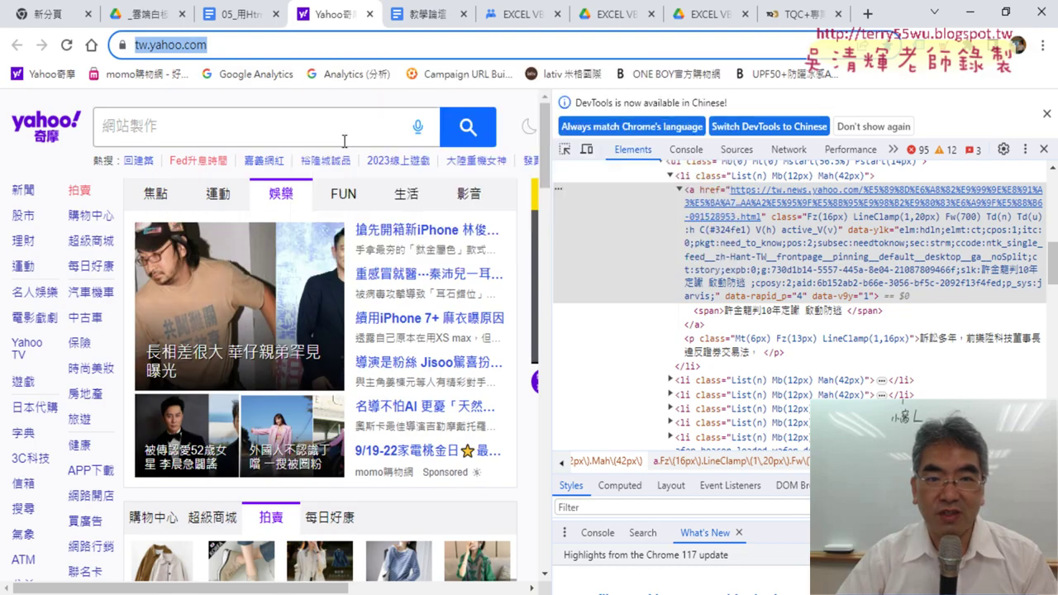
key("alt+Tab")
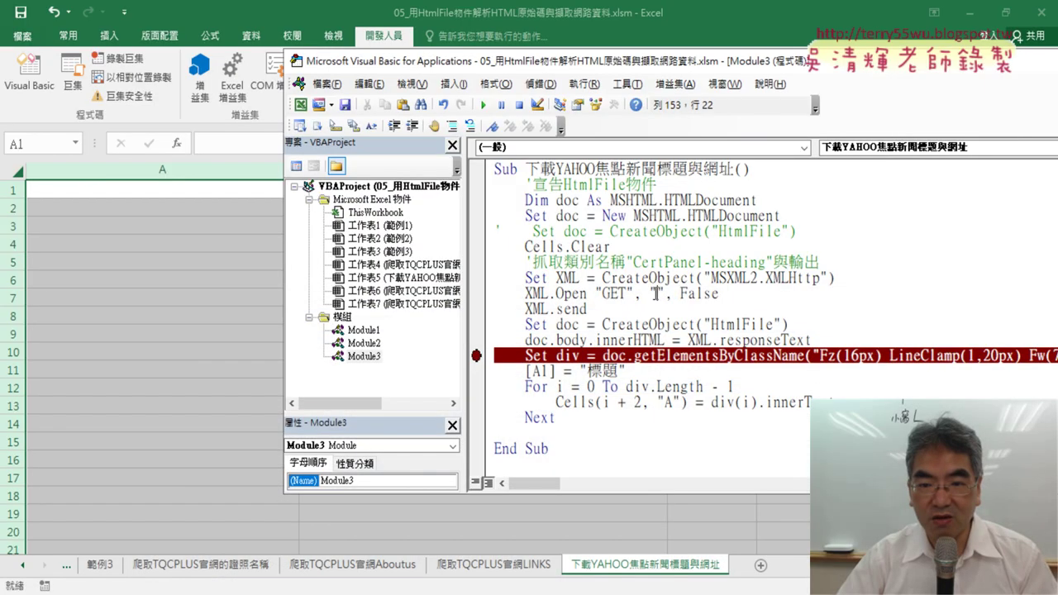
type("https://tw.yahoo.com/")
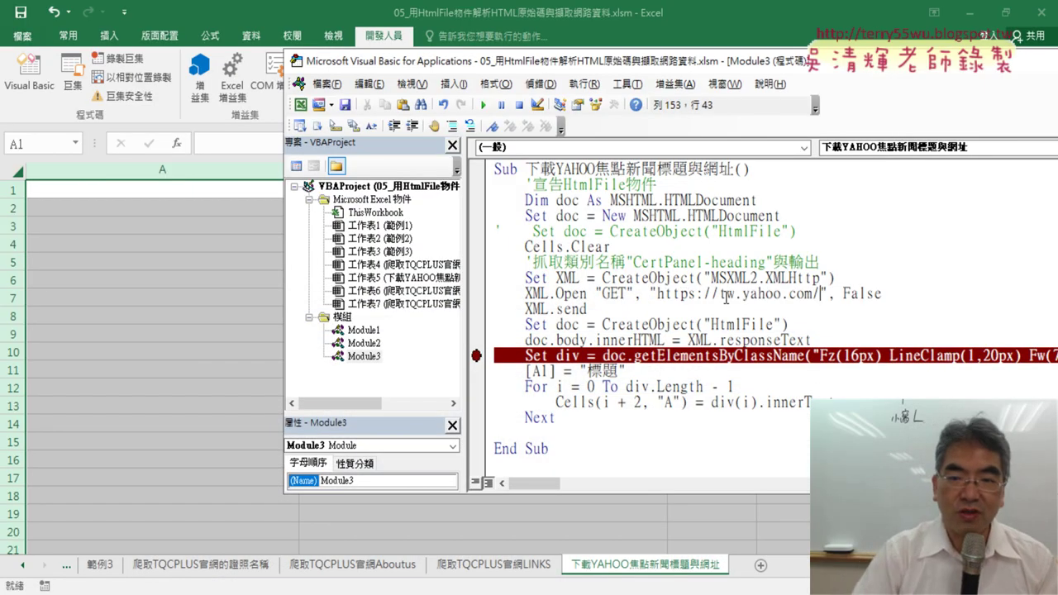
left_click(641, 311)
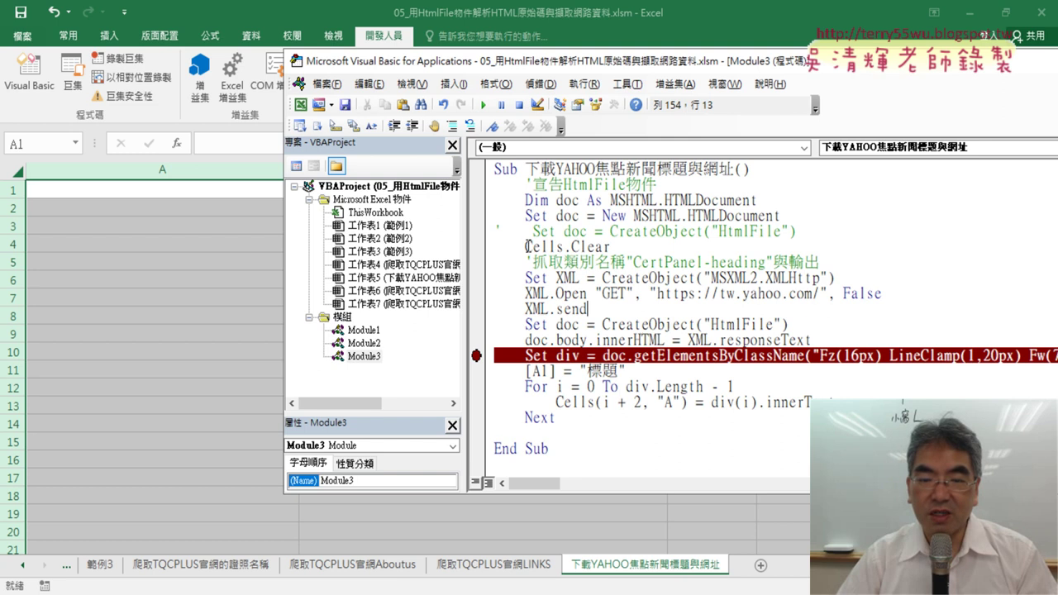
left_click_drag(828, 341, 477, 279)
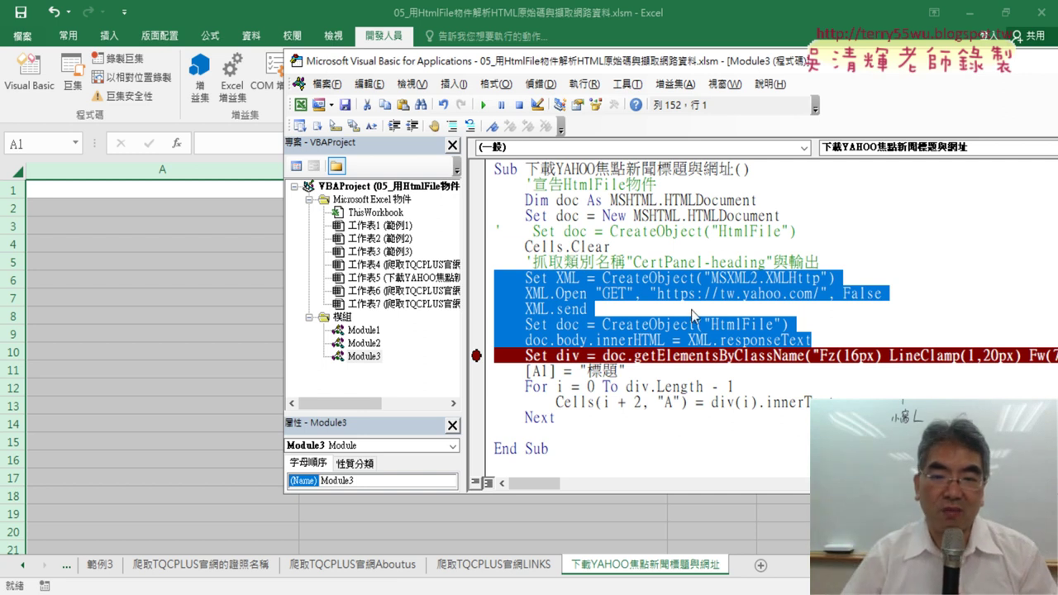
left_click(484, 106)
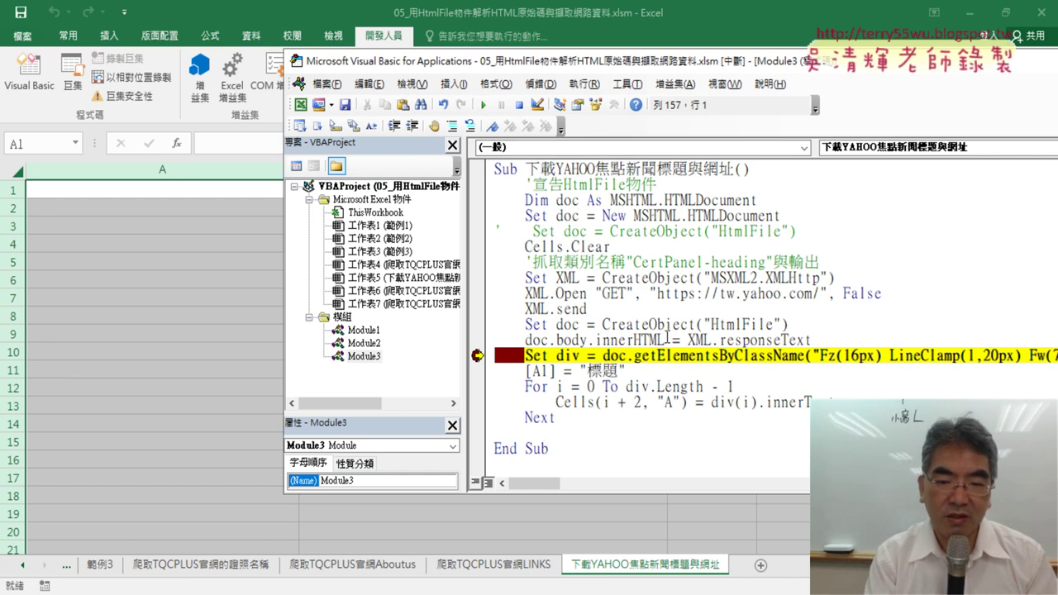
Step: Step past the Set div line and bring up the context menu for div
key("F8")
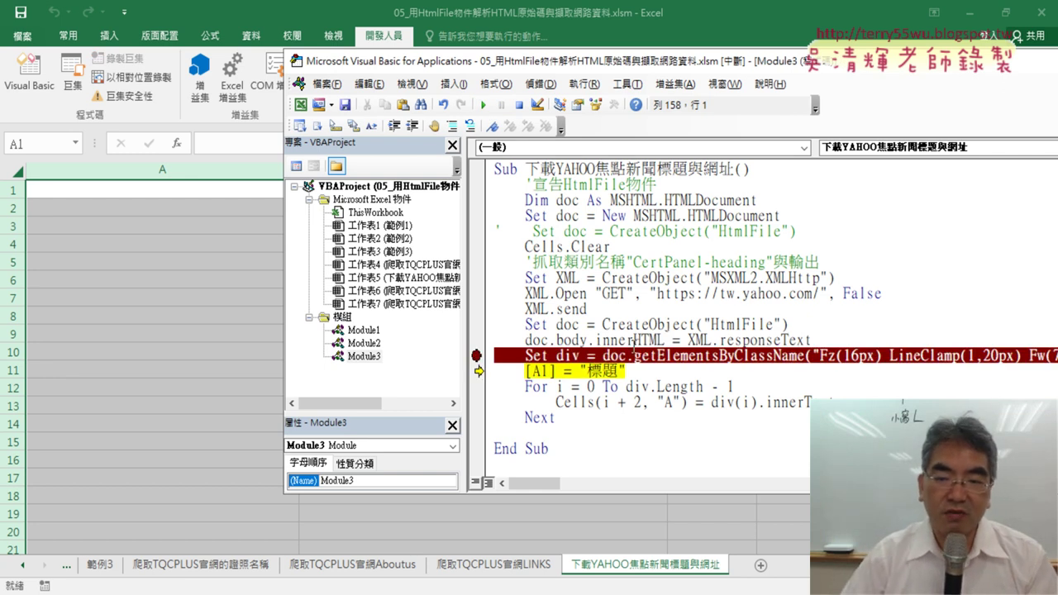
mouse_move(562, 355)
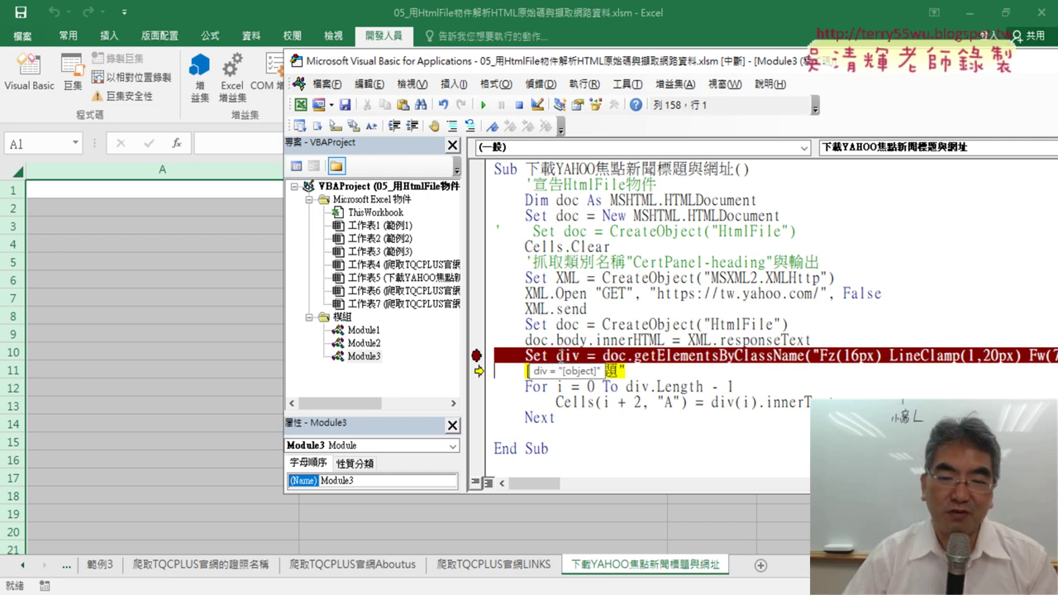
left_click_drag(556, 355, 581, 357)
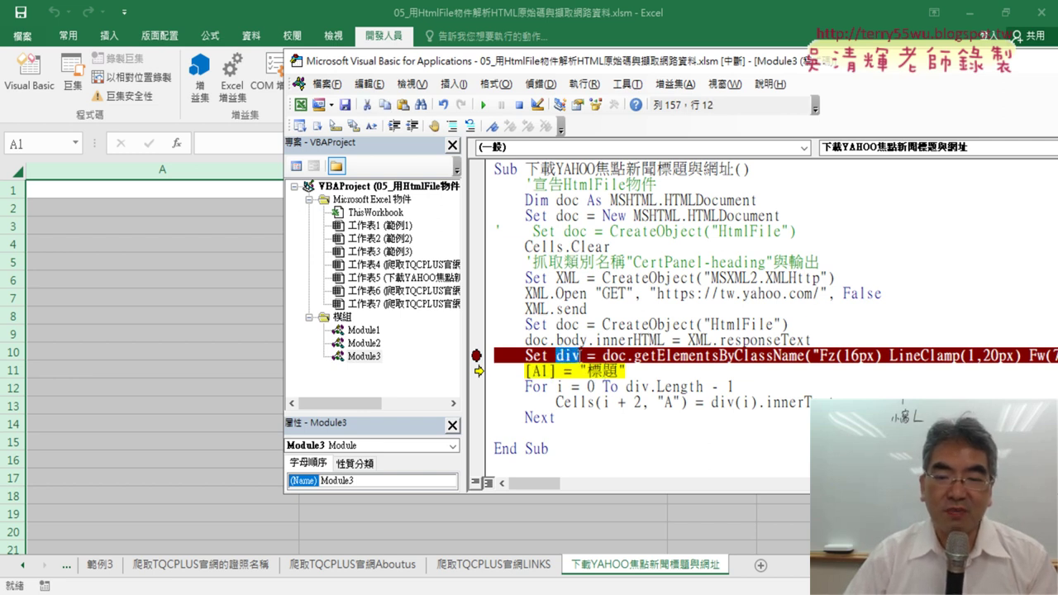
right_click(574, 358)
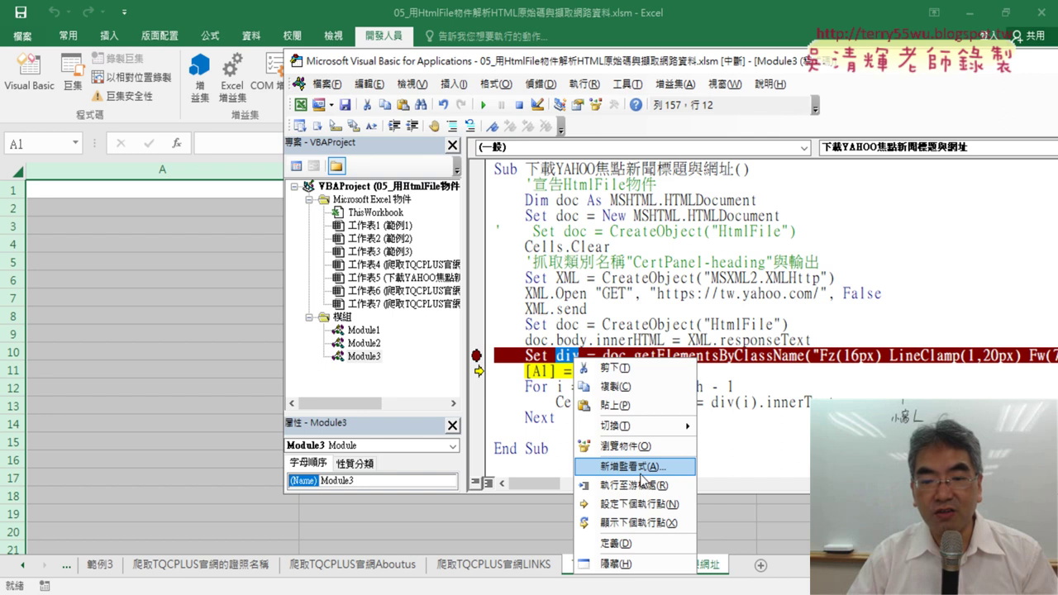
Step: Add a watch on div, inspect its 36 items and Item 1 properties, then collapse it
left_click(636, 467)
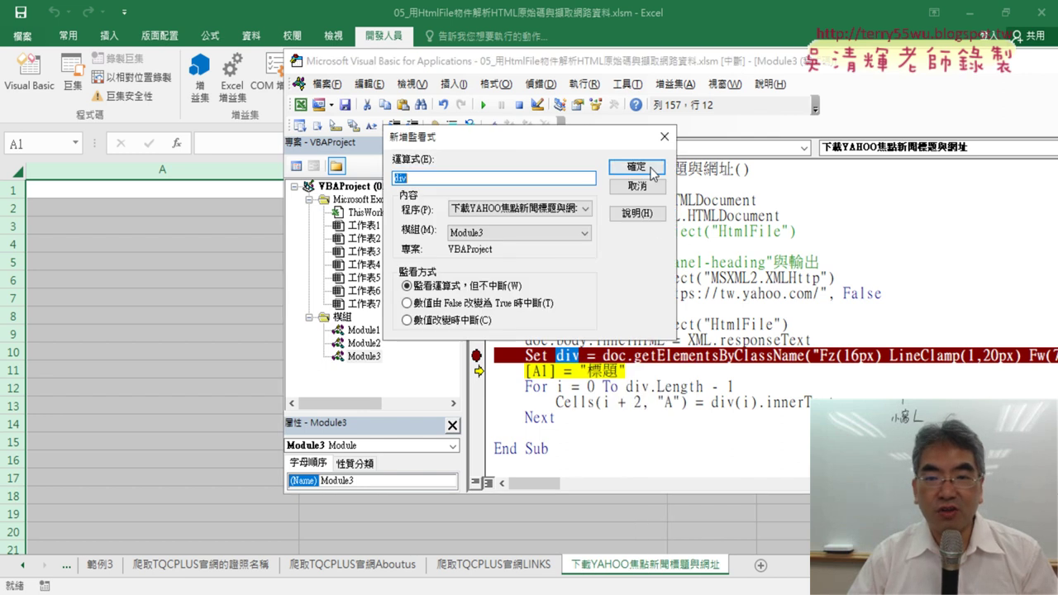
left_click(636, 168)
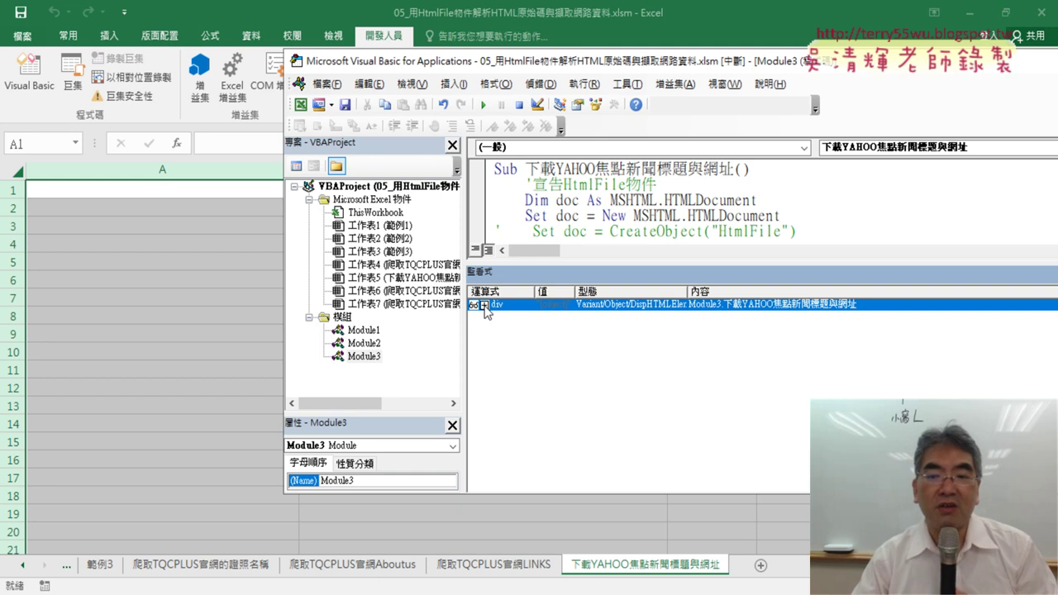
left_click(484, 305)
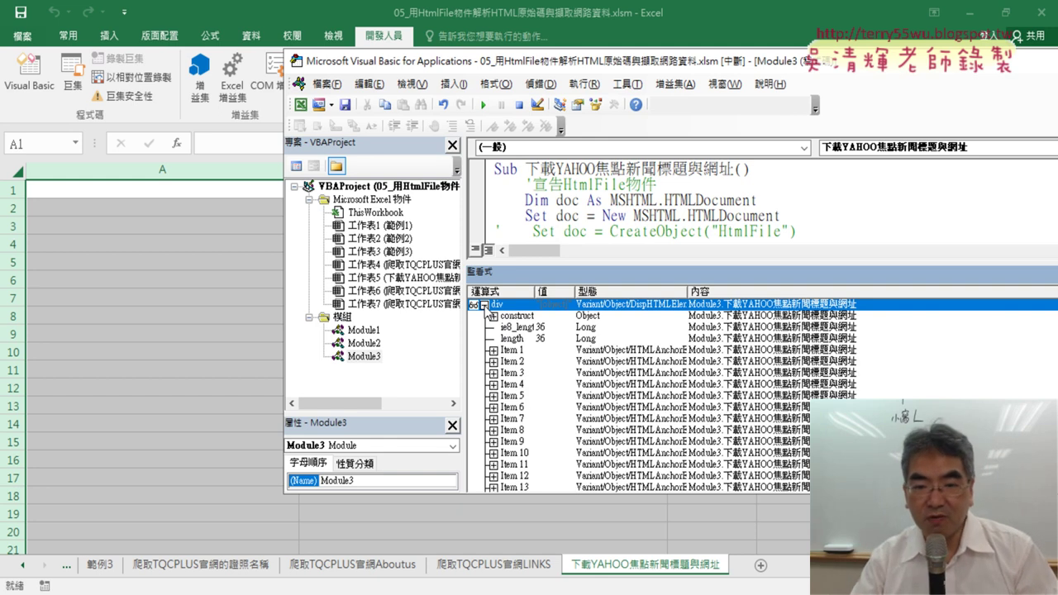
left_click(545, 351)
left_click(493, 351)
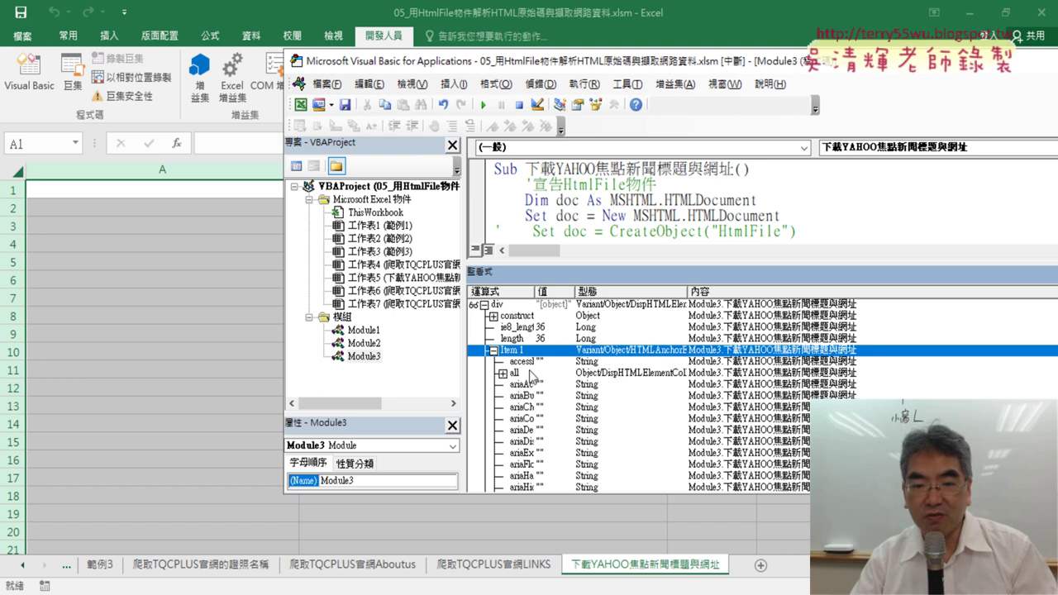
left_click(501, 374)
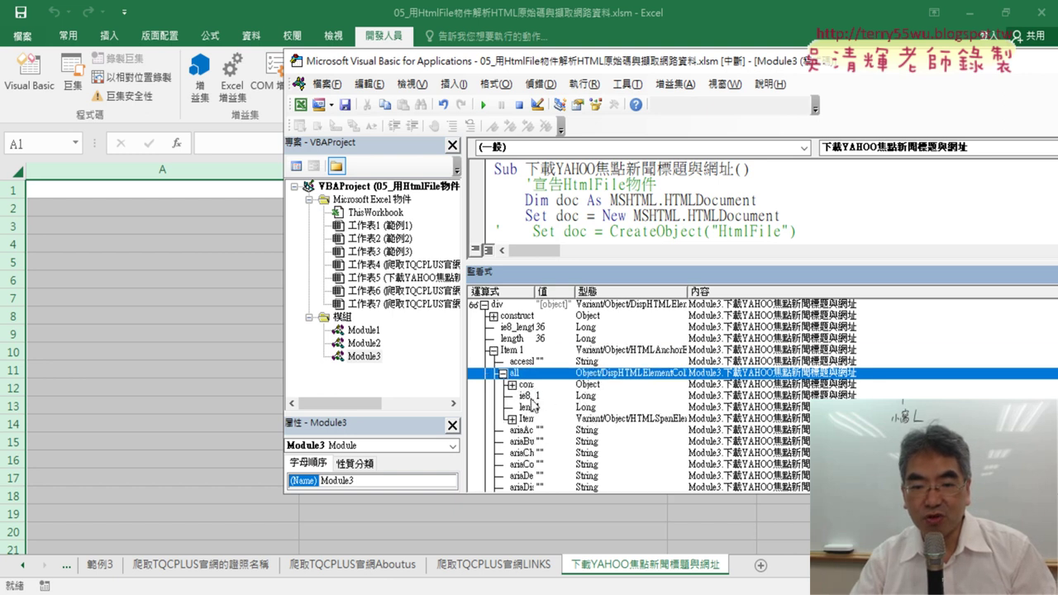
left_click(512, 384)
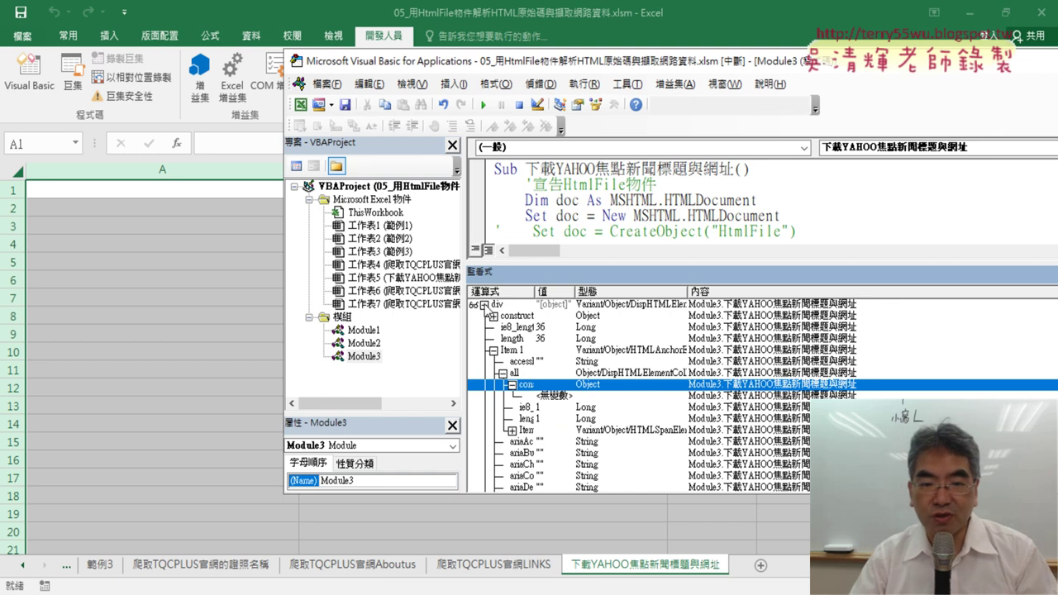
left_click(484, 305)
Step: Close the Watch pane, place the editor beside the sheet, and execute the 標題 A1 line
left_click_drag(790, 63, 615, 62)
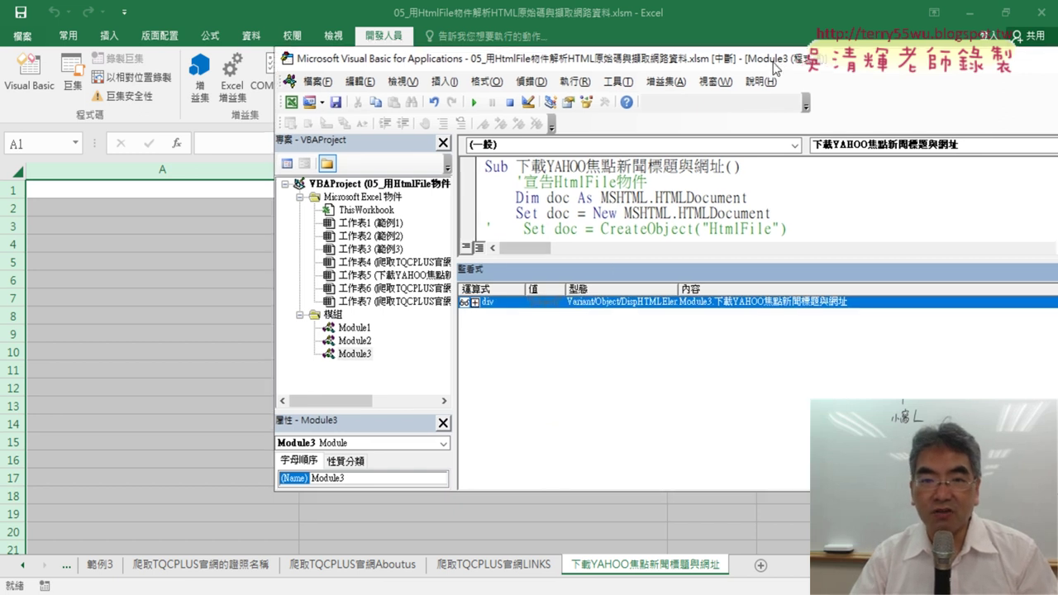
left_click(981, 273)
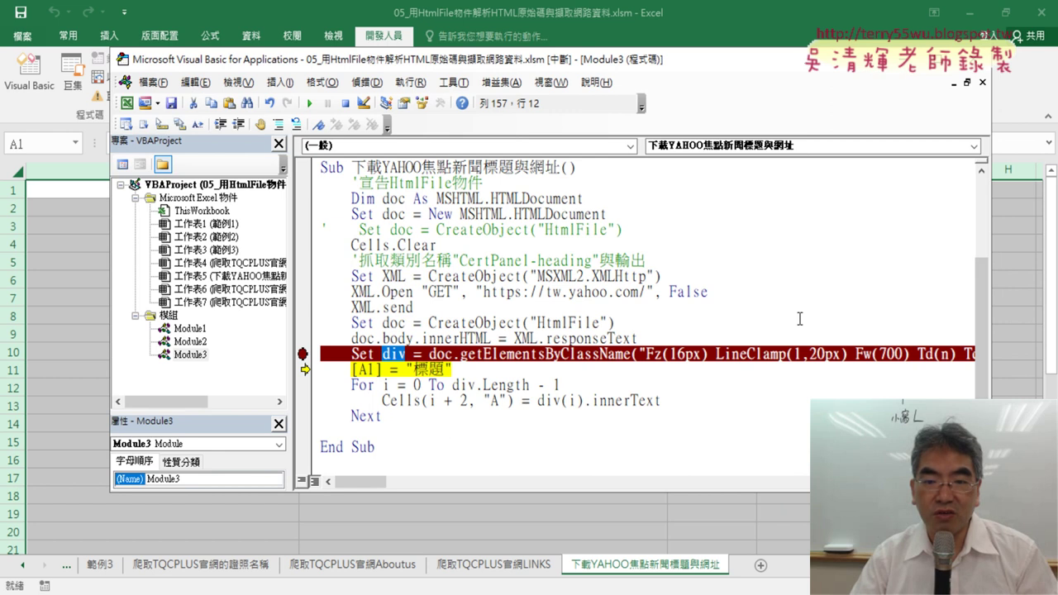
left_click_drag(627, 59, 846, 44)
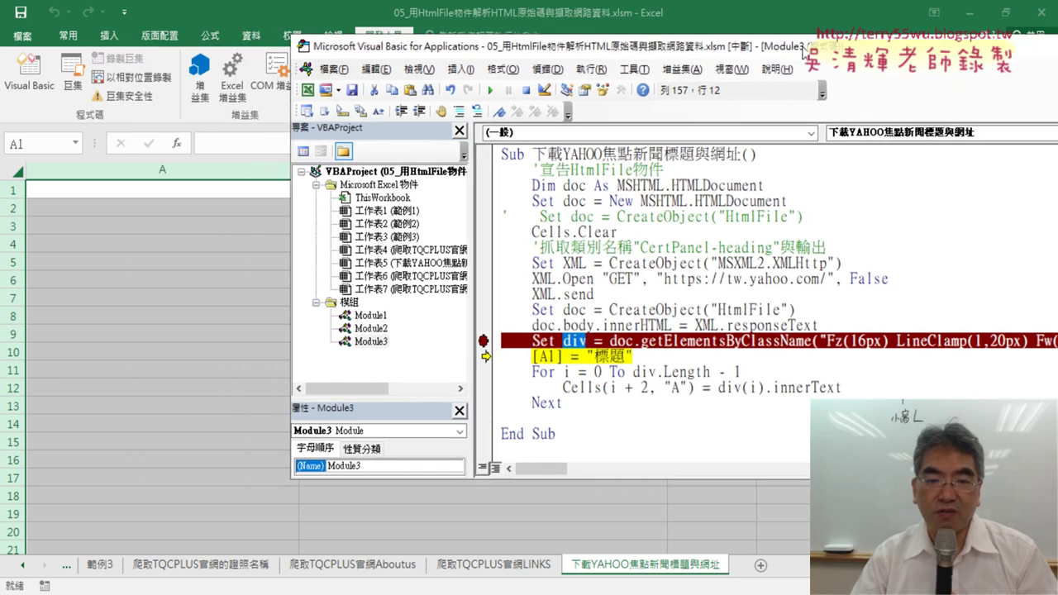
key("F8")
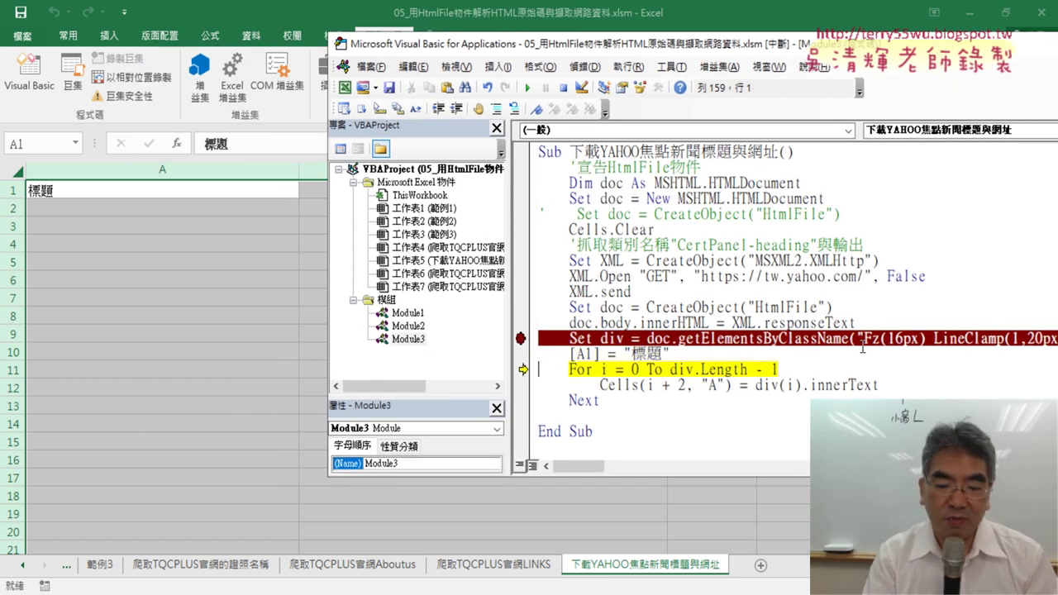
Step: Step through the loop writing headlines into A2–A5, then let the macro finish
key("F8")
key("F8")
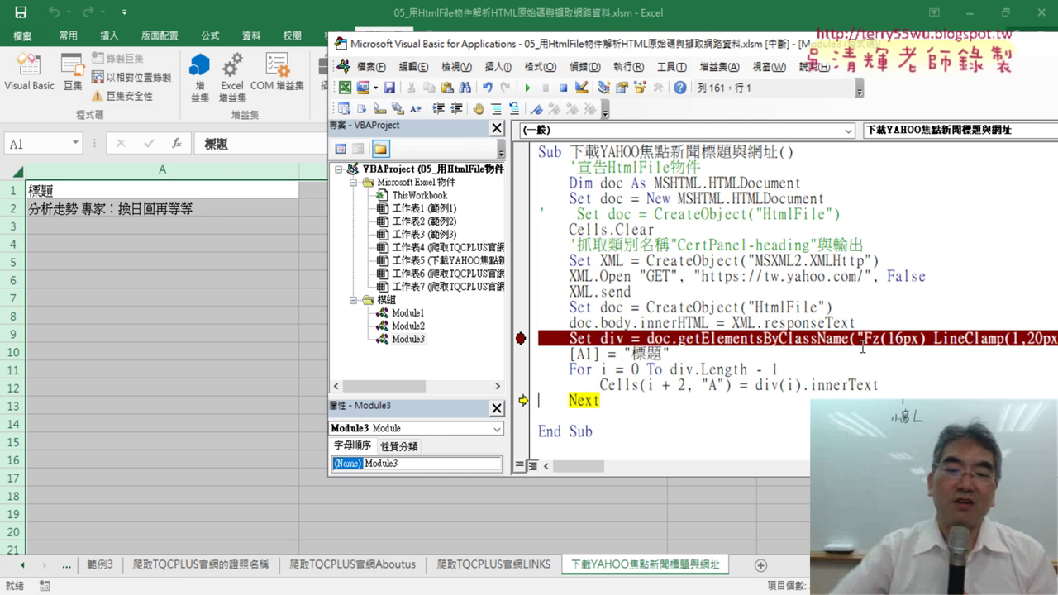
key("F8")
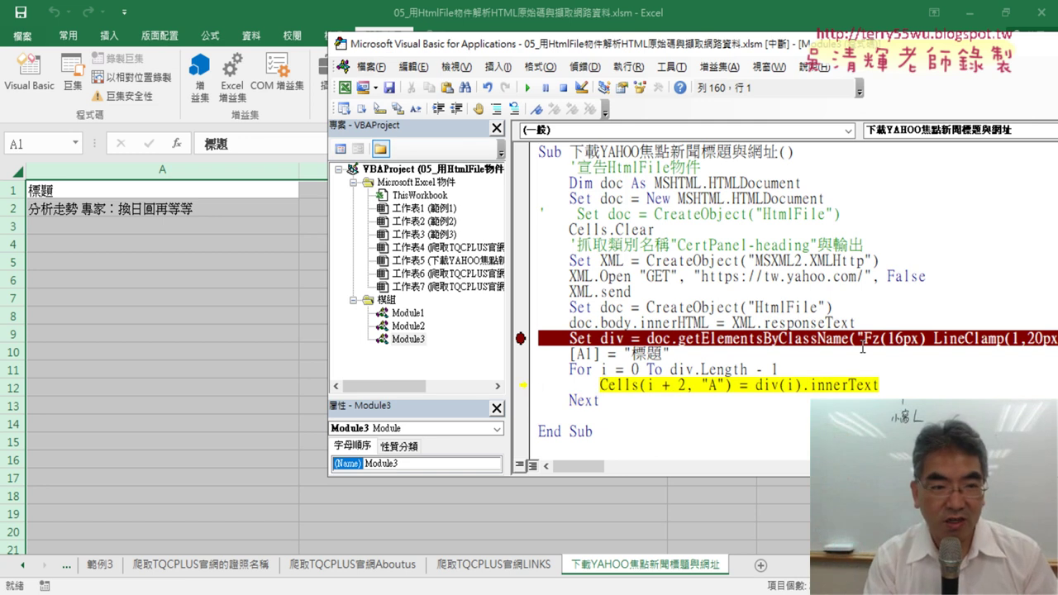
key("F8")
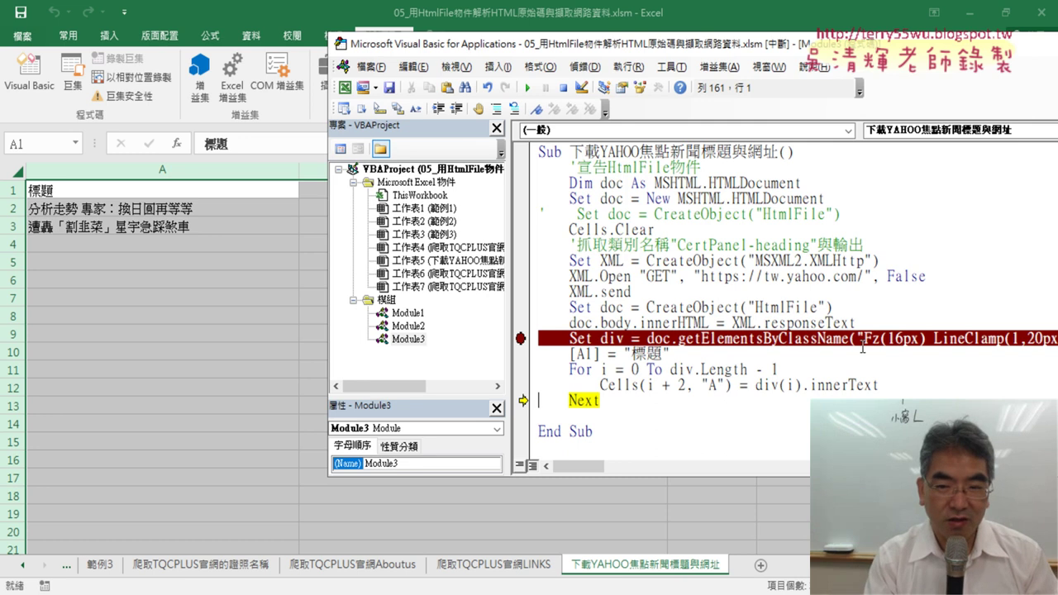
key("F8")
key("F8")
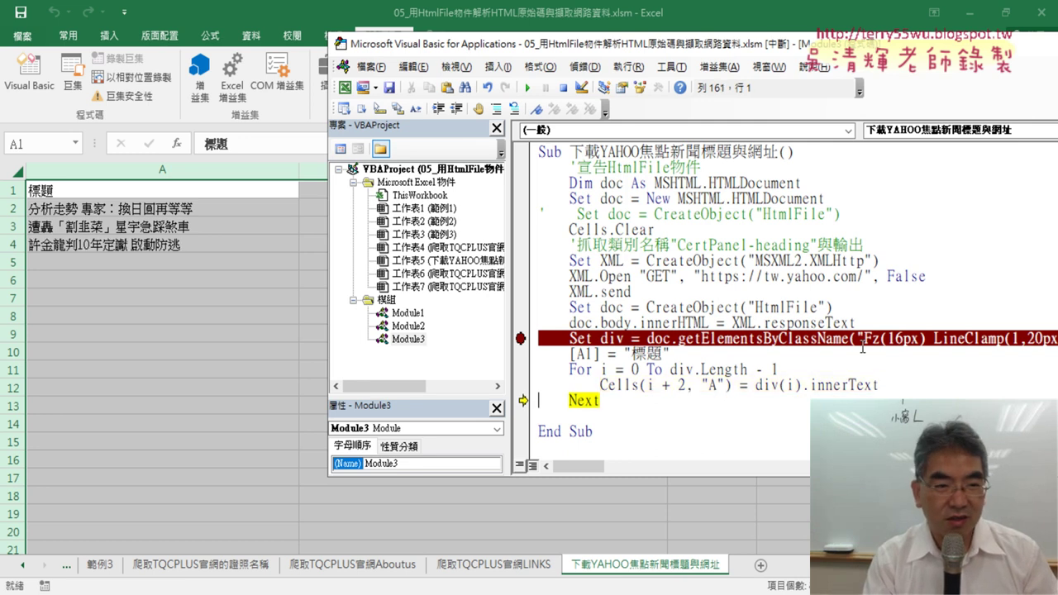
key("F8")
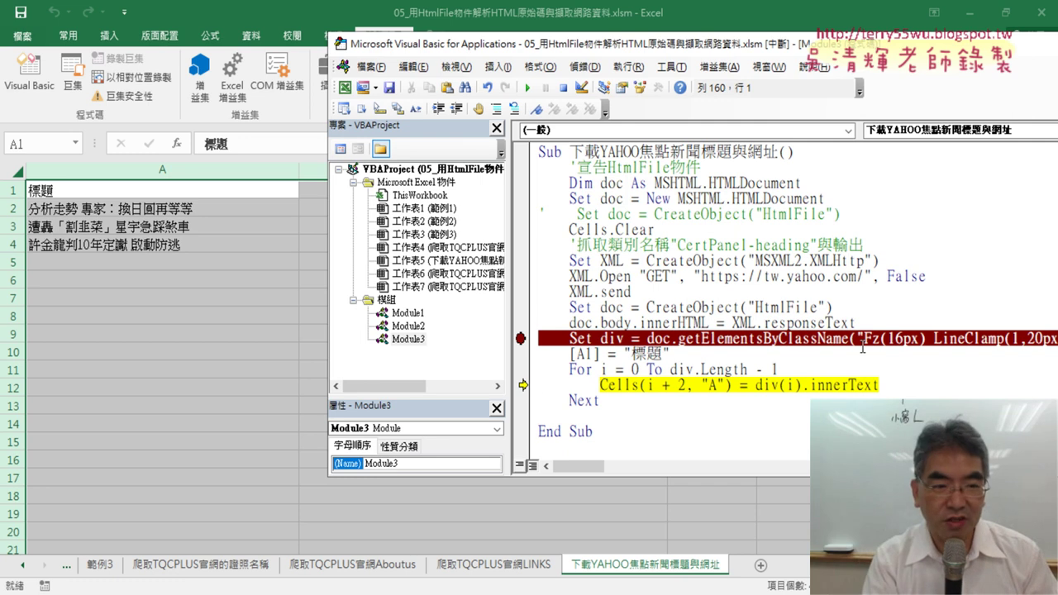
key("F8")
key("F8")
key("F8")
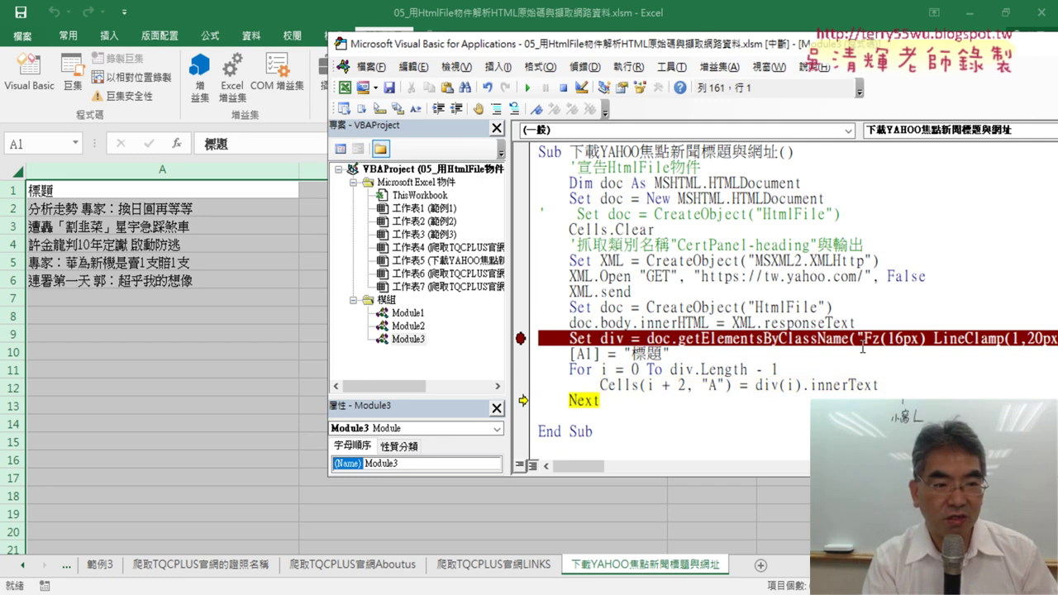
key("F8")
key("F8")
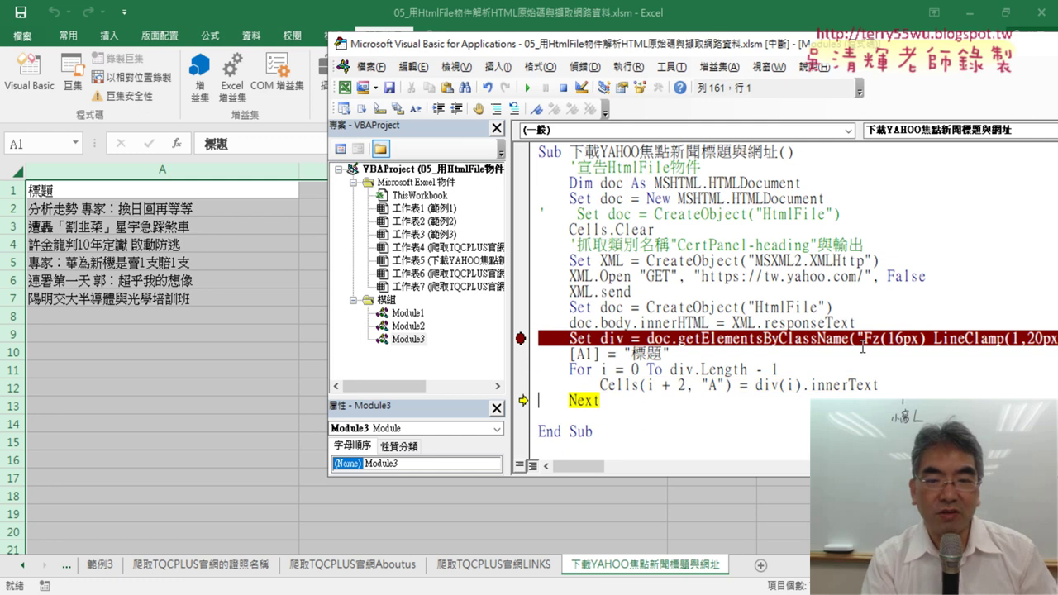
key("F8")
key("F8")
key("F8")
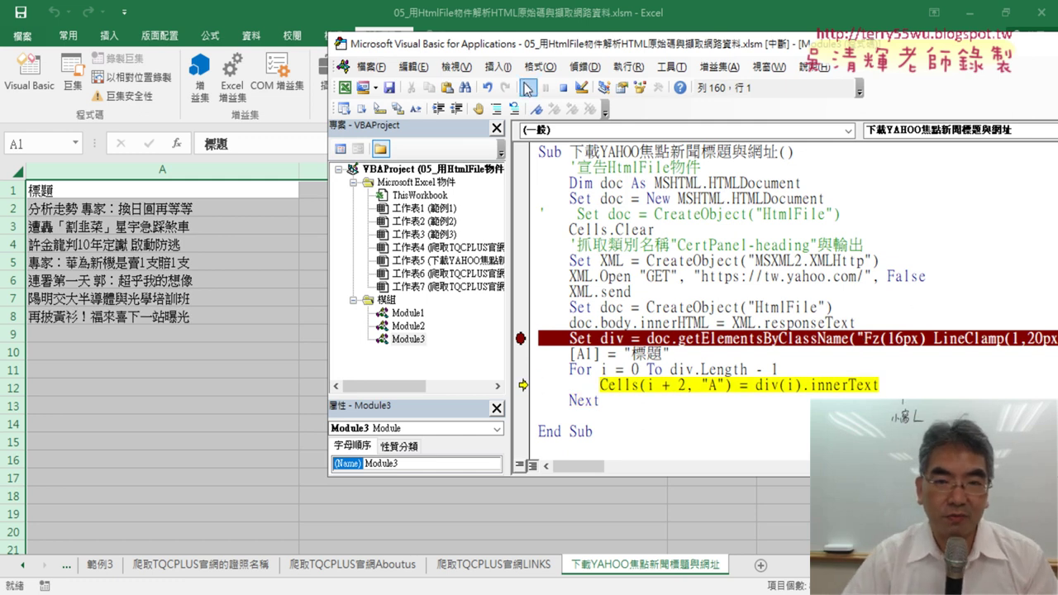
left_click(526, 88)
Step: Review the headlines in column A down to A37, then reopen the Visual Basic editor
left_click(163, 170)
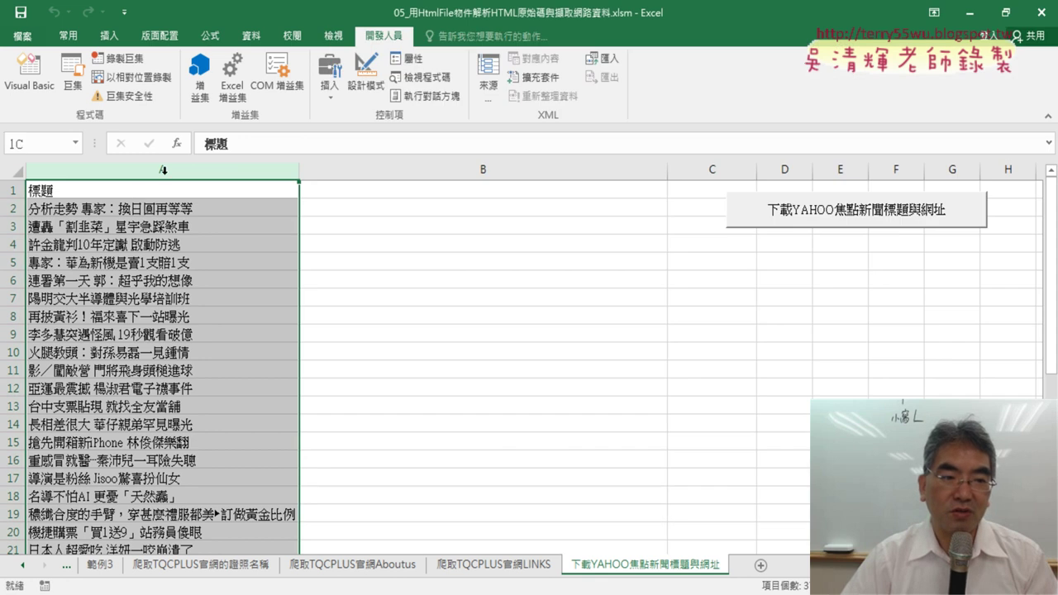
scroll(186, 239, "down", 4)
scroll(187, 240, "down", 2)
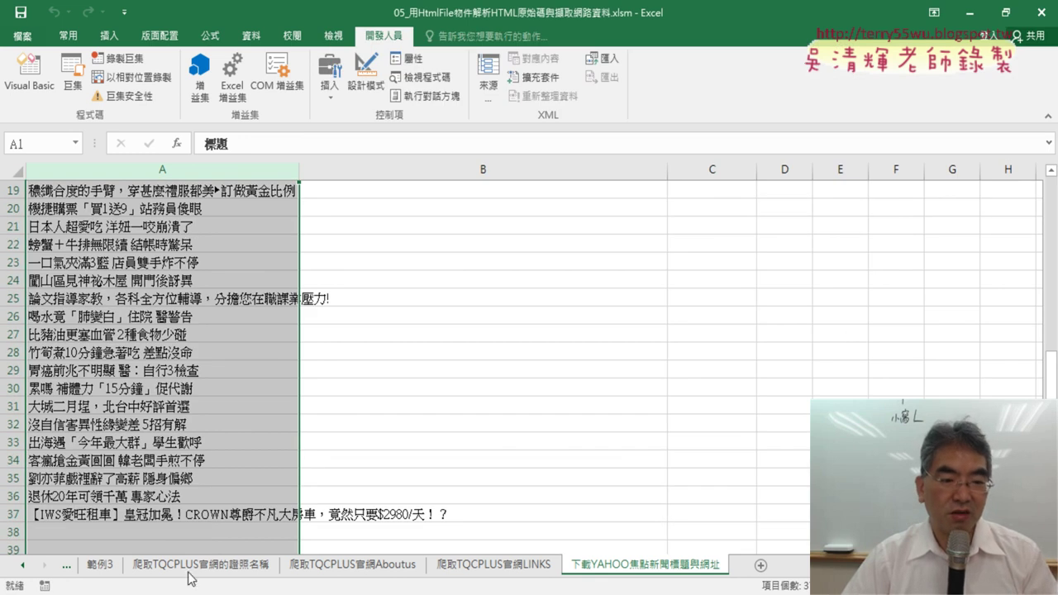
left_click(192, 512)
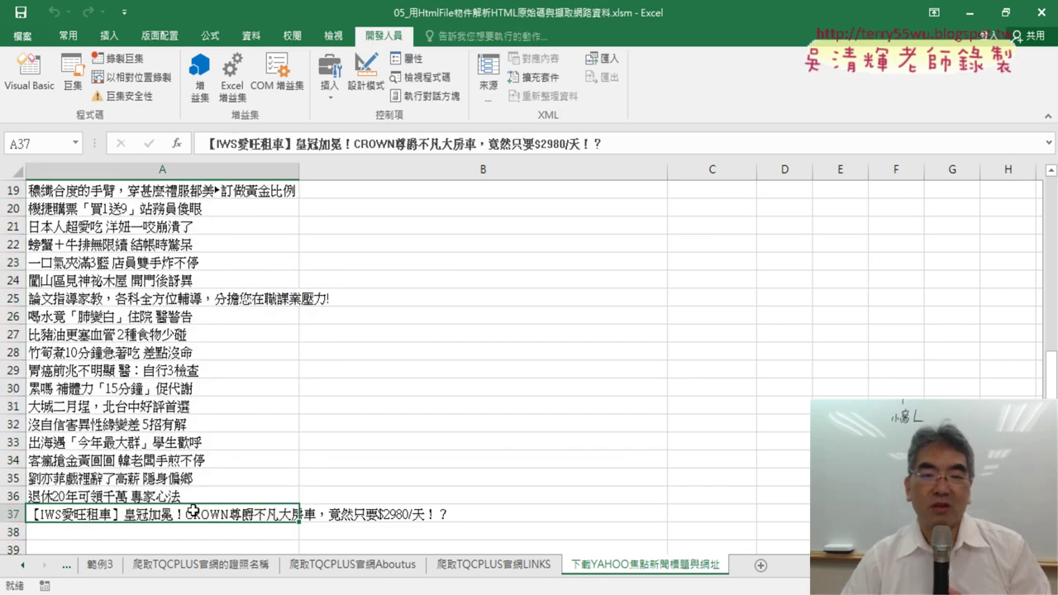
scroll(193, 511, "up", 4)
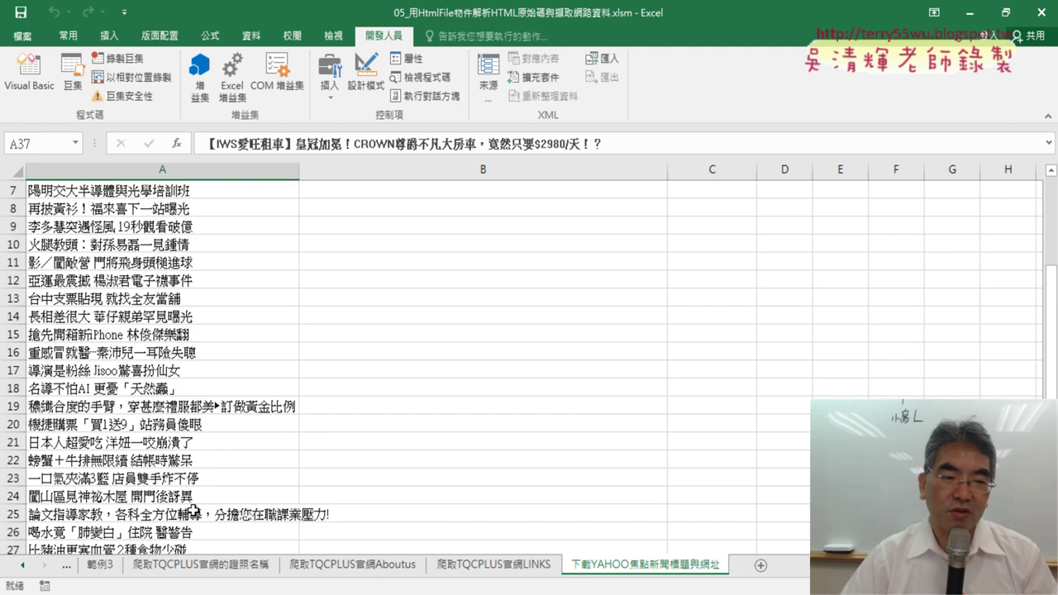
scroll(192, 511, "up", 2)
left_click(480, 191)
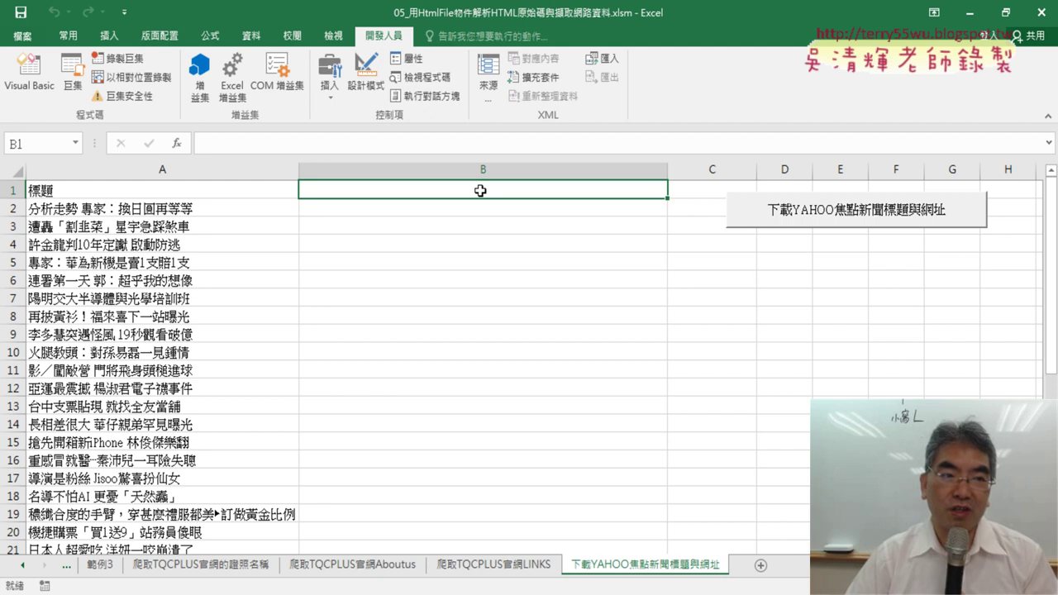
left_click(30, 86)
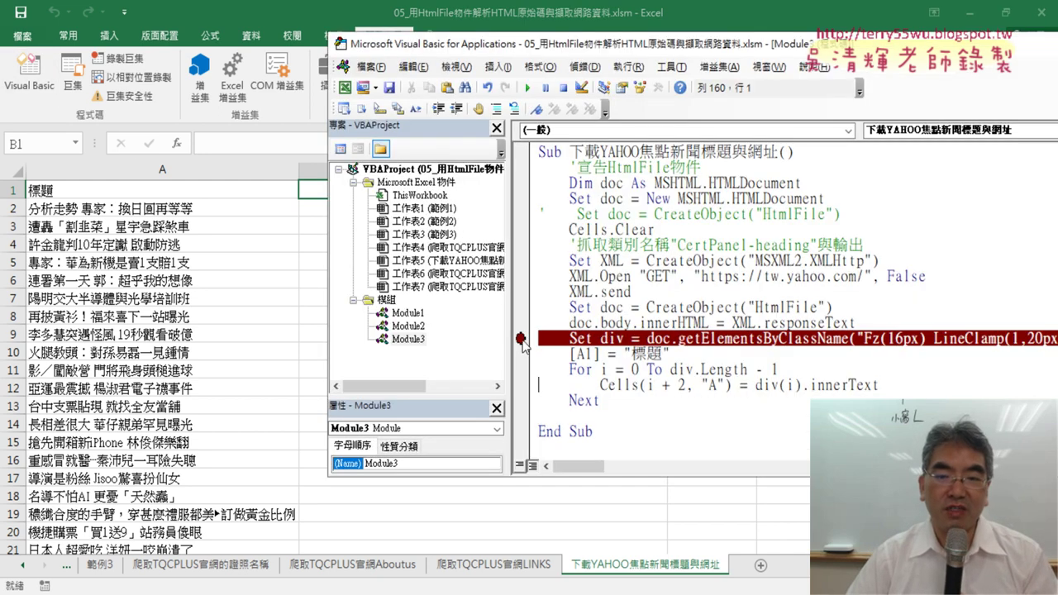
Step: Clear the breakpoint on the Set div line and select the For…Next loop lines
left_click(521, 339)
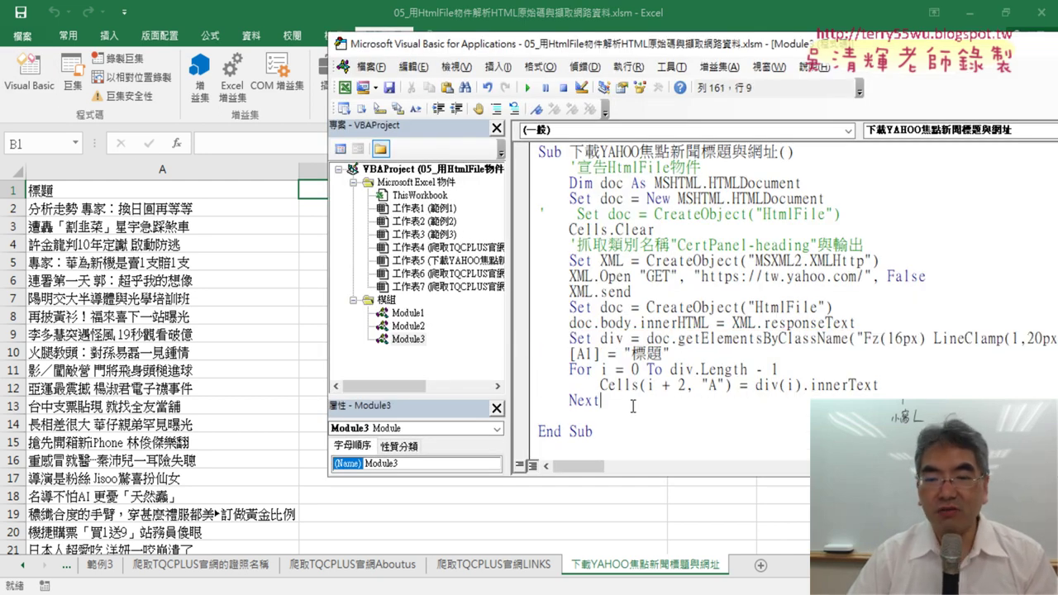
left_click_drag(632, 405, 536, 356)
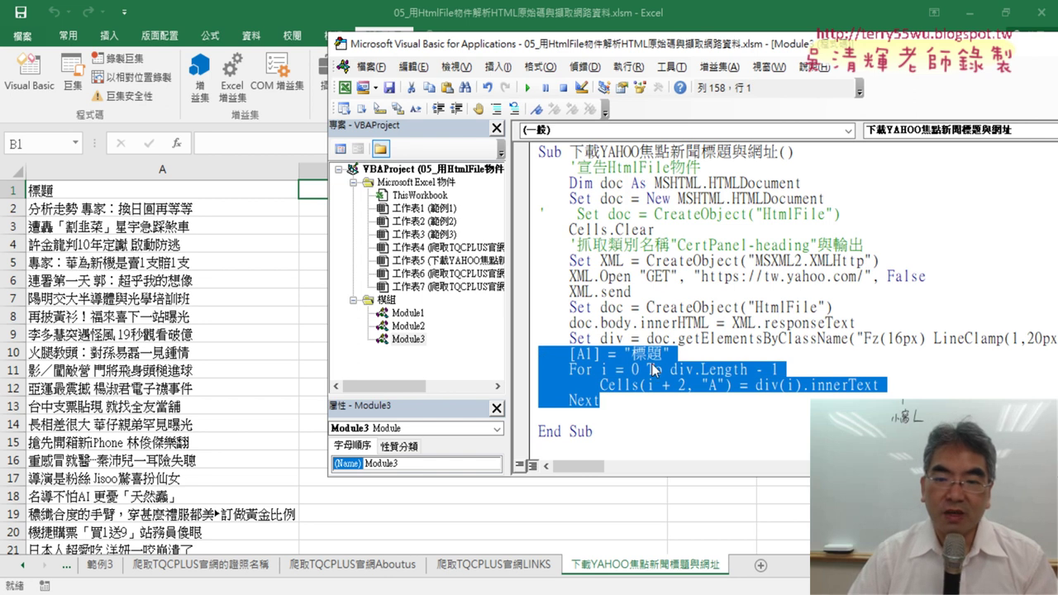
left_click(699, 353)
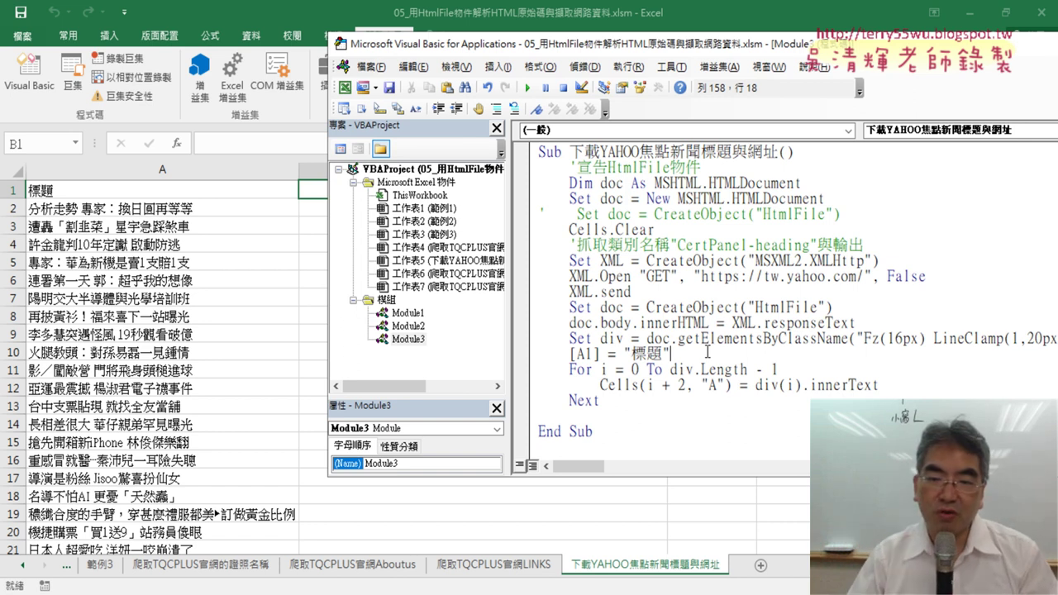
mouse_move(607, 399)
left_mouse_down()
mouse_move(566, 400)
mouse_move(536, 372)
left_mouse_up()
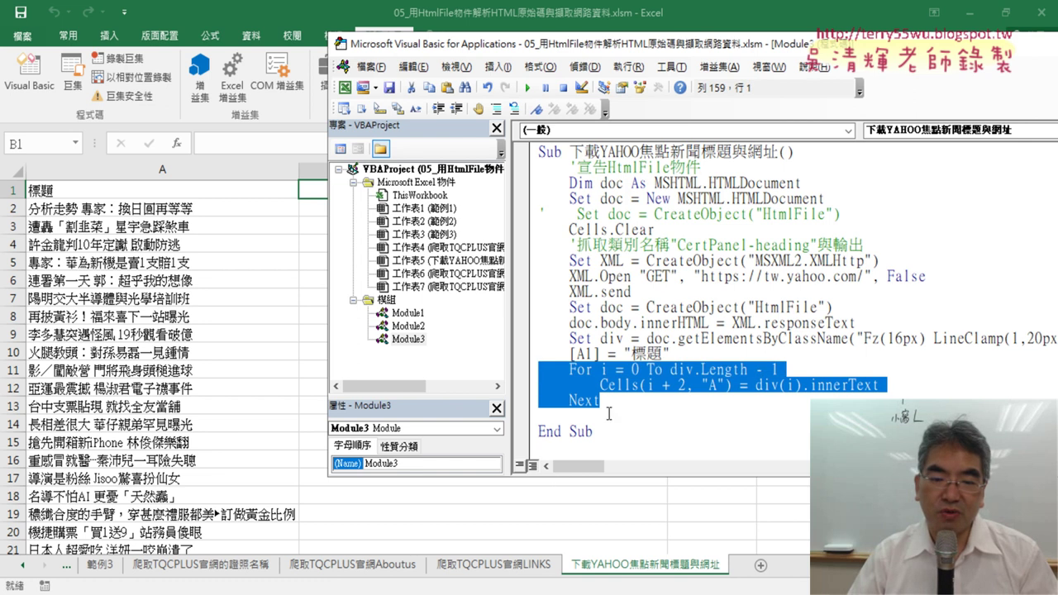
key("alt+Tab")
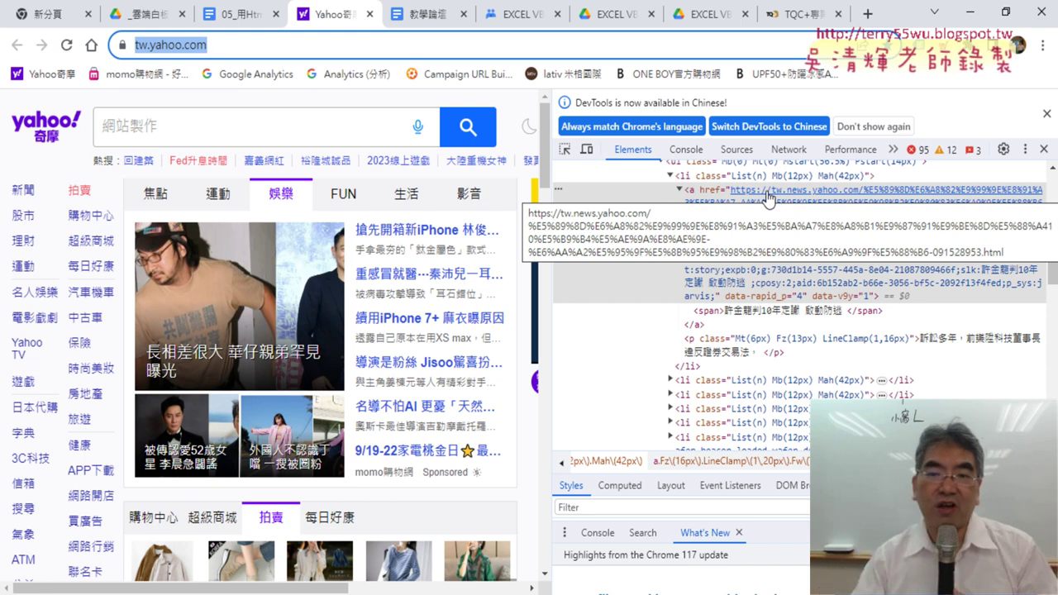
Step: Extend the heading line to [A1] = "標題": [B1] = "超連結" and narrow the editor
left_click(970, 13)
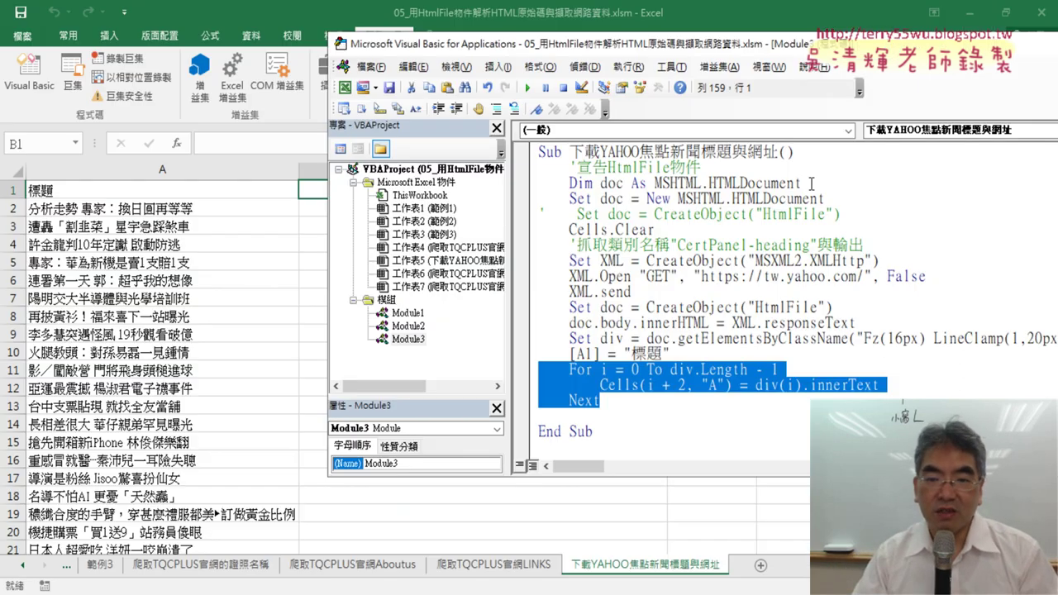
left_click(715, 355)
type(":[")
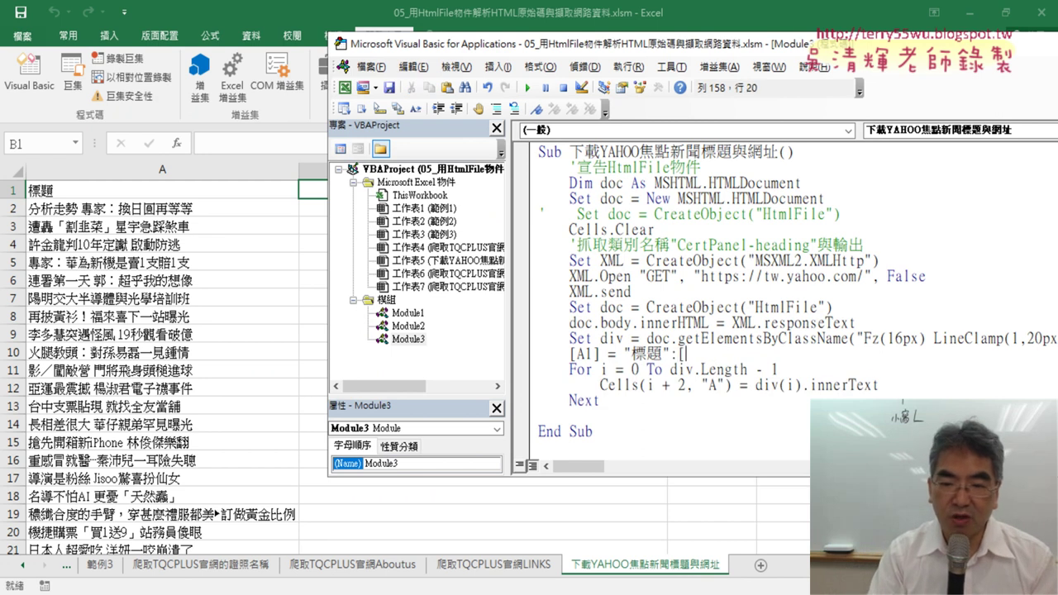
type("]")
type("B1")
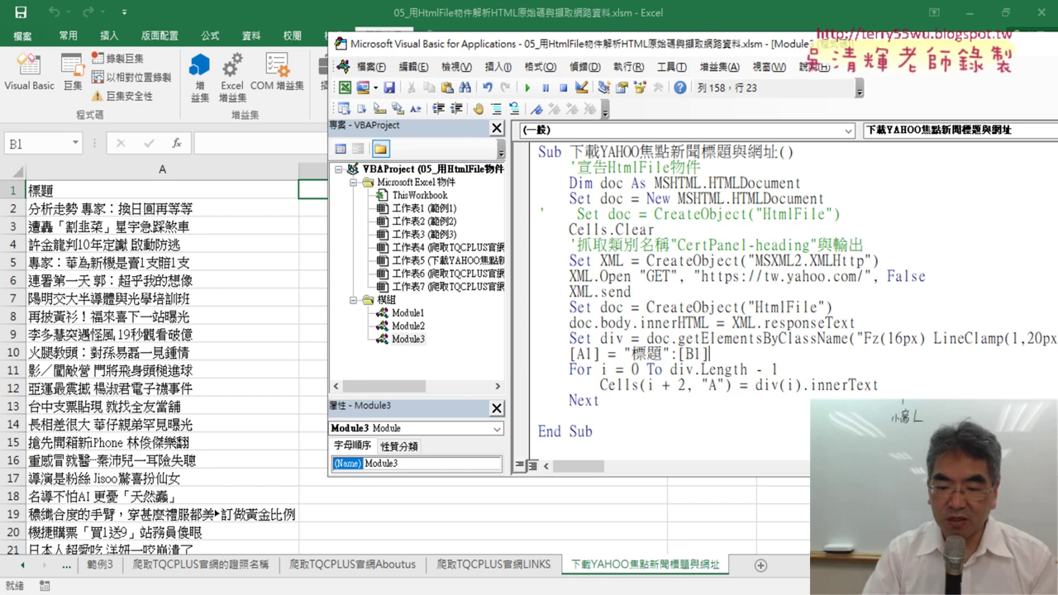
type("=")
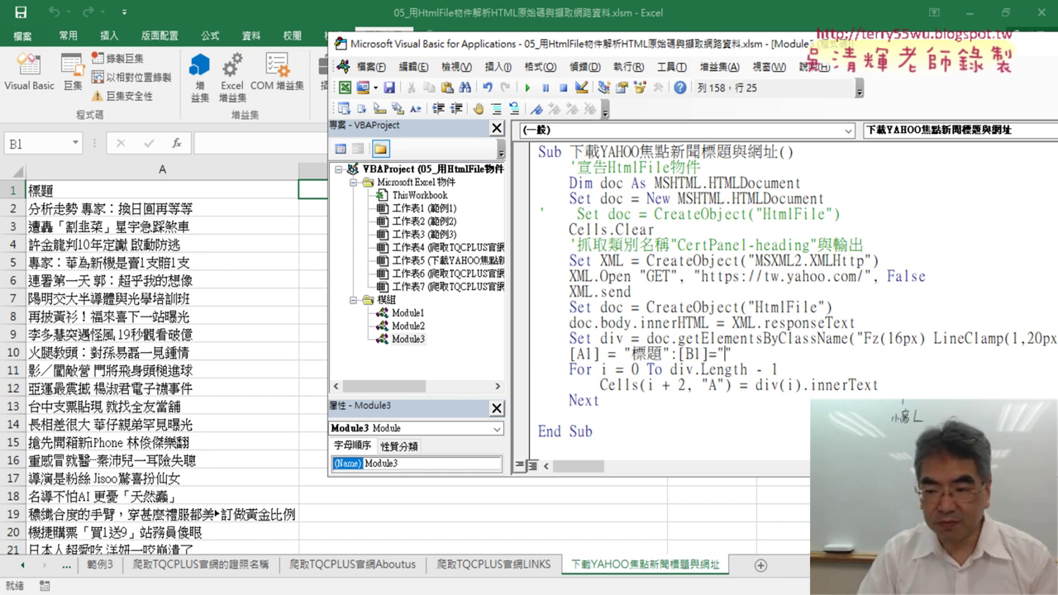
type("ㄔㄠ")
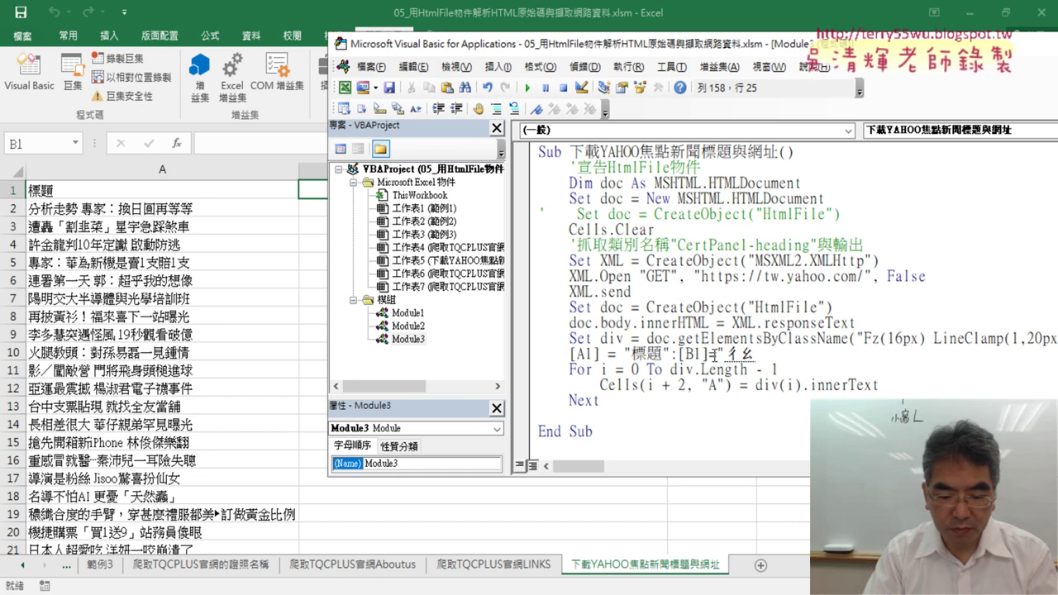
type("超連結")
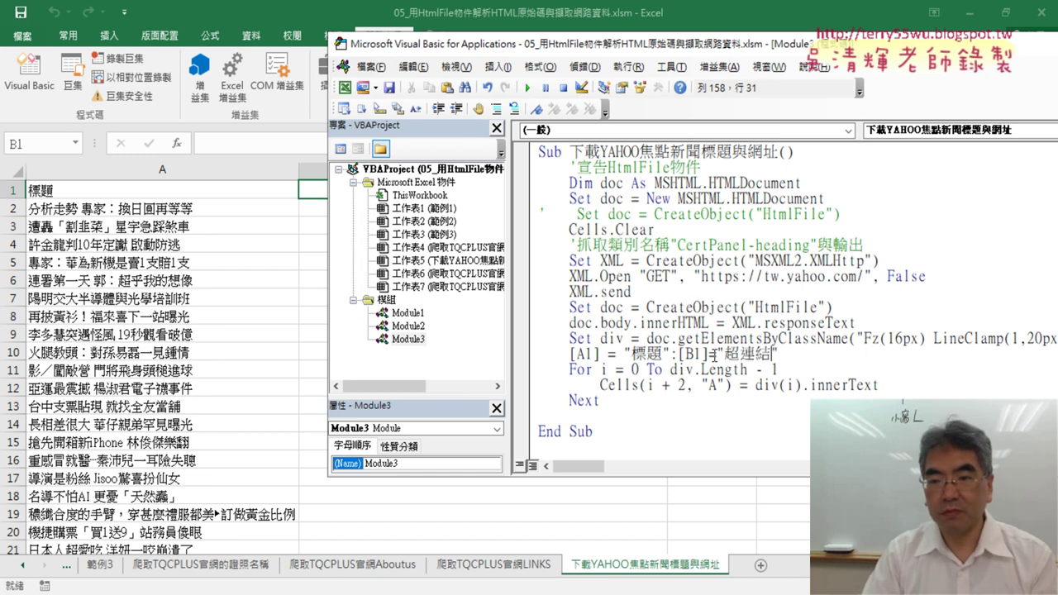
key("Down")
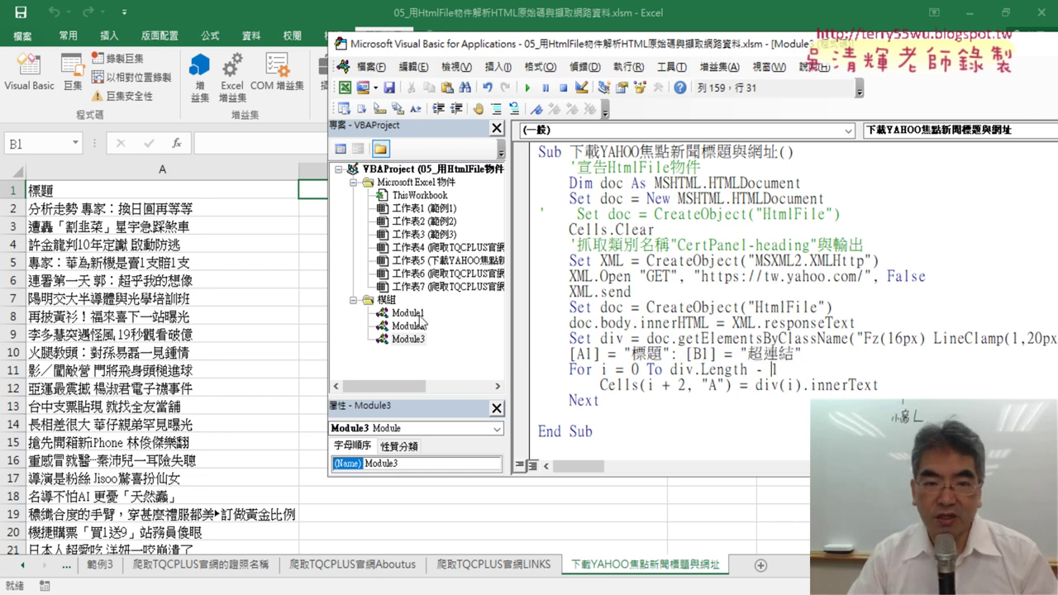
left_click_drag(325, 260, 540, 254)
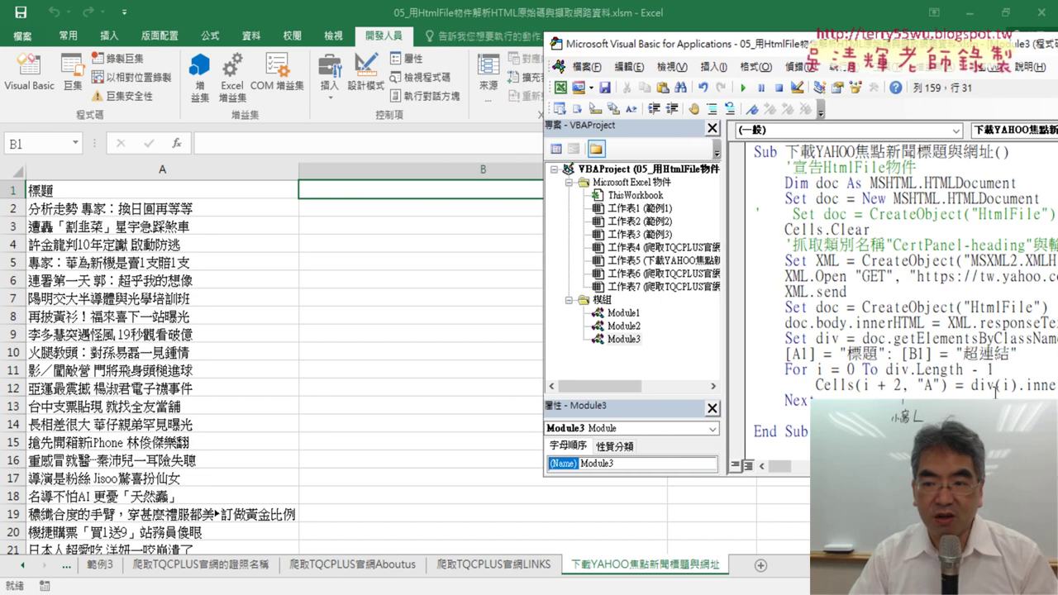
Step: Add a blank line inside the For loop below the column A line
left_click_drag(888, 43, 663, 33)
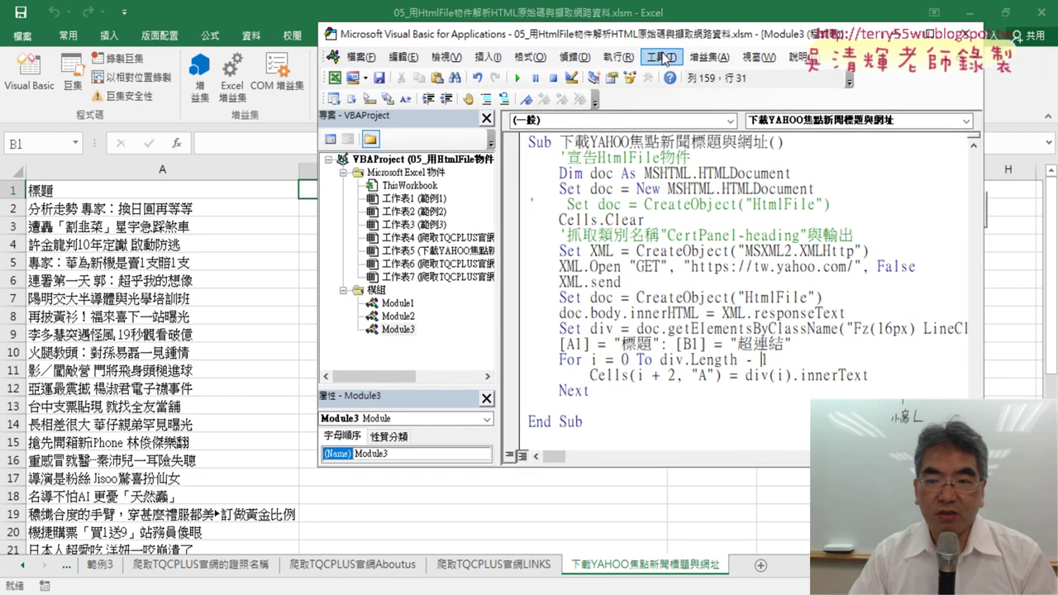
type("1")
key("Down")
key("End")
key("Return")
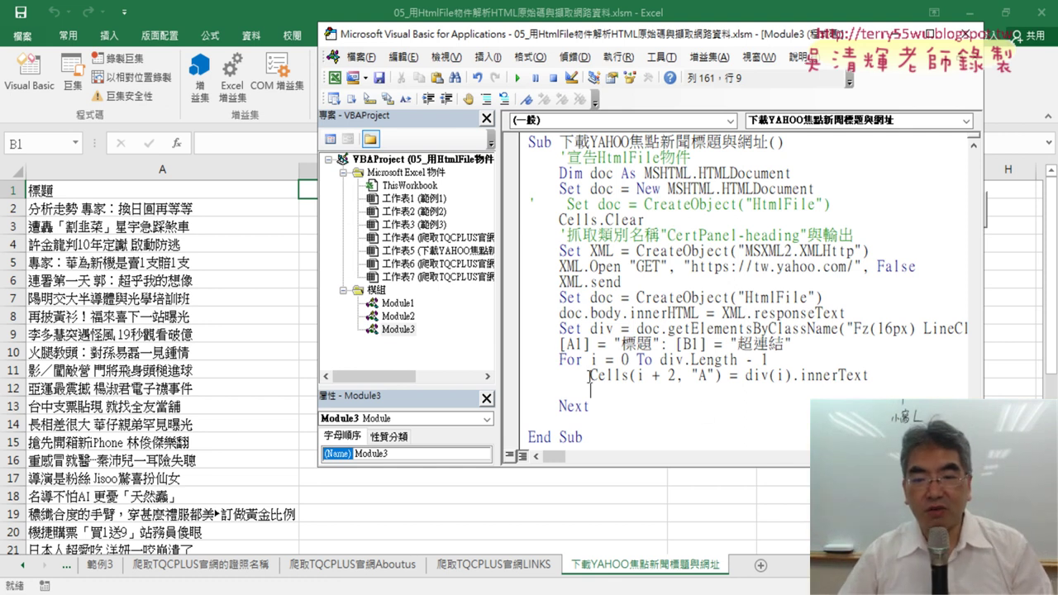
Step: Duplicate the column A line and change it to Cells(i + 2, "B") = div(i).href
left_click_drag(589, 374, 874, 376)
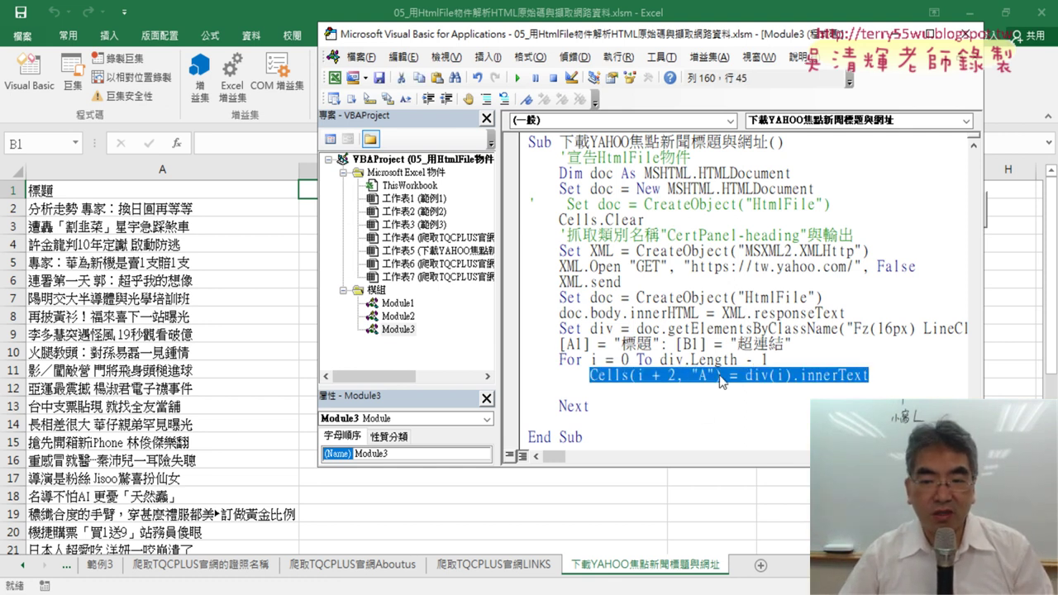
key("ctrl+c")
left_click(667, 388)
key("ctrl+v")
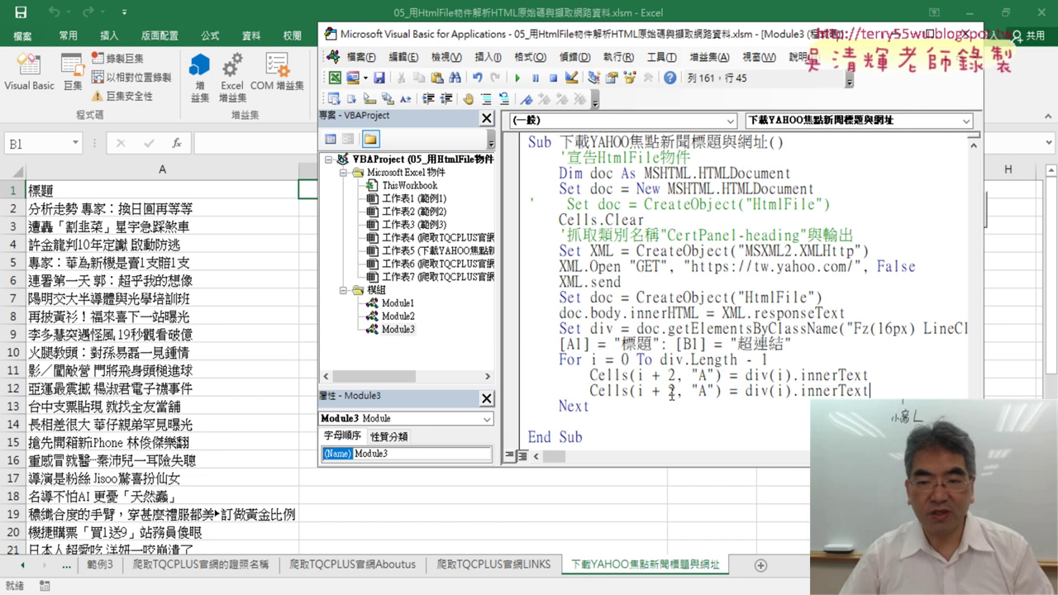
double_click(700, 389)
left_click(701, 390)
double_click(700, 390)
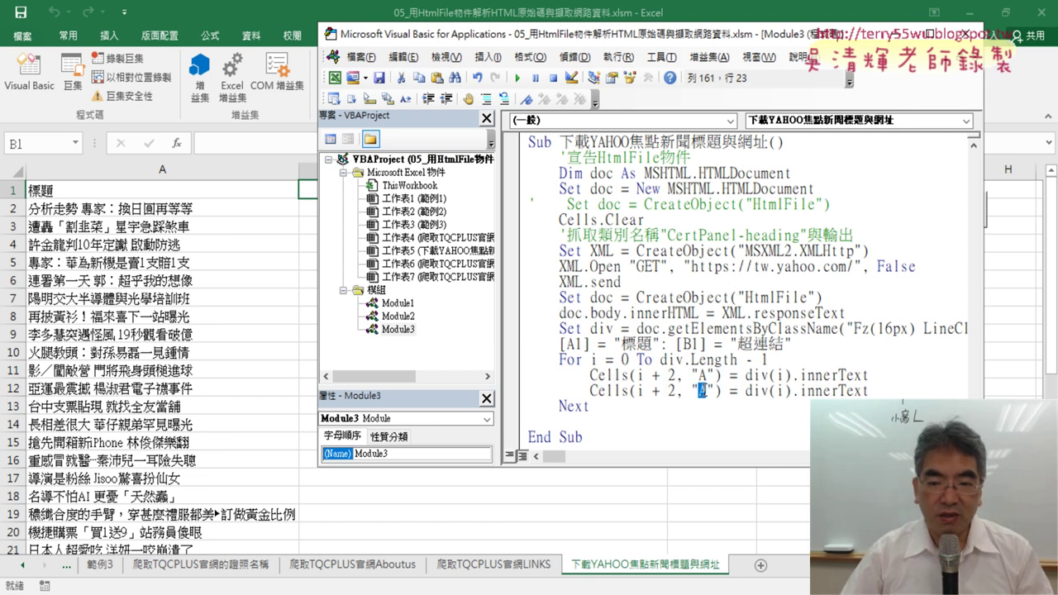
type("B")
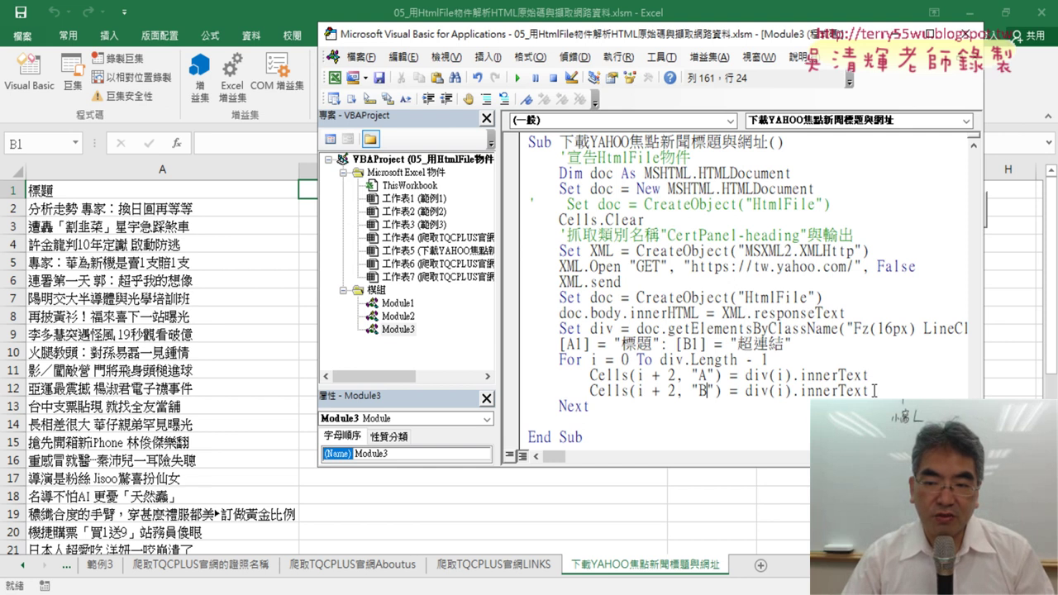
left_click_drag(870, 390, 791, 390)
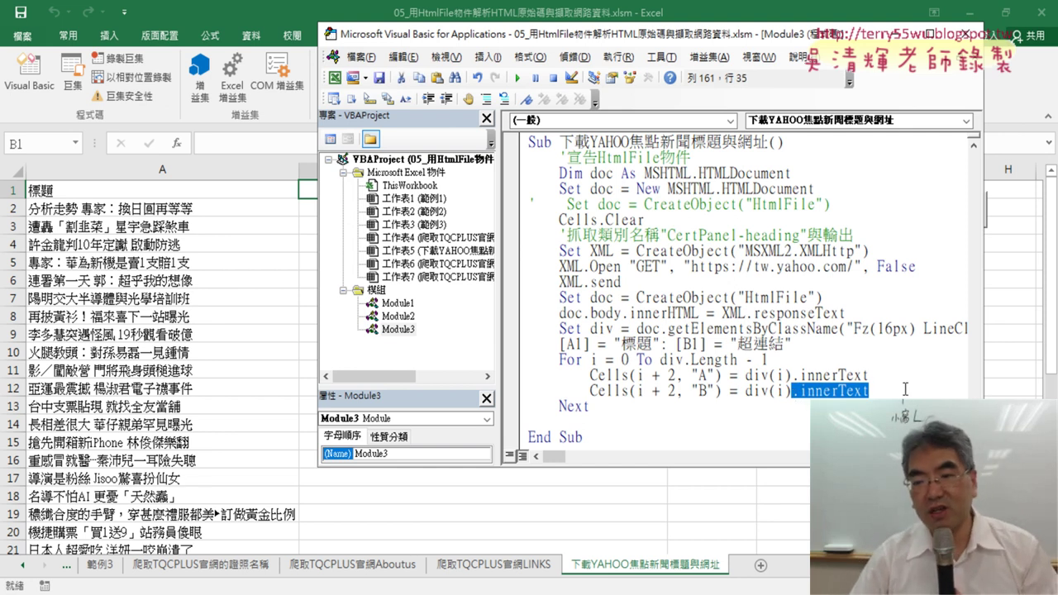
type(".")
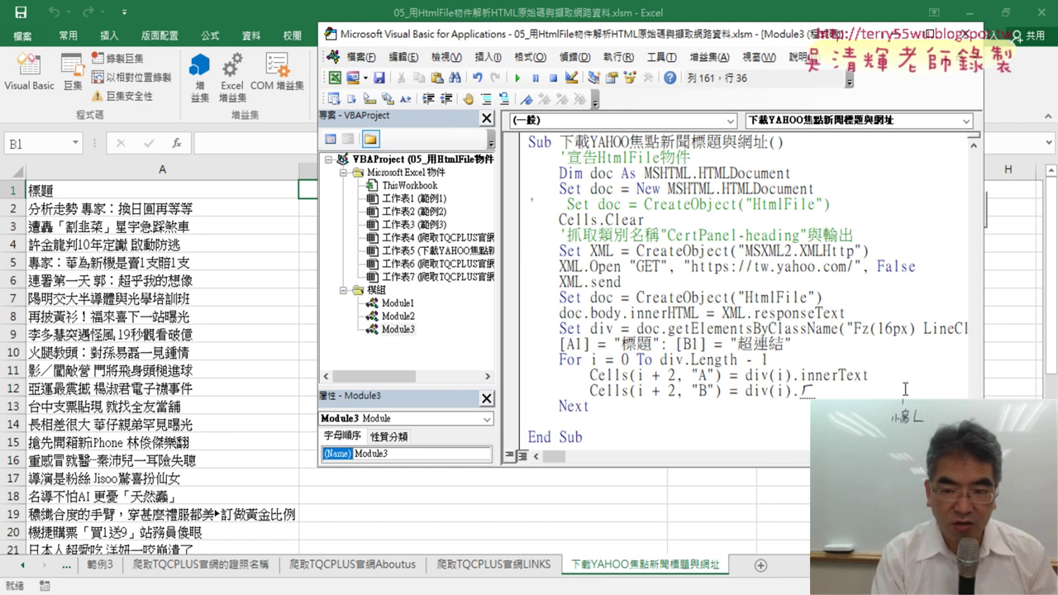
type("href")
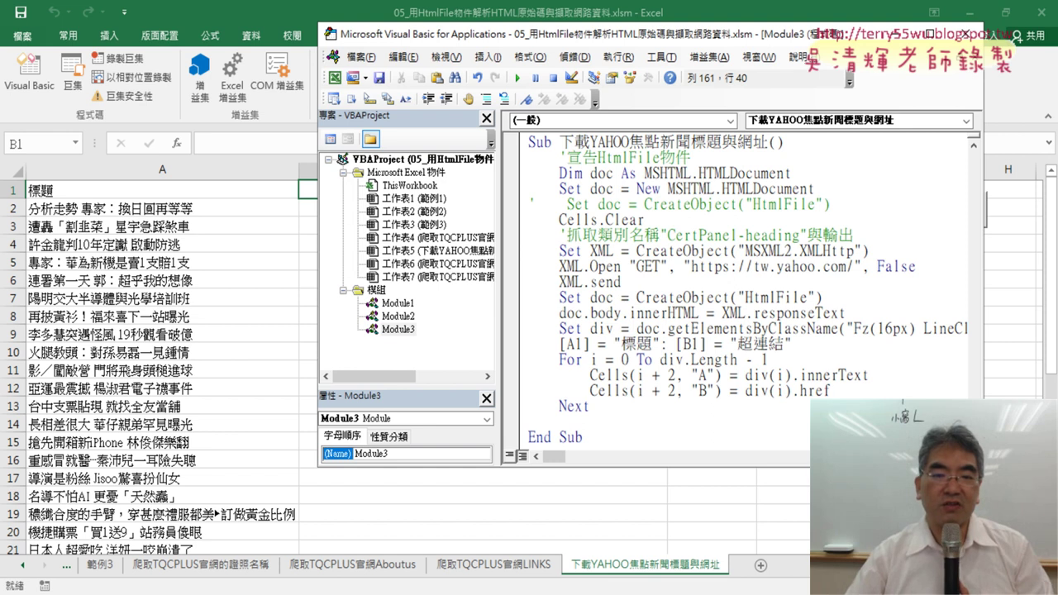
left_click_drag(830, 390, 798, 390)
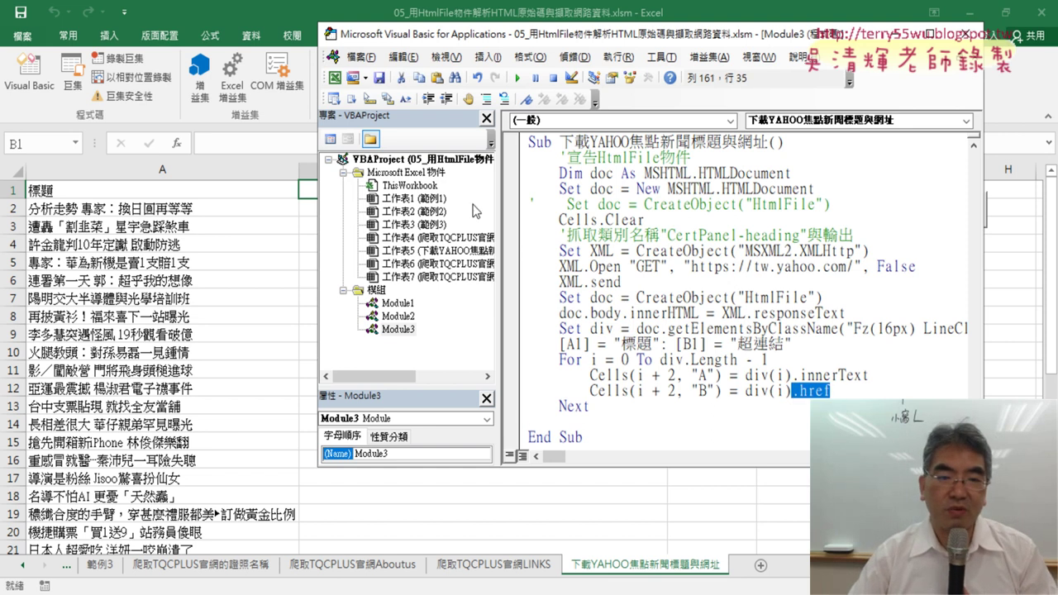
left_click_drag(591, 50, 766, 68)
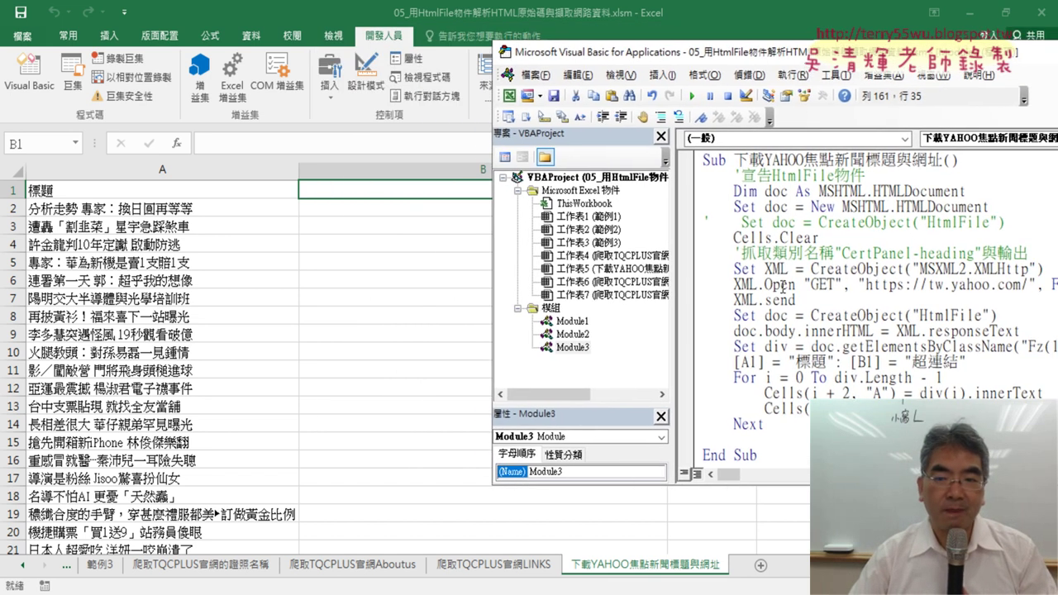
Step: Run the macro to fill headlines in column A and URLs in column B, then return to Chrome's Yahoo page
left_click(806, 346)
left_click(691, 96)
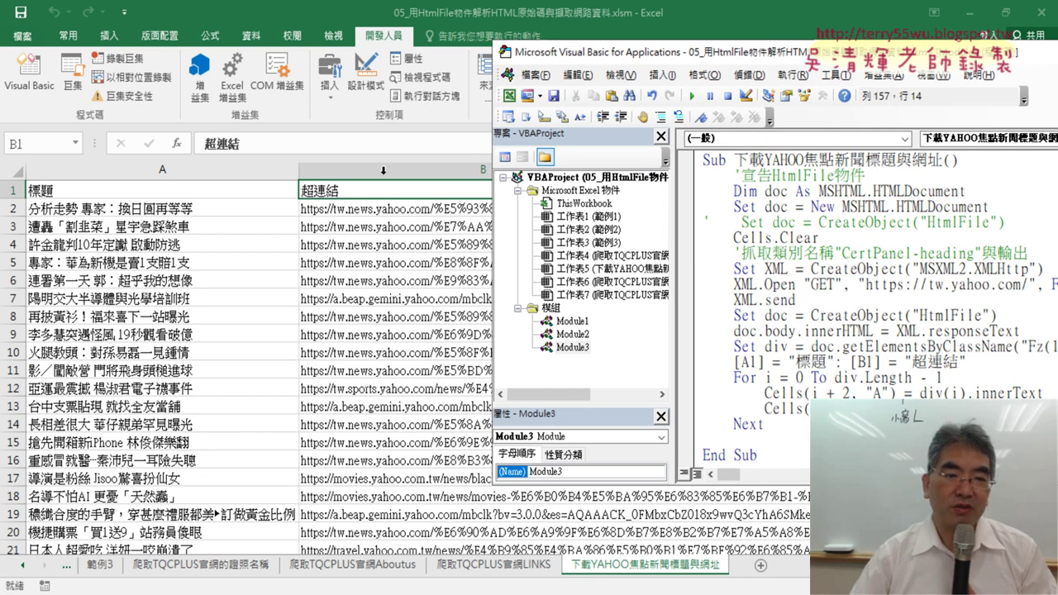
left_click(383, 214)
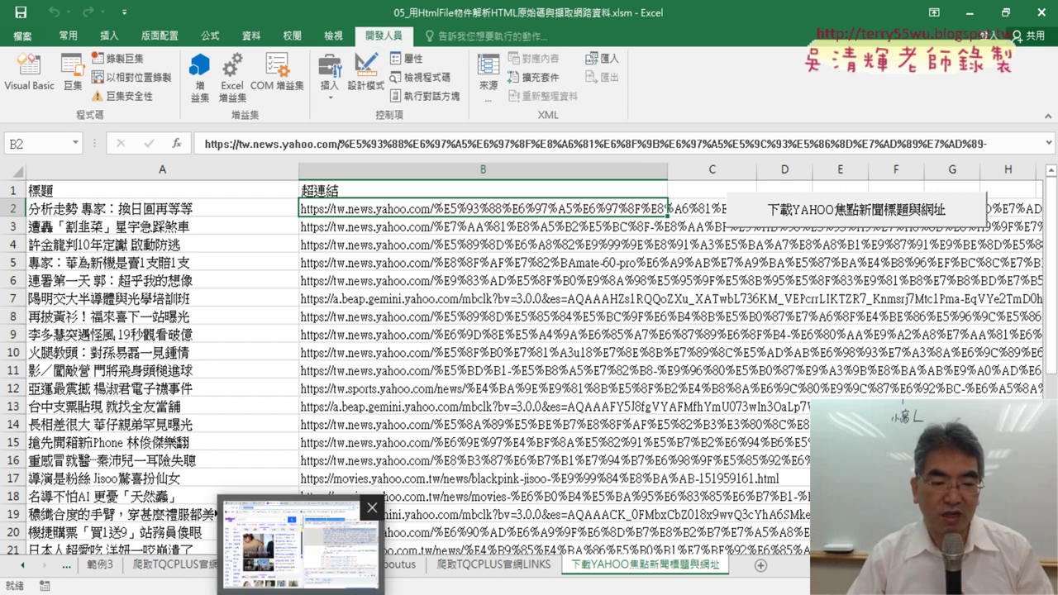
left_click(318, 589)
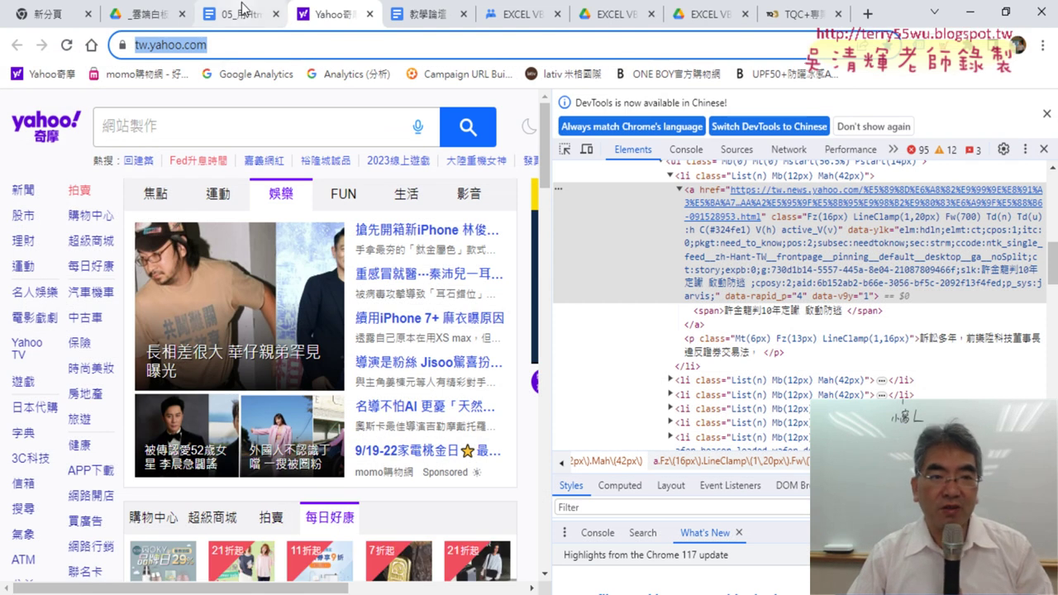
Step: Switch Chrome to the Google Docs '05_用HtmlFile…' tab with the 爬取TQCPLUS證照名稱 macro notes
left_click(184, 112)
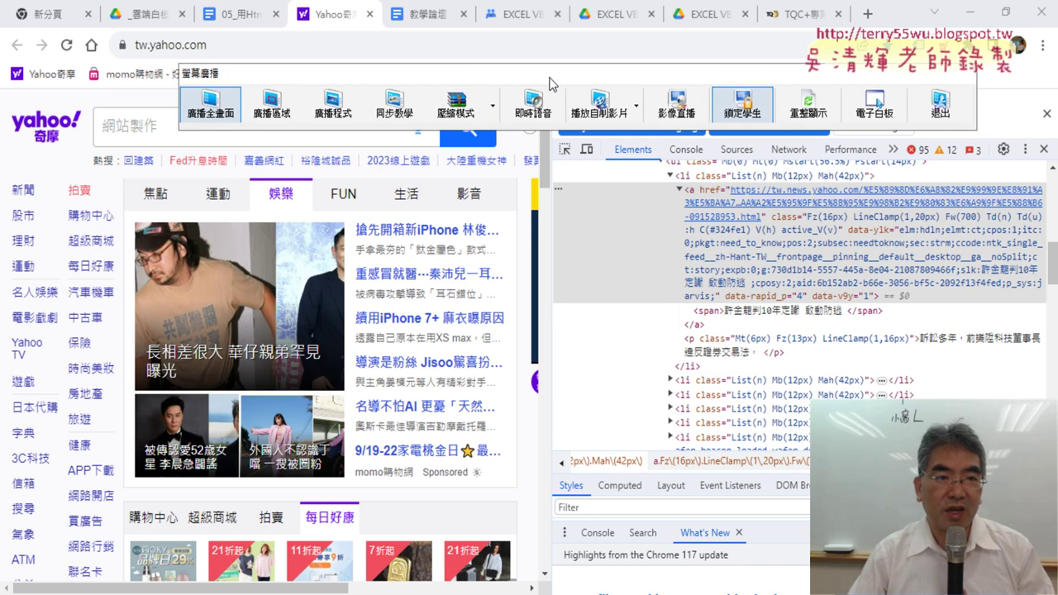
left_click(240, 18)
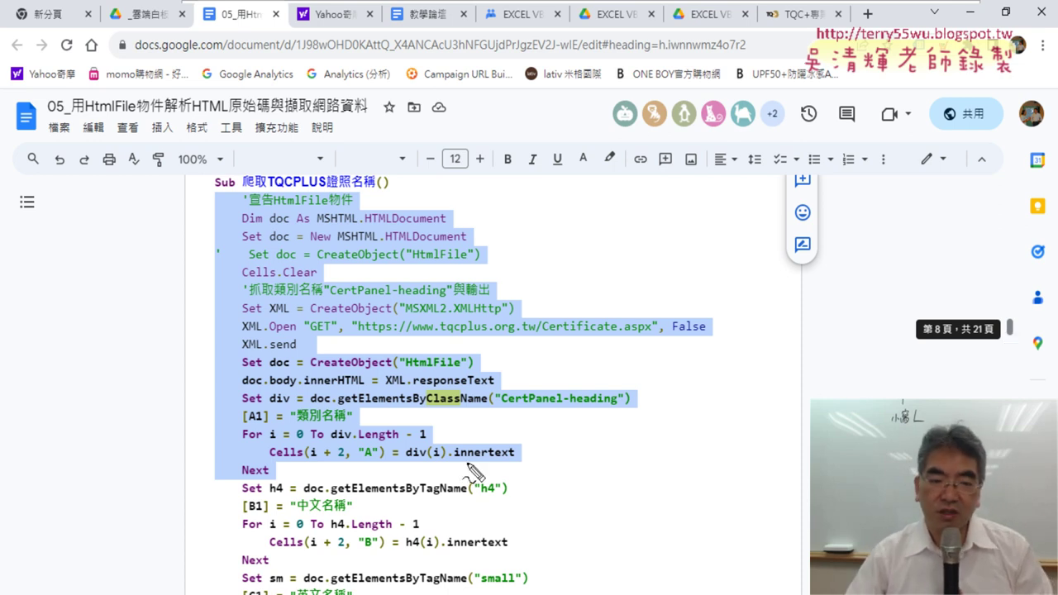
mouse_move(289, 477)
left_mouse_down()
mouse_move(256, 477)
mouse_move(742, 202)
mouse_move(289, 480)
left_mouse_up()
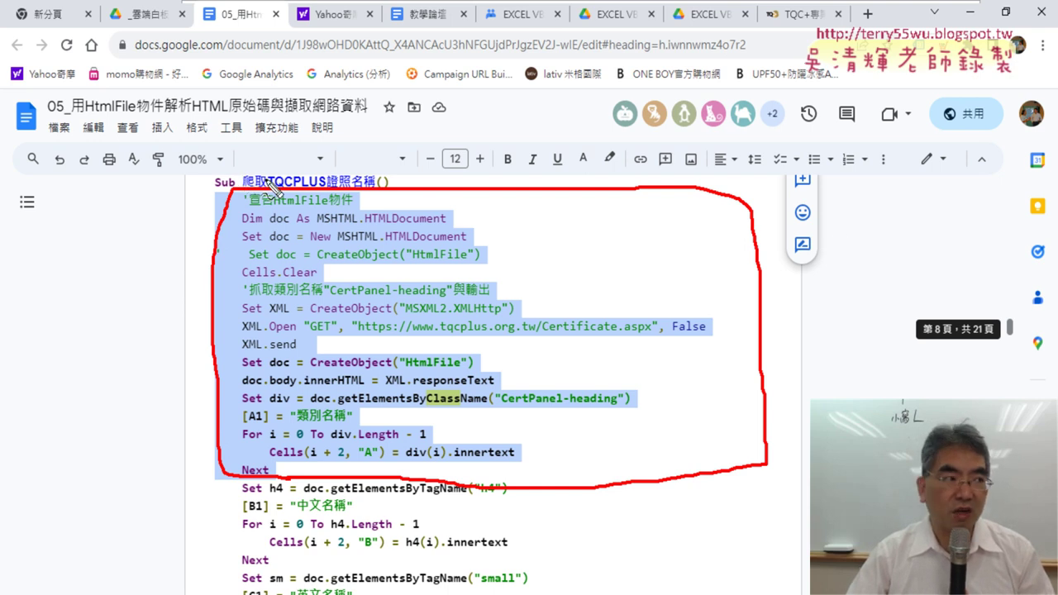
mouse_move(363, 198)
left_mouse_down()
mouse_move(350, 201)
mouse_move(410, 191)
left_mouse_up()
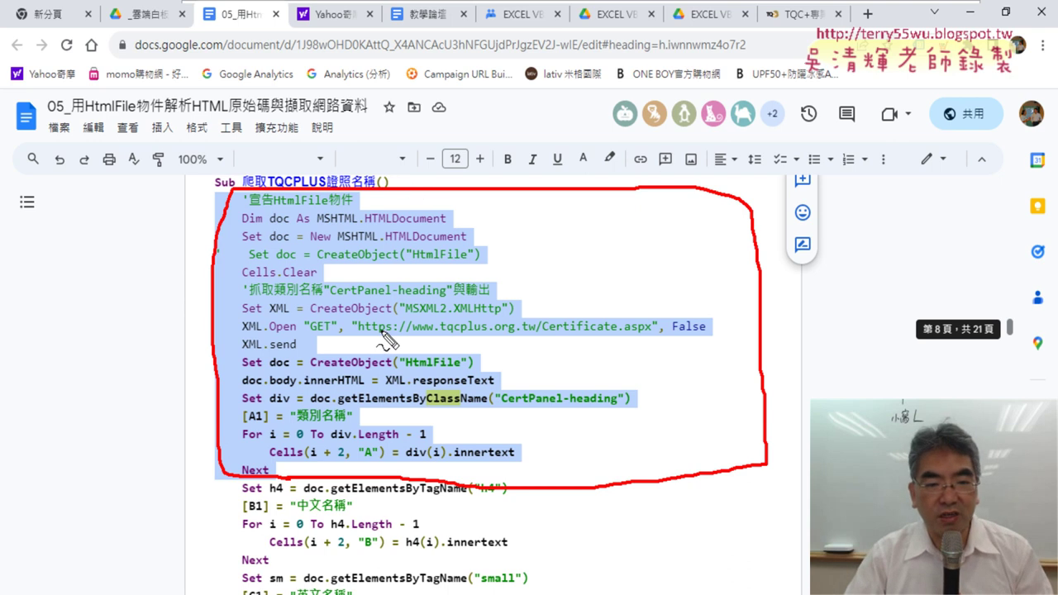
left_click_drag(367, 335, 657, 334)
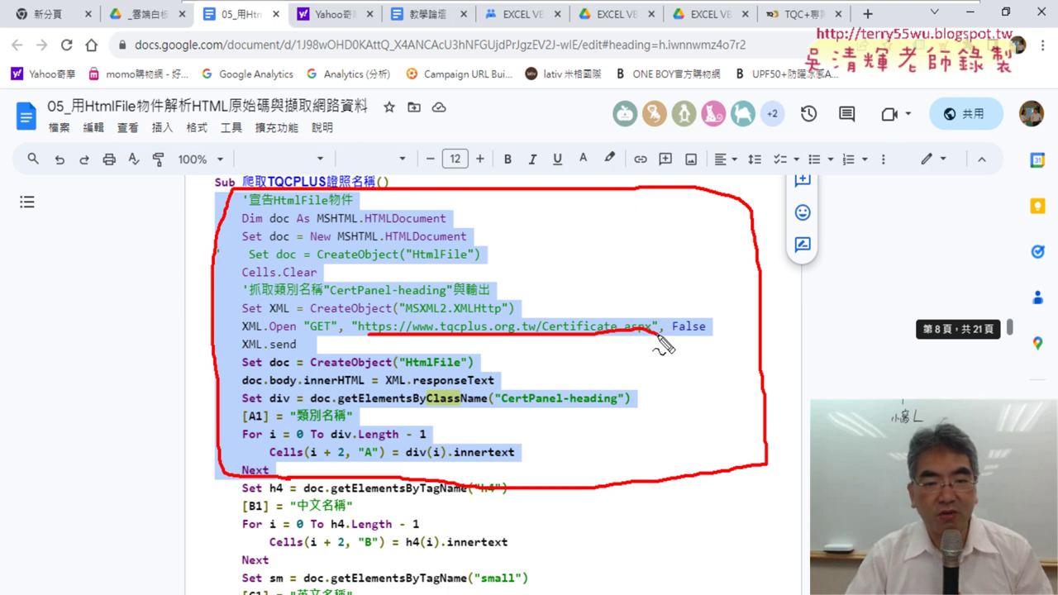
mouse_move(607, 305)
left_mouse_down()
mouse_move(638, 275)
mouse_move(640, 313)
left_mouse_up()
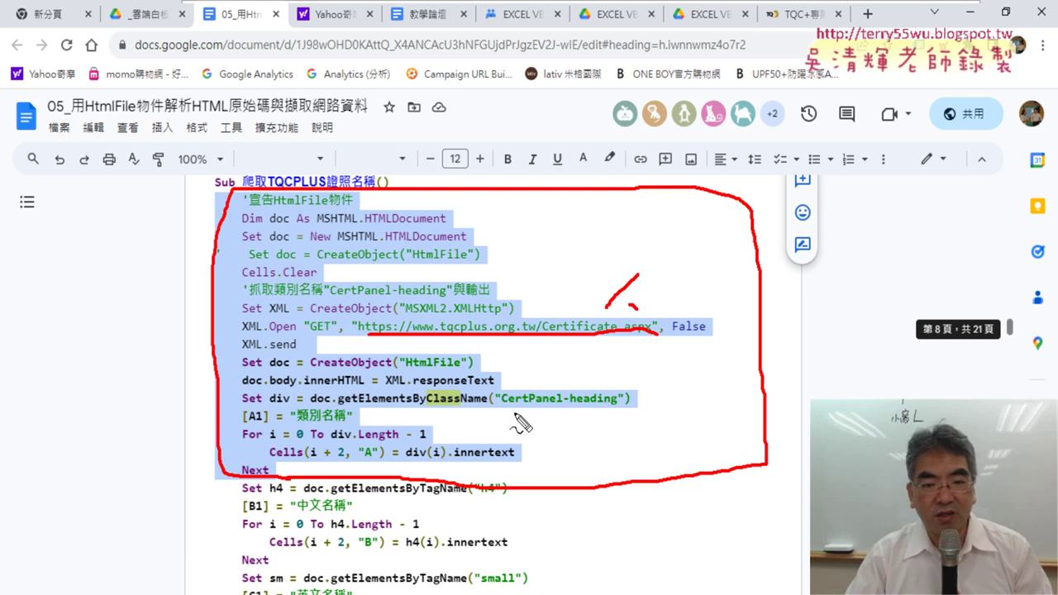
left_click_drag(511, 406, 617, 404)
left_click_drag(569, 366, 596, 385)
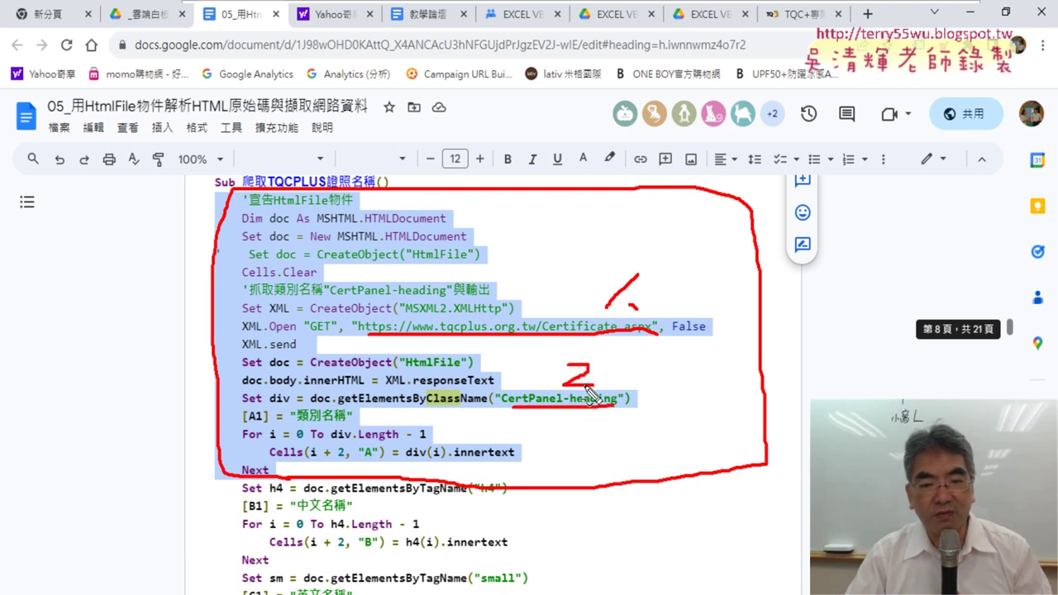
left_click(609, 384)
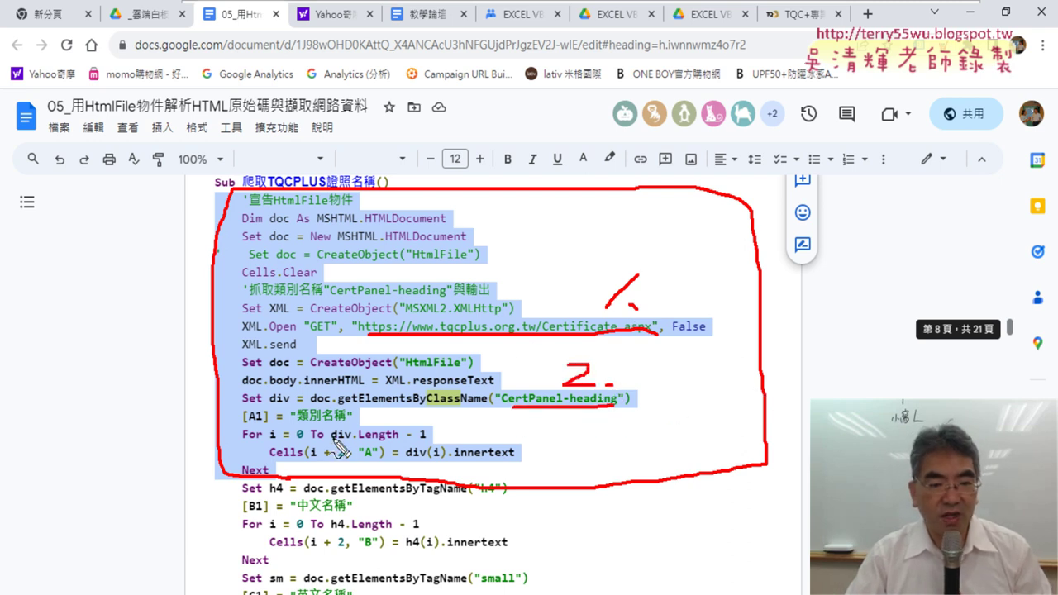
left_click_drag(301, 423, 346, 421)
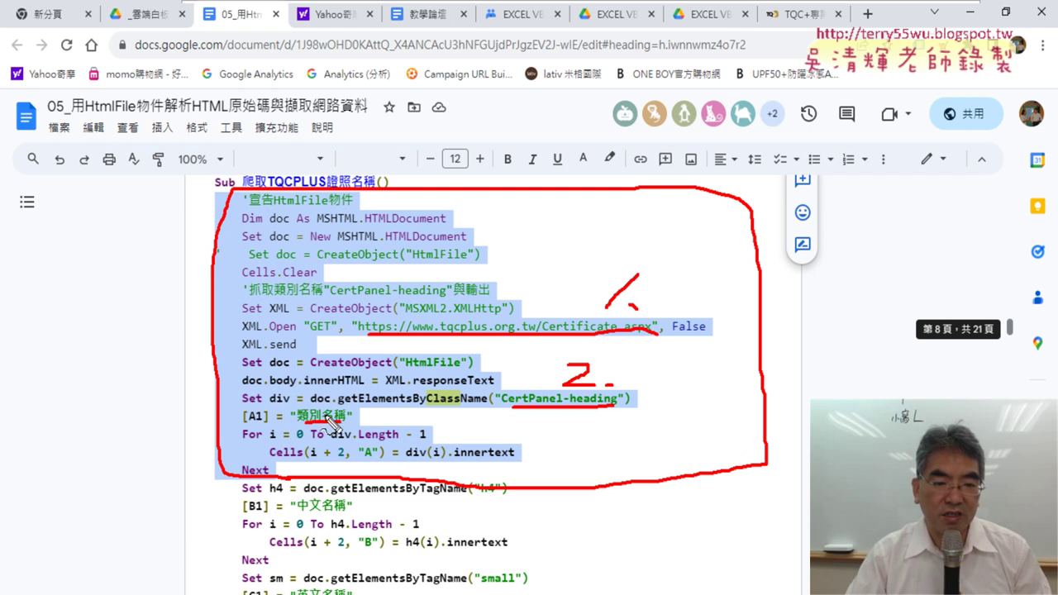
left_click_drag(345, 469, 360, 463)
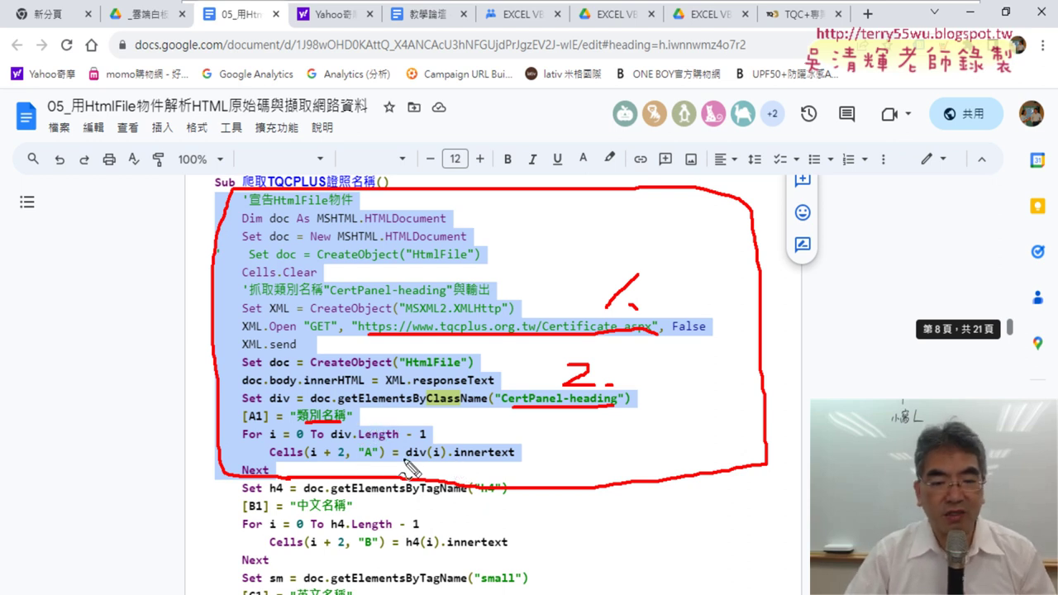
left_click_drag(453, 462, 513, 461)
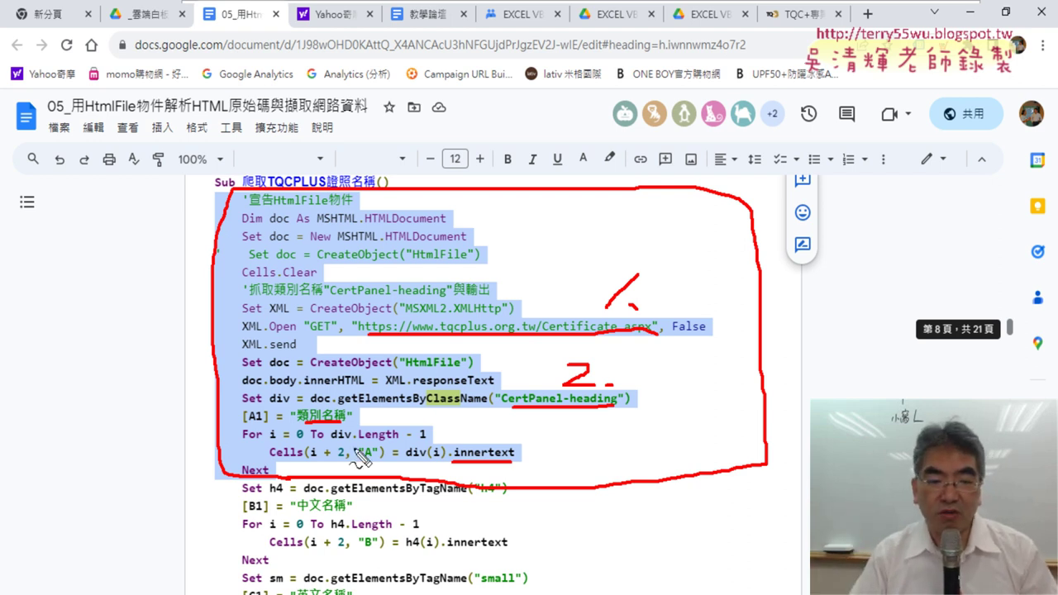
left_click_drag(331, 443, 430, 440)
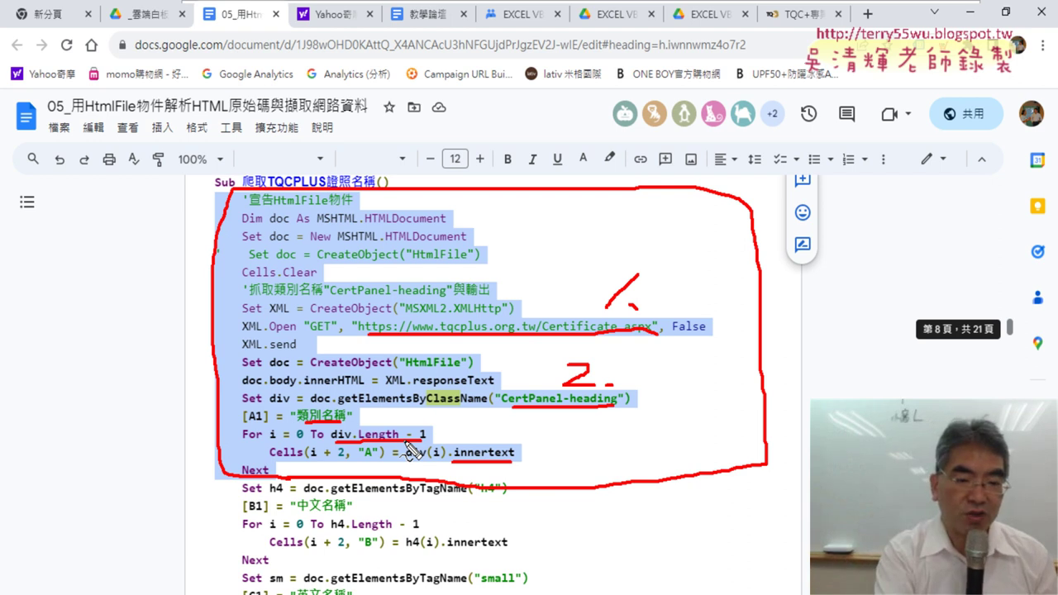
key("Escape")
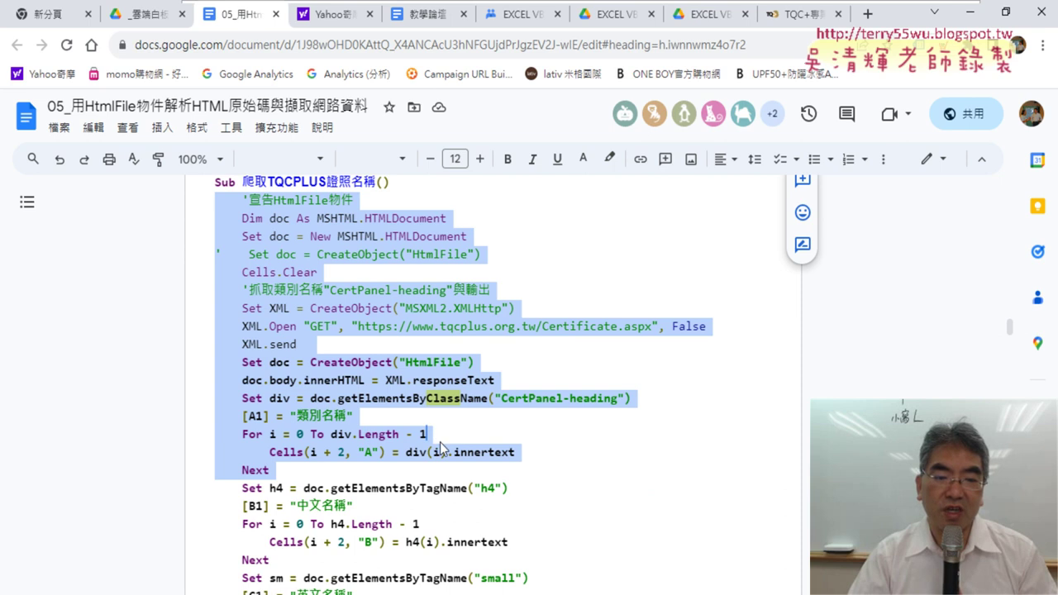
left_click(439, 446)
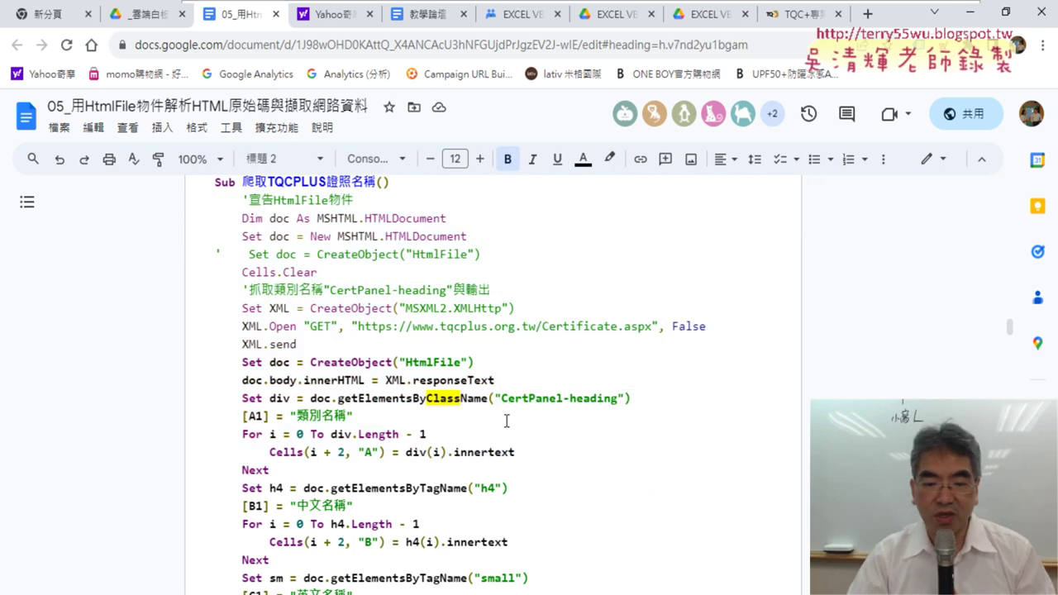